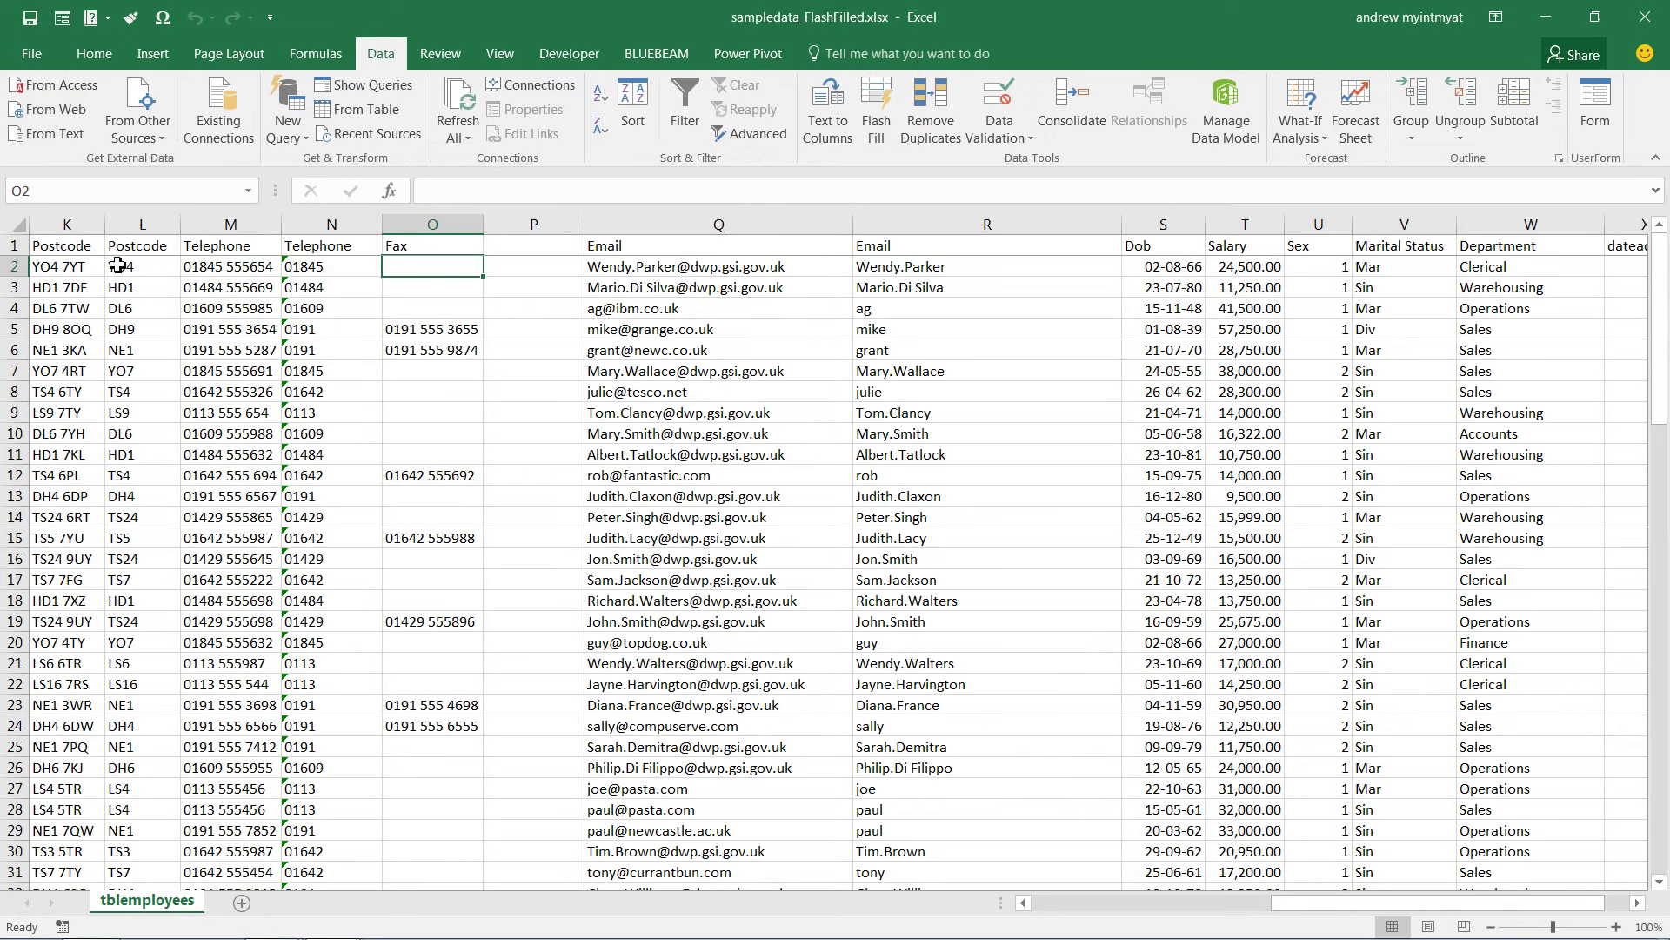
Scroll the sheet left until column A with the ID and Title columns is visible
drag(1157, 902, 983, 894)
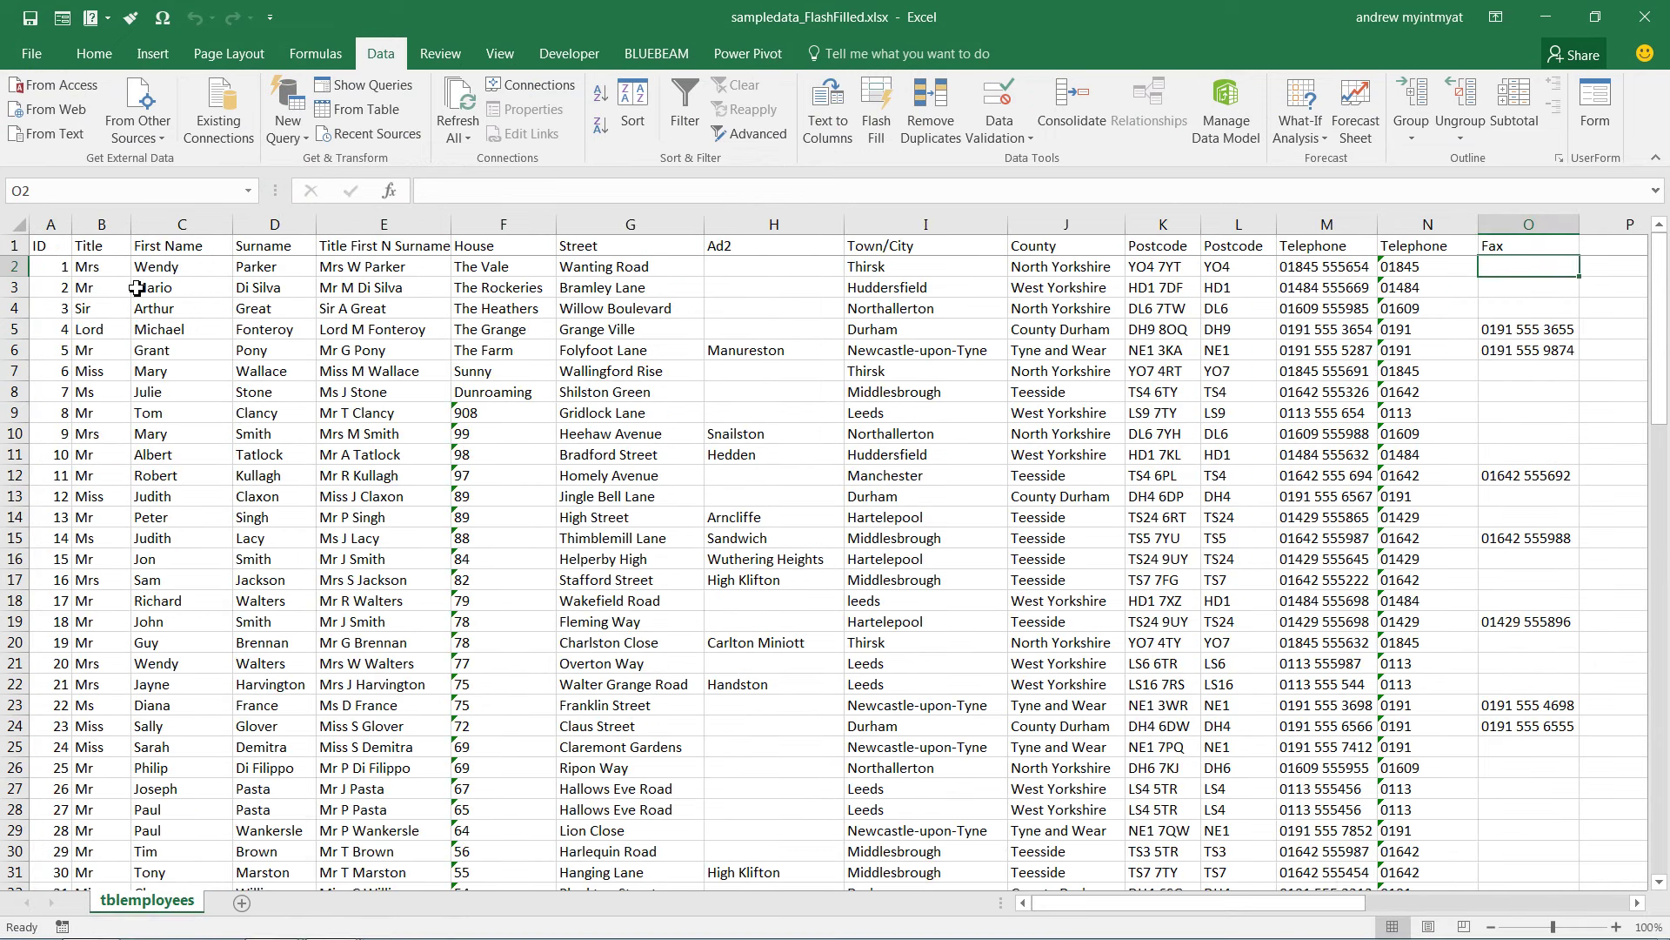
Insert a blank column E before Title First N Surname
click(386, 228)
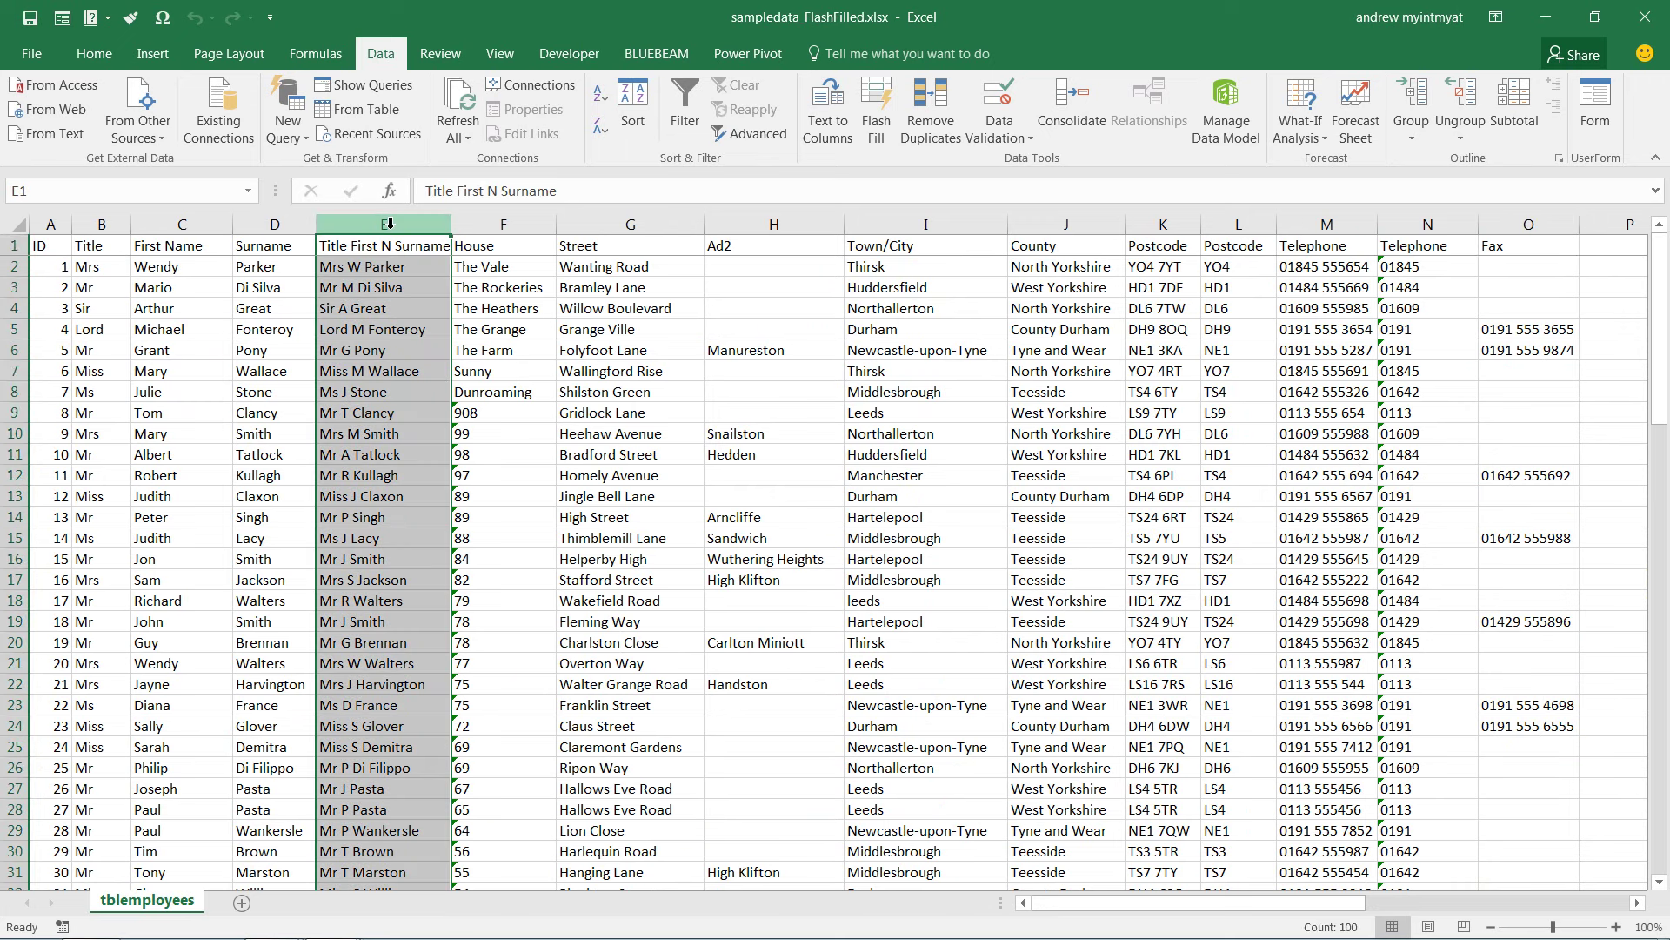
right_click(386, 228)
click(435, 375)
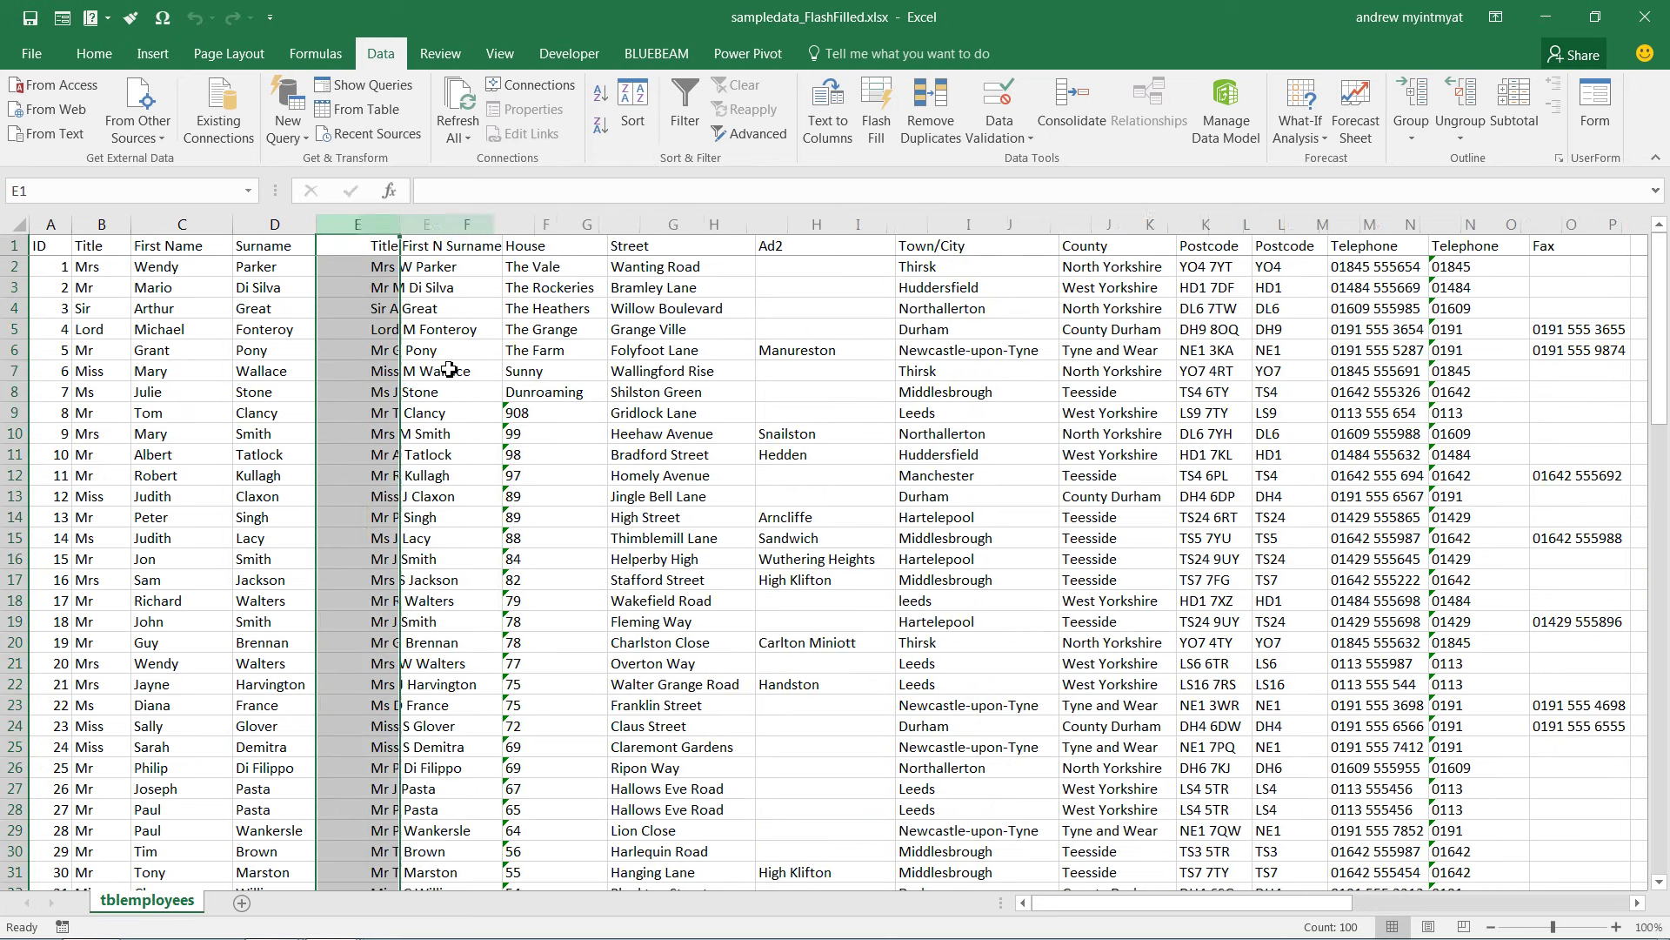
Enter W Parker in E2 as the example and Flash Fill the column from it
click(349, 265)
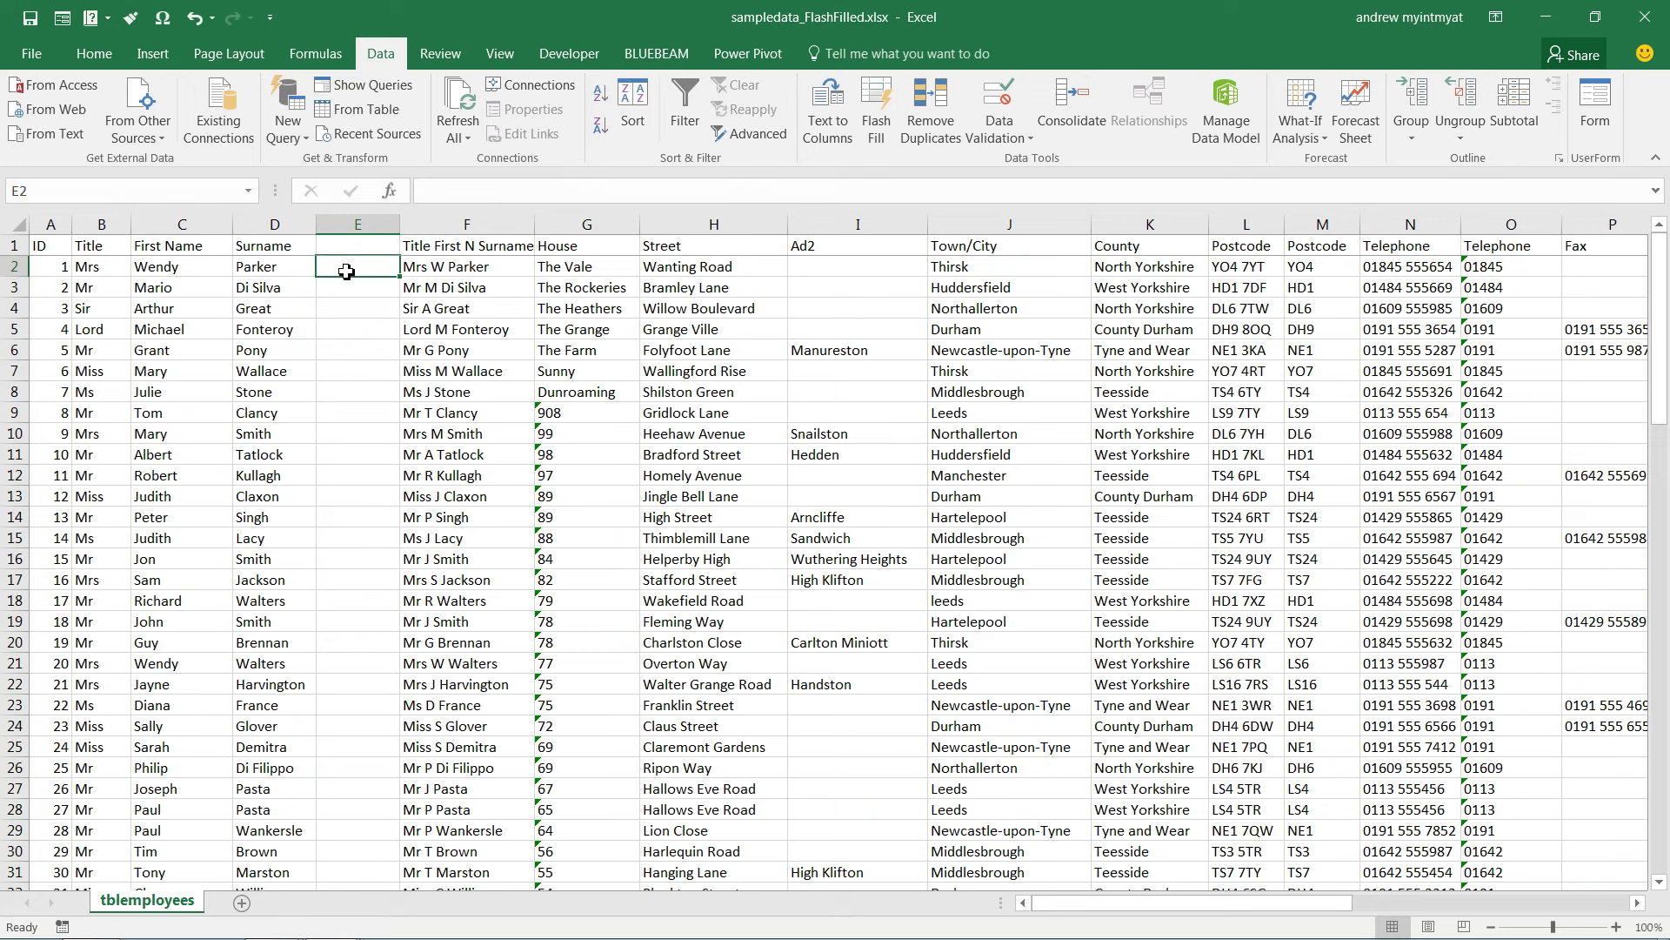
text(W Par)
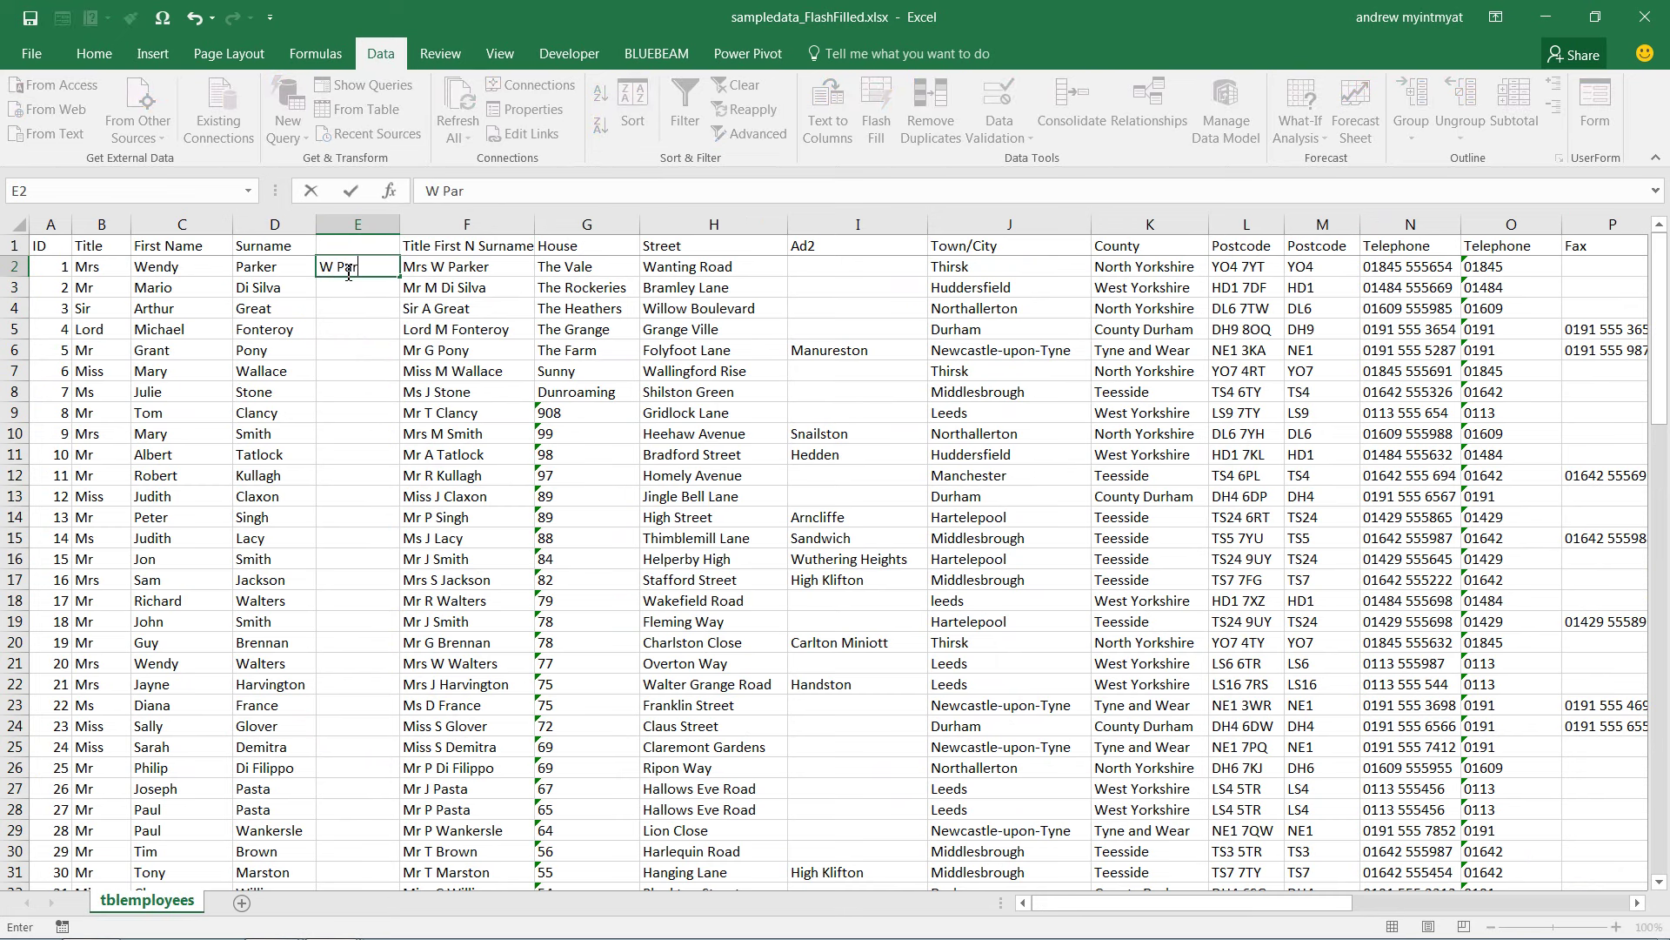
text(ker)
key(Return)
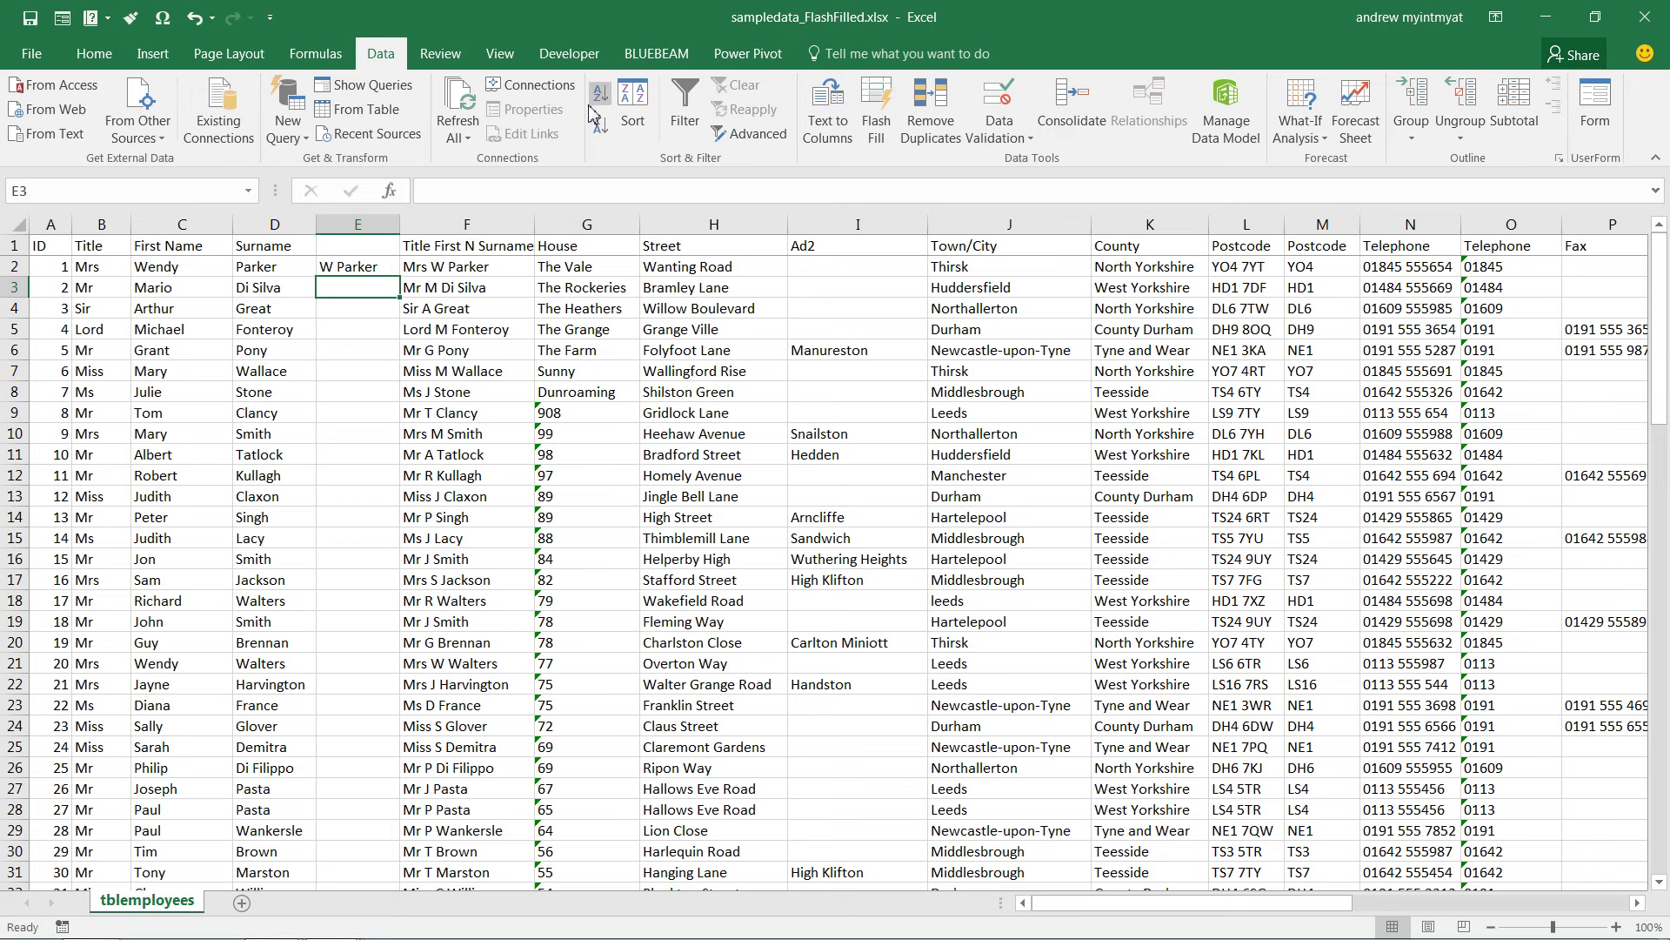
click(890, 118)
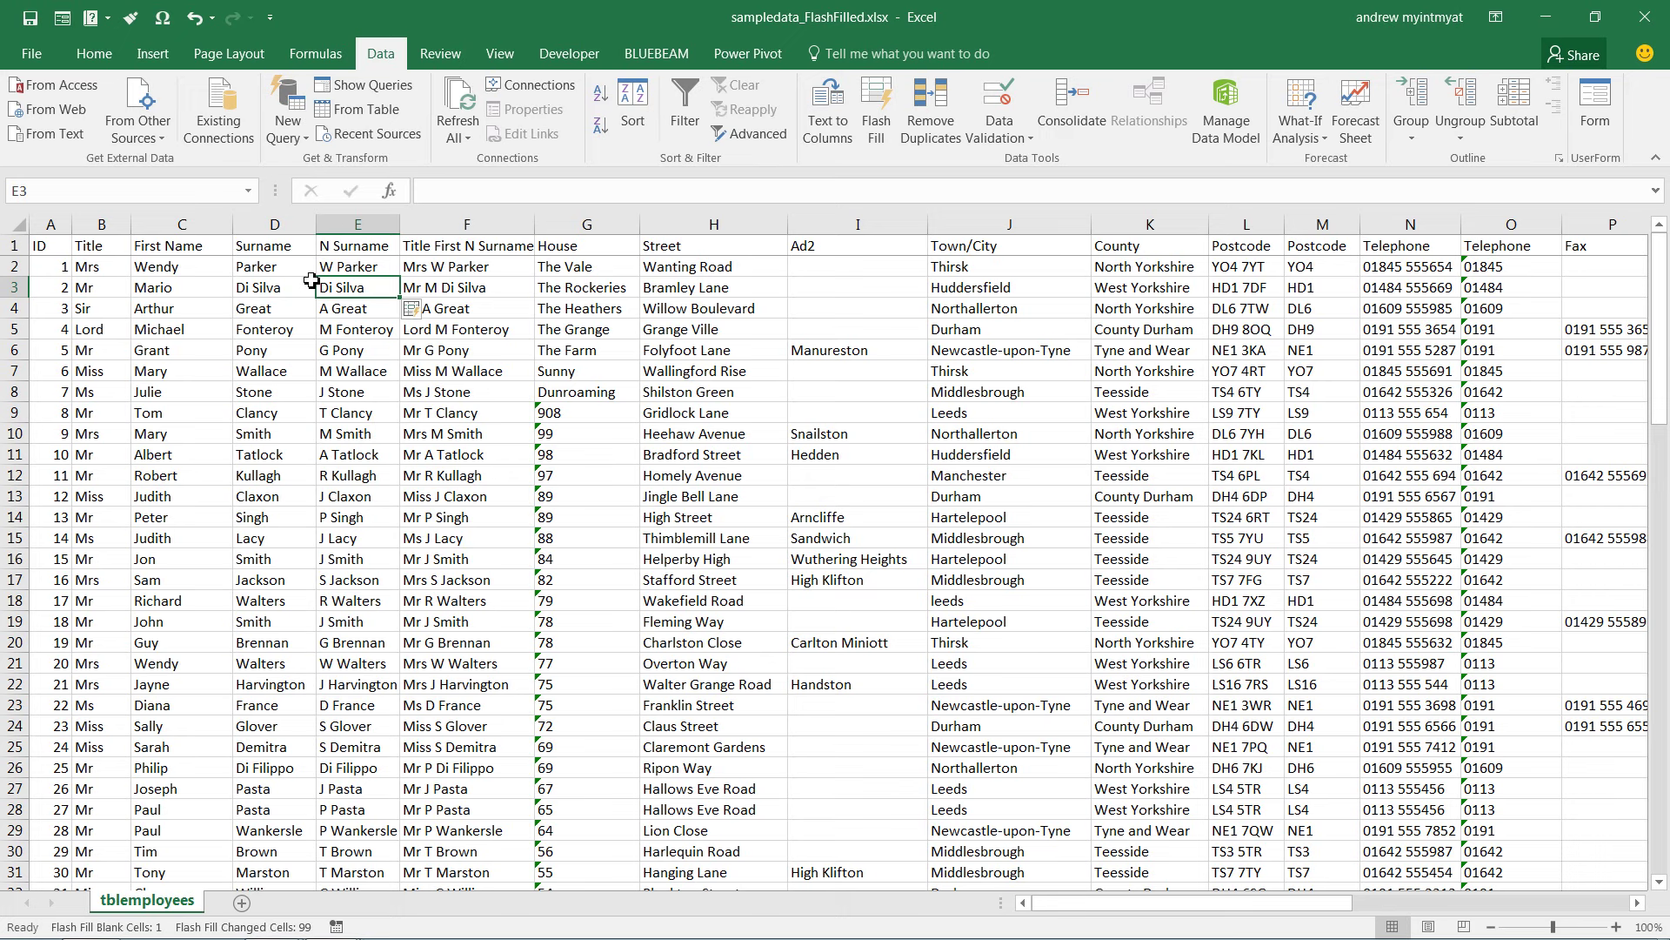
Check the flash-filled N Surname entries, noting that Di Silva in E3 lacks an initial
click(355, 288)
click(346, 331)
click(349, 285)
scroll(386, 454, down, 5)
scroll(387, 453, up, 5)
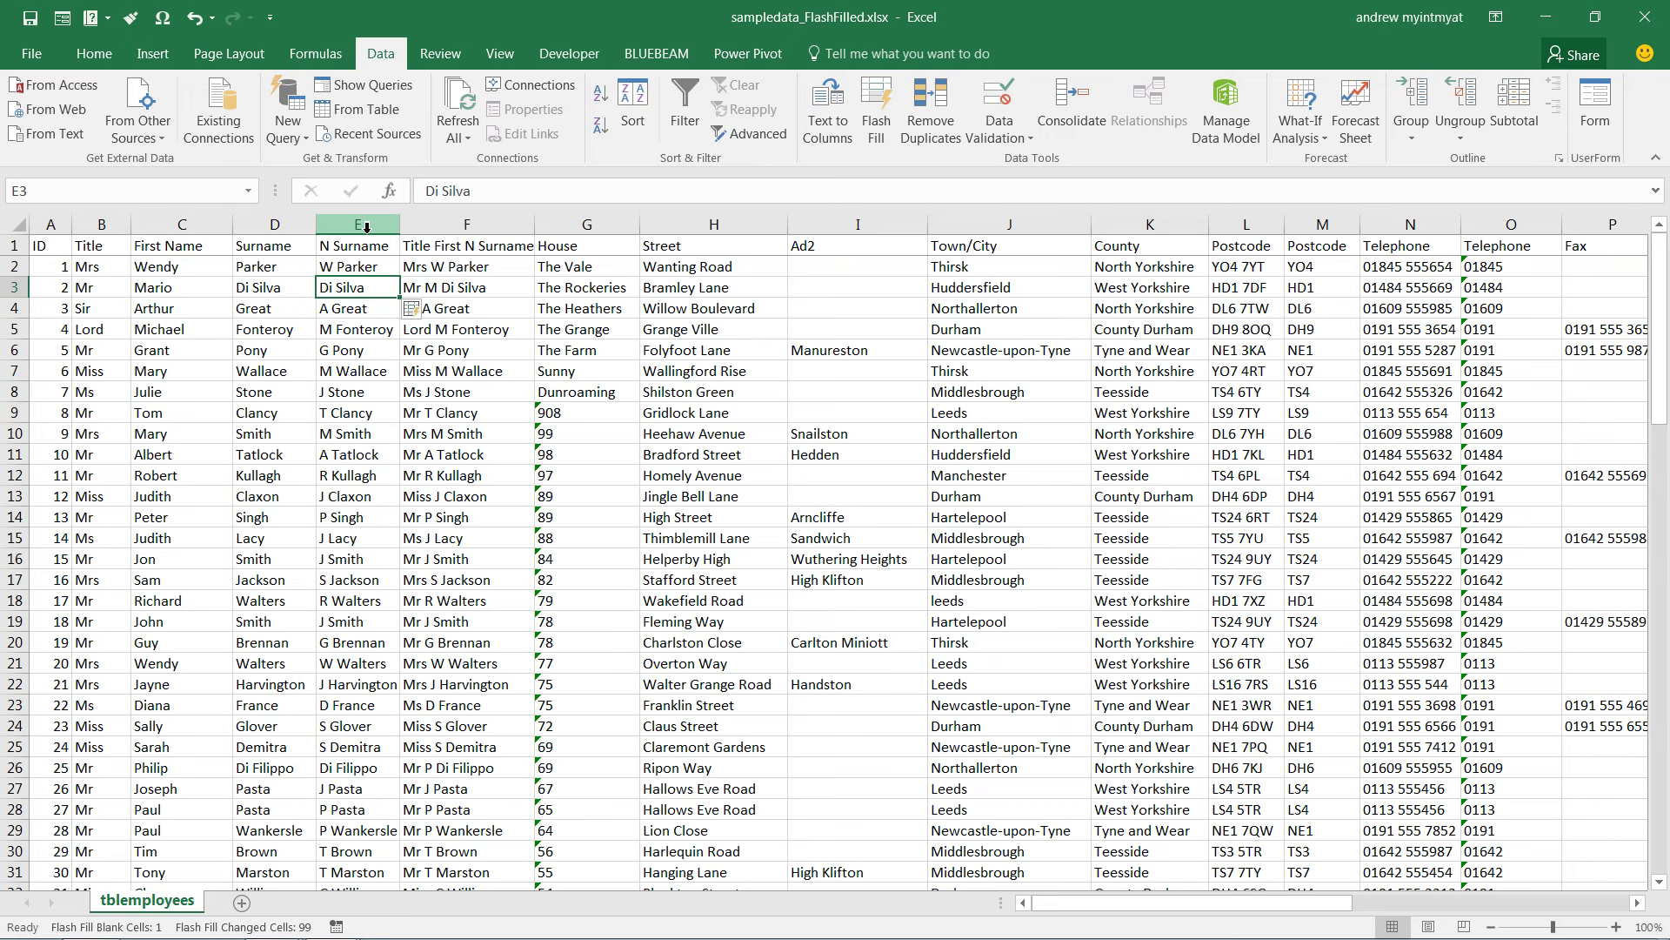
right_click(366, 228)
Delete the N Surname column and insert a fresh blank column E in its place
click(417, 407)
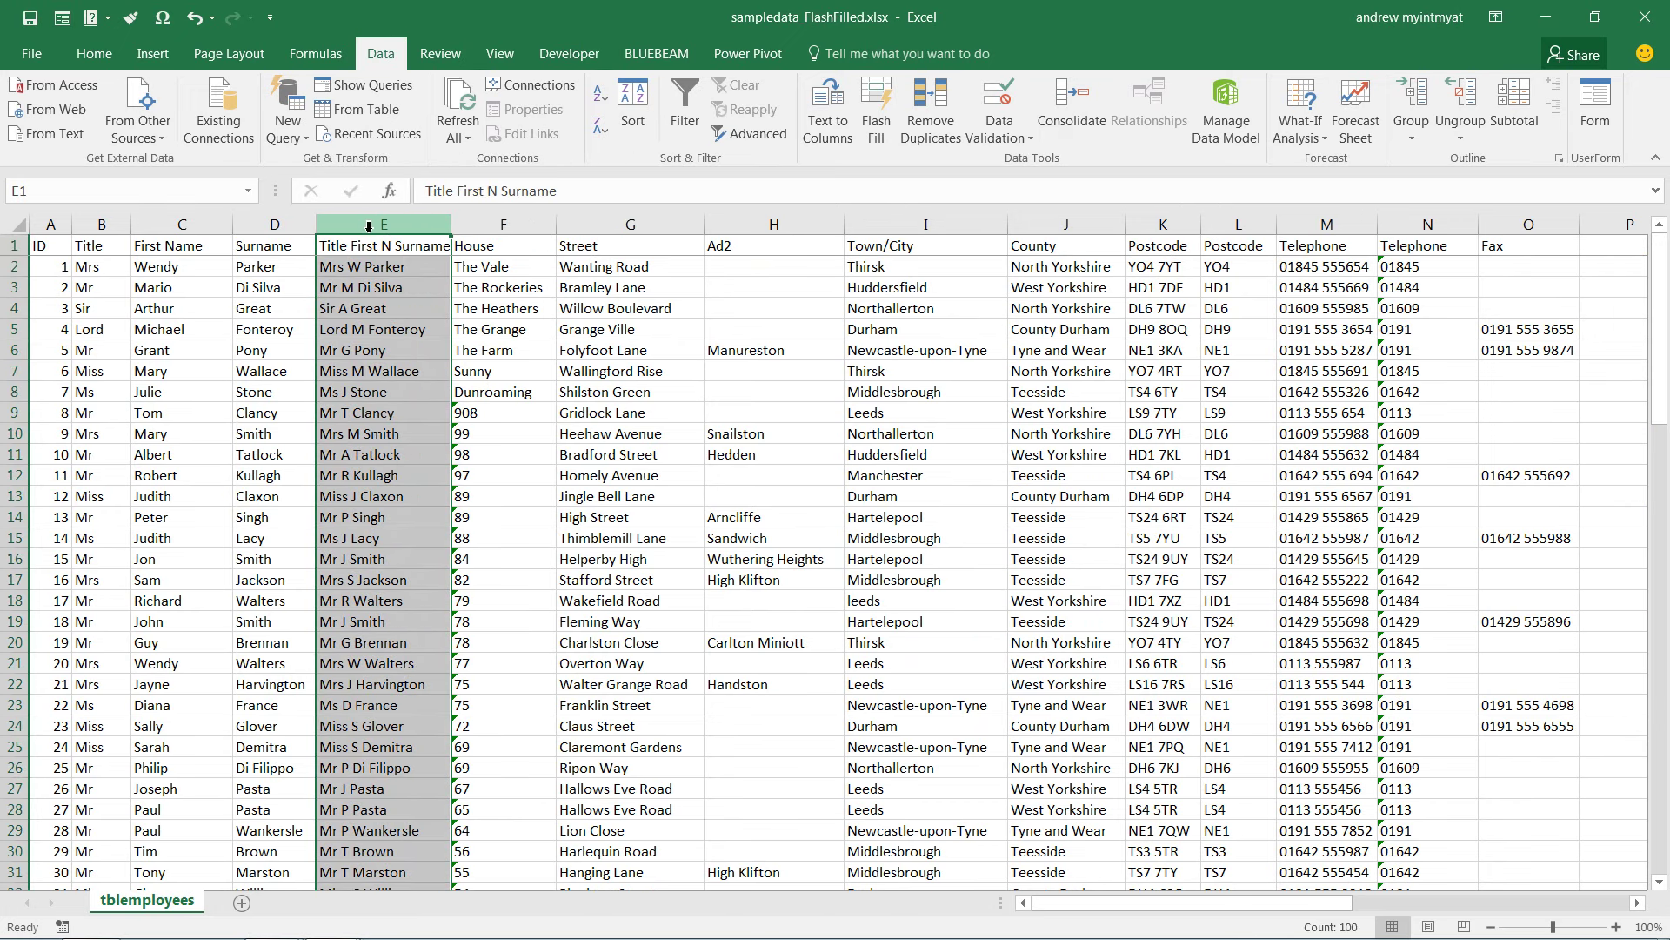
right_click(368, 228)
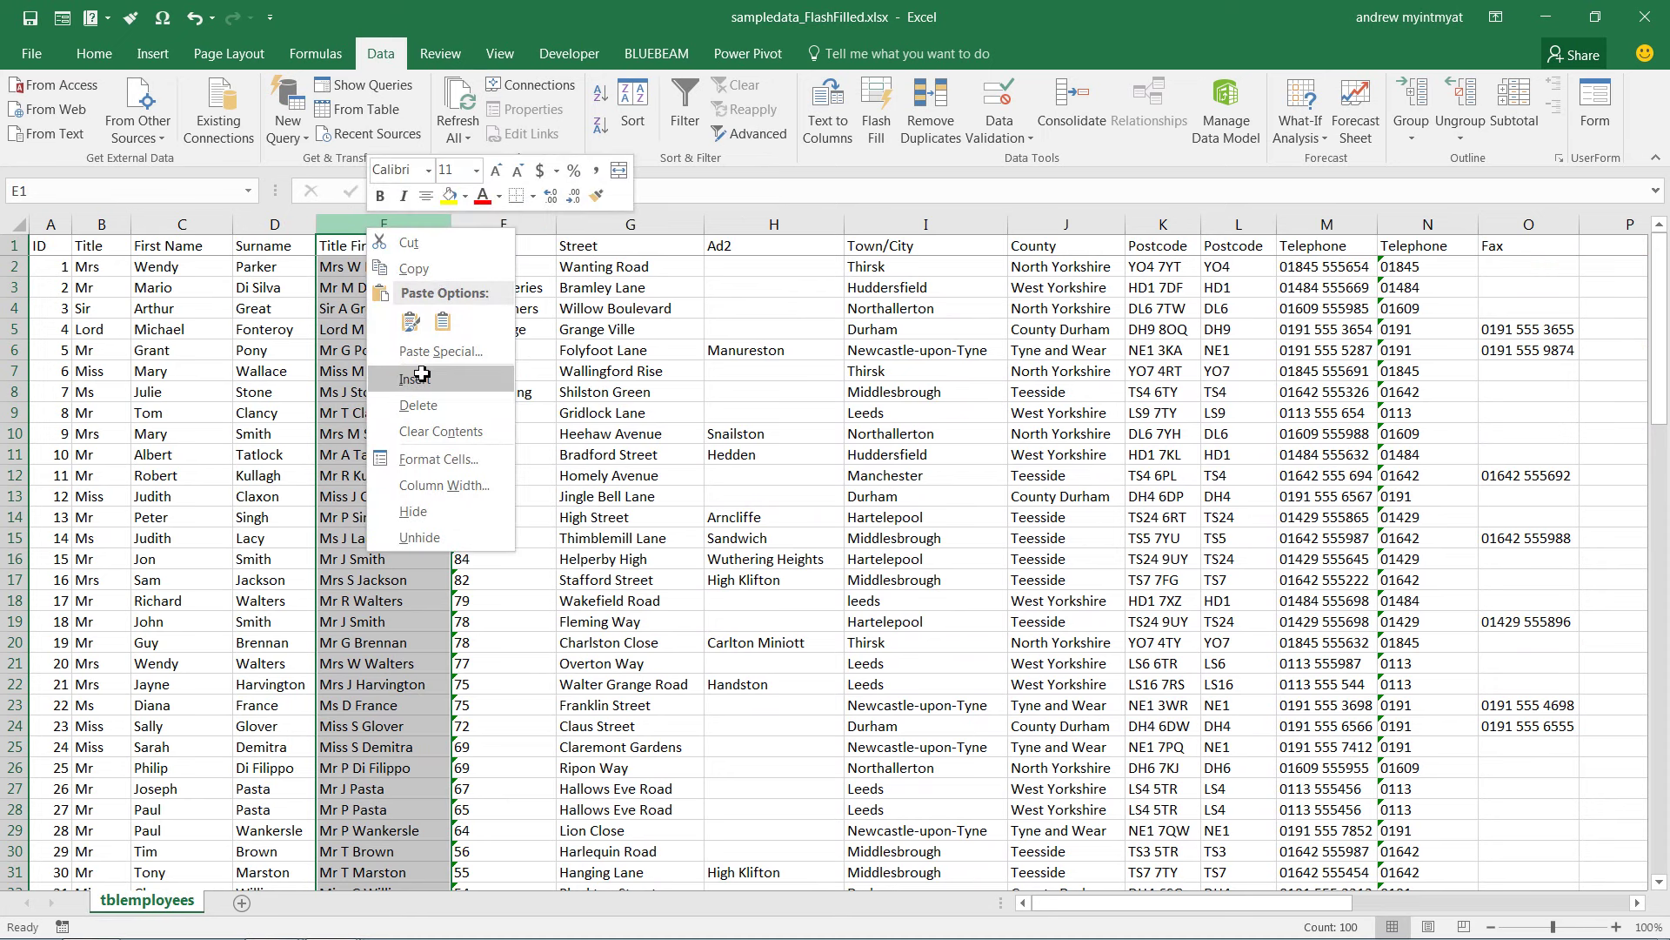
click(421, 375)
Enter Mrs.Parker in E2 as the first Title.Surname example
click(361, 264)
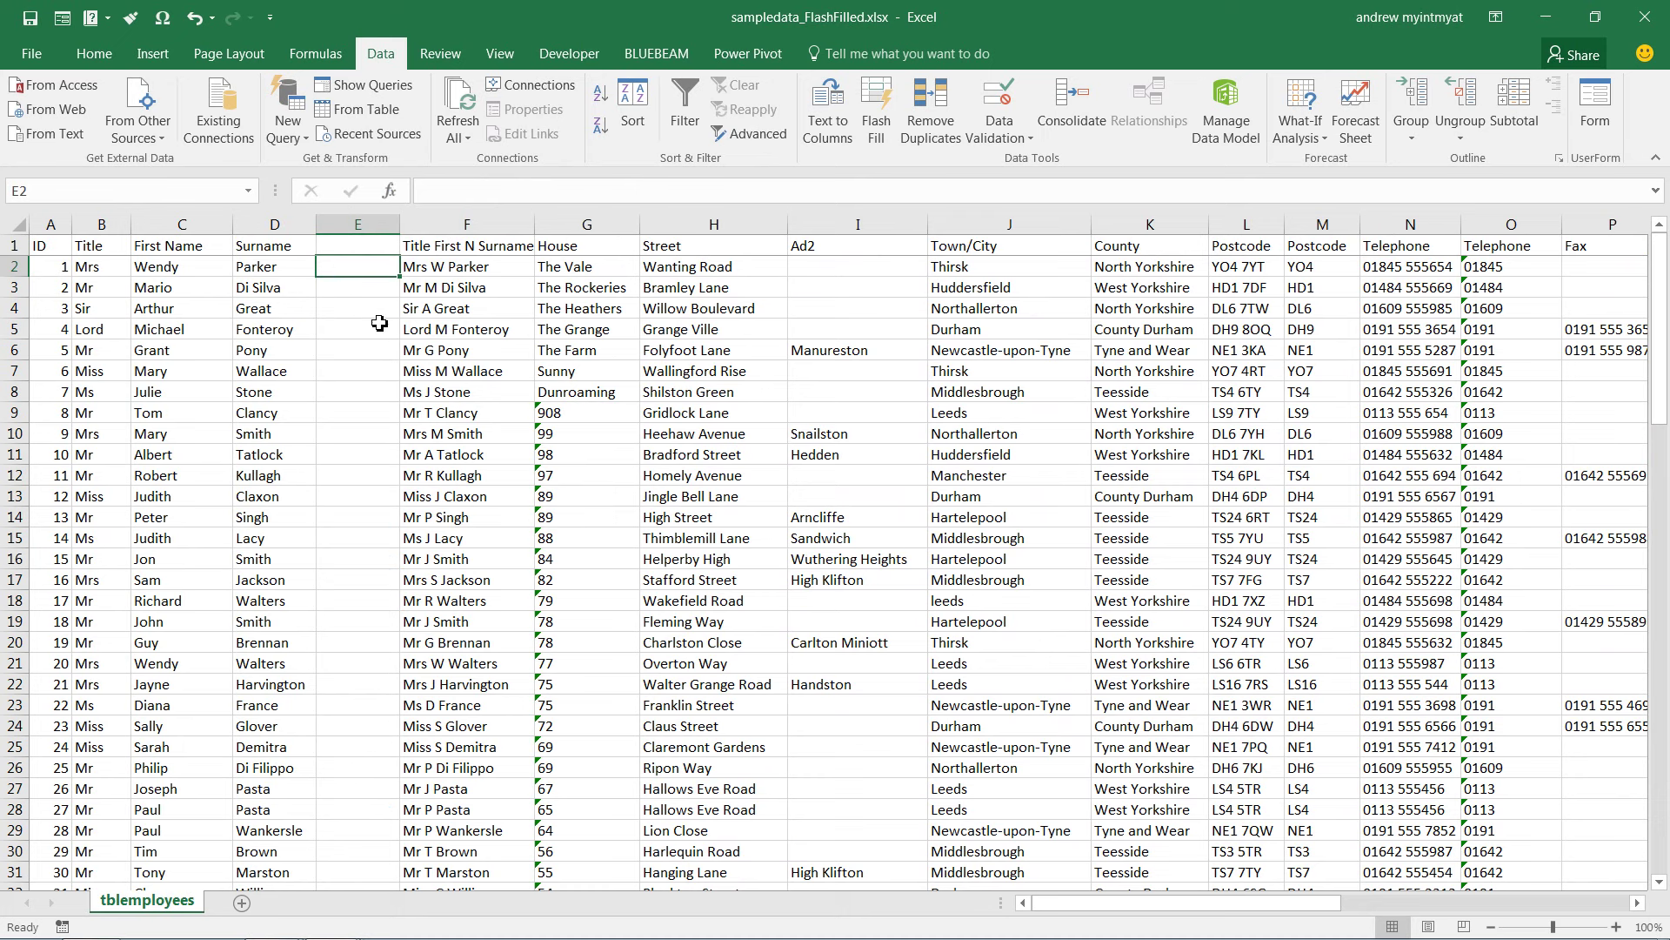
text(Mrs.)
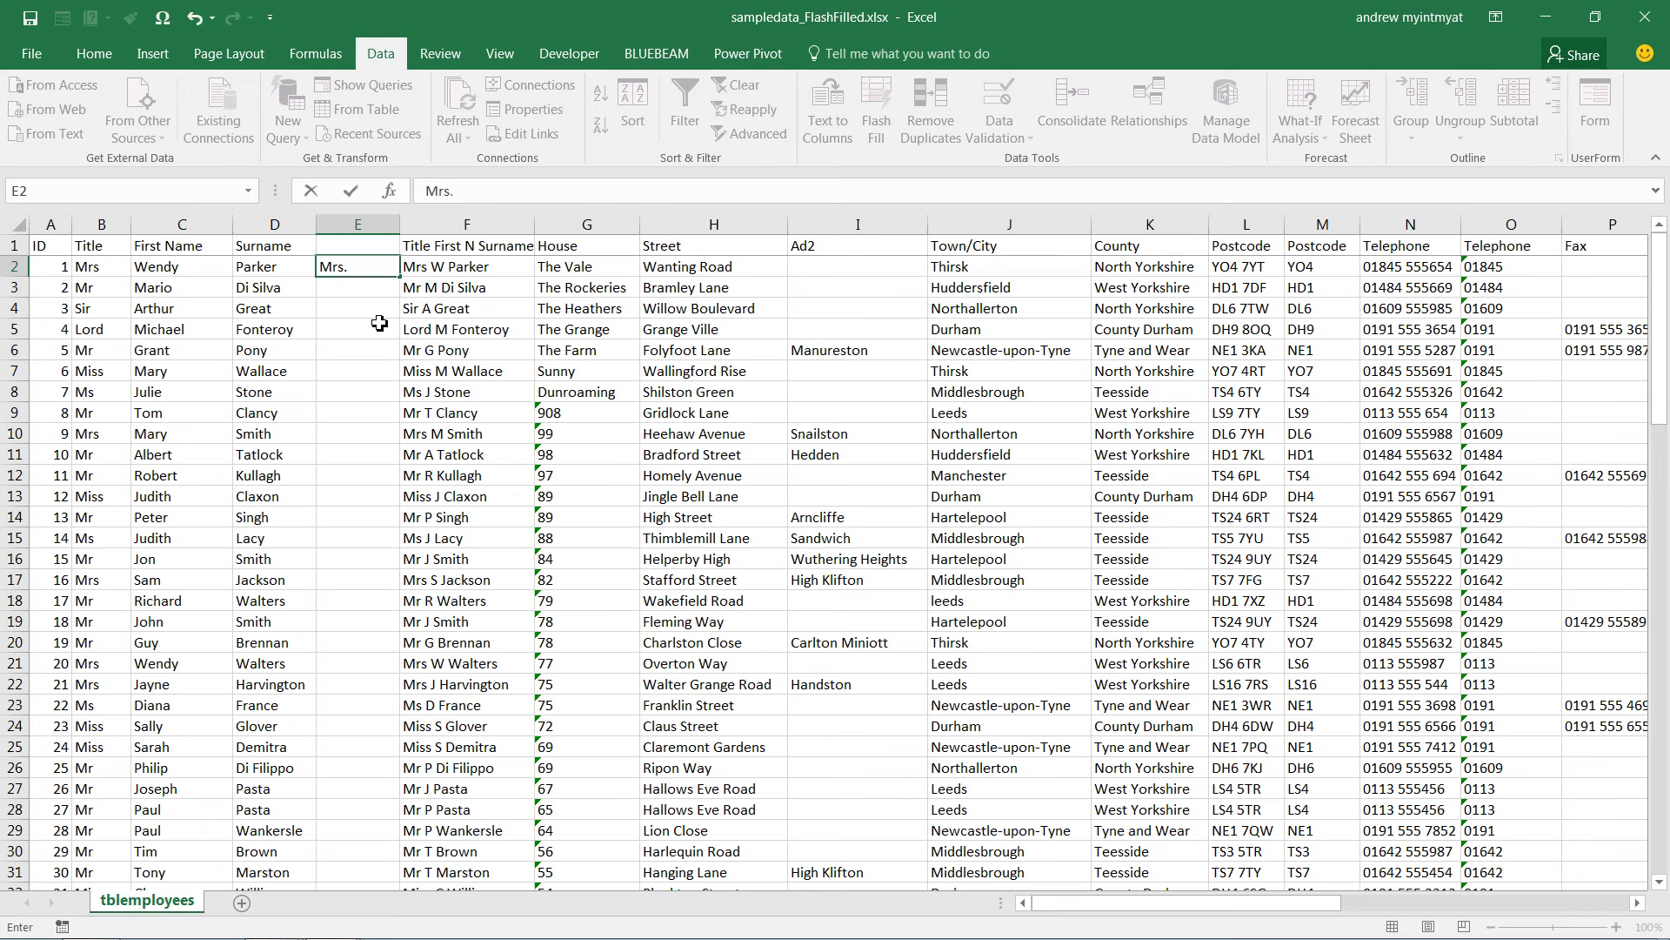
text(Parker)
key(Return)
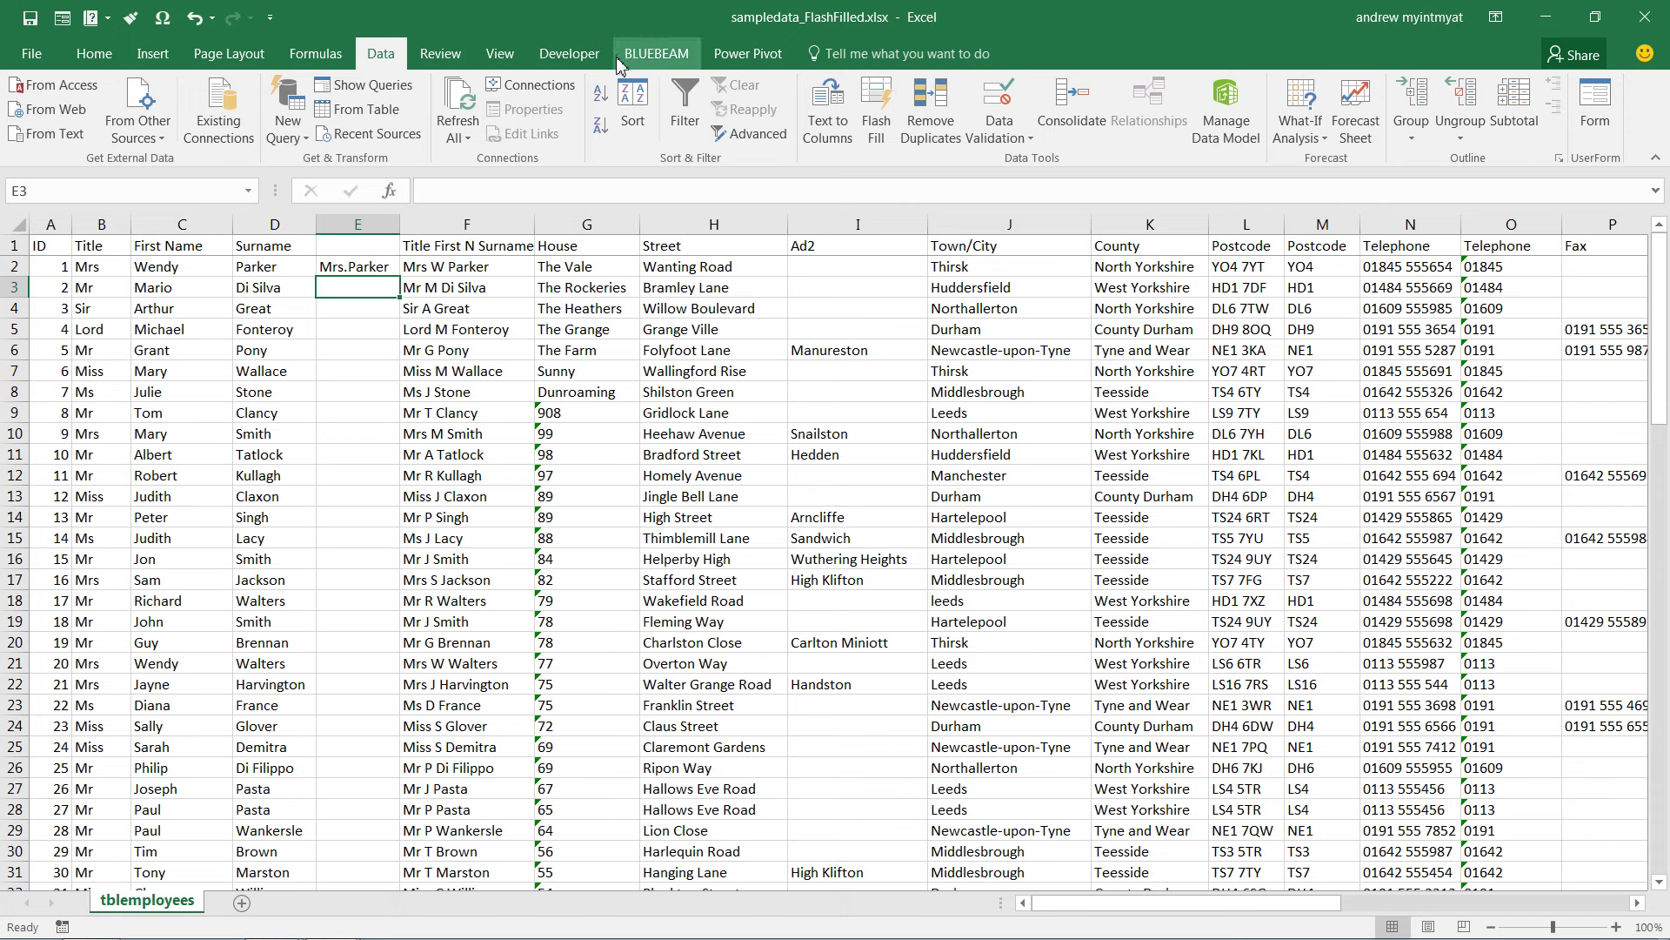
Flash Fill column E with entries like Mr.Di Silva and autofit its width
click(891, 117)
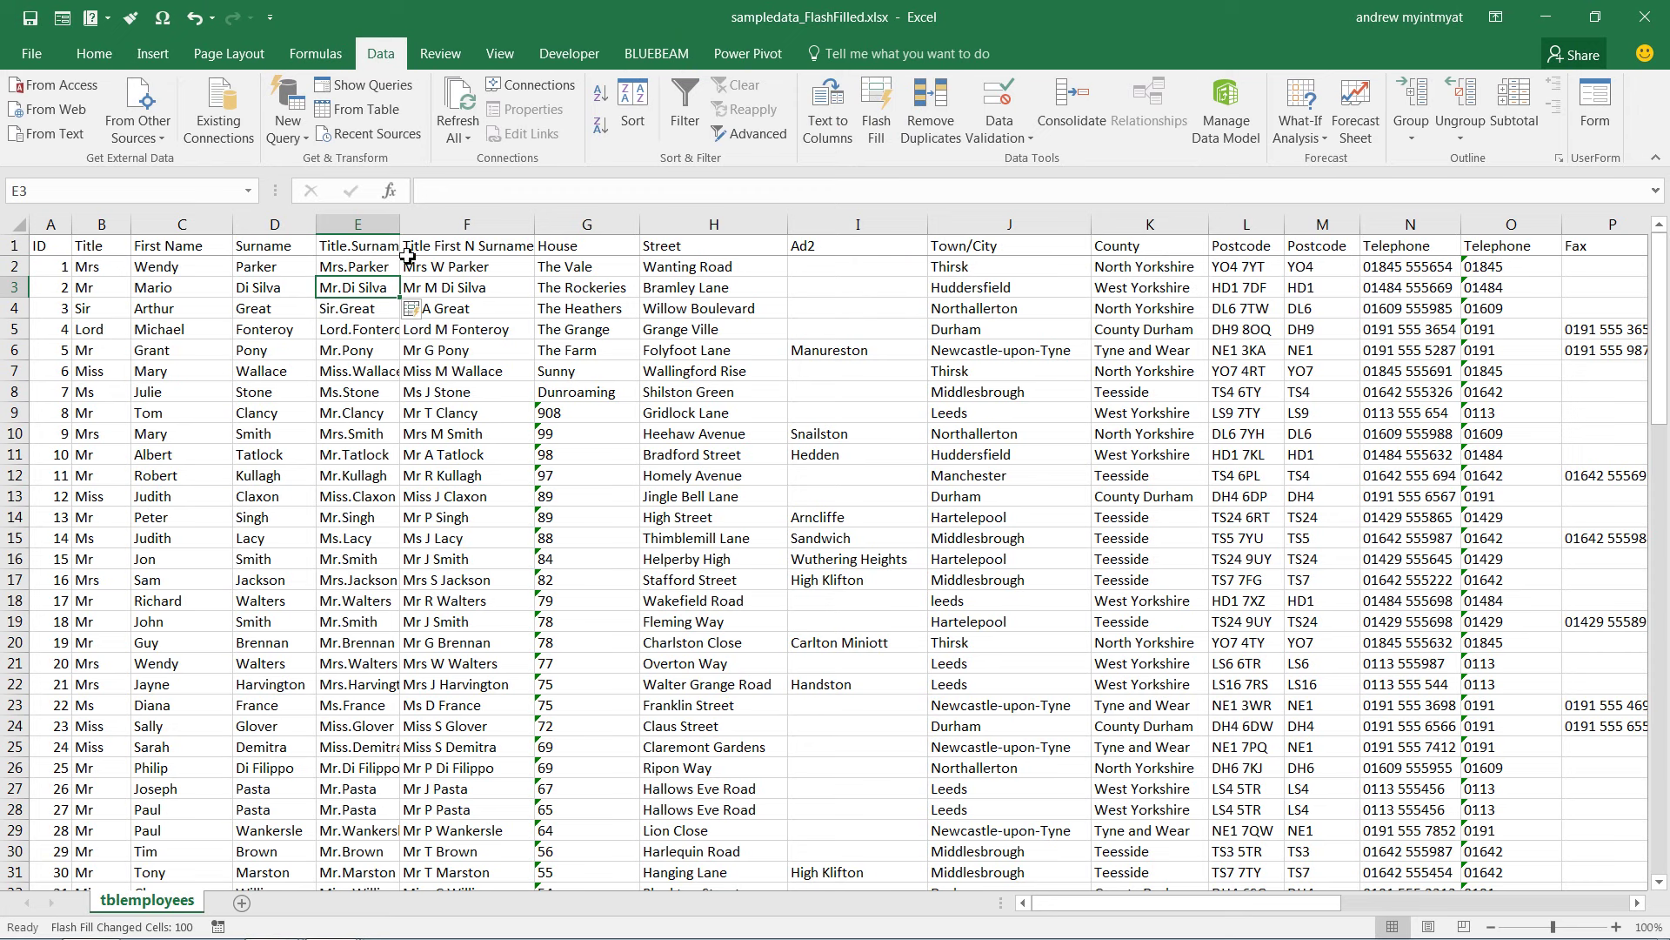
double_click(401, 225)
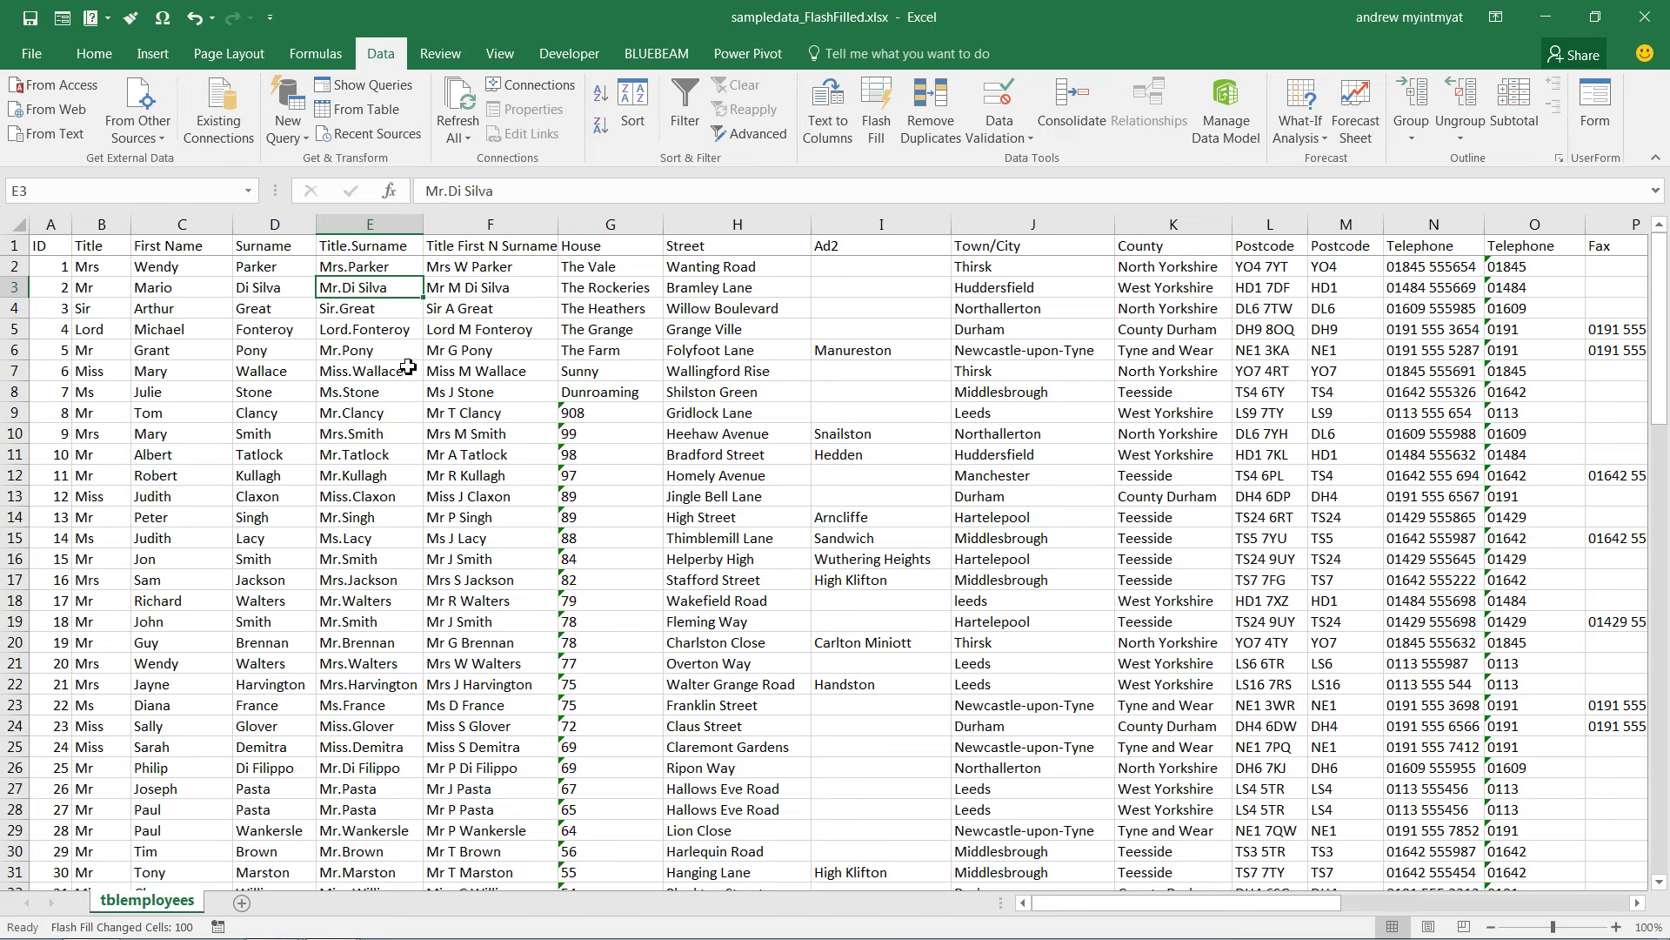
scroll(314, 570, down, 3)
scroll(314, 564, up, 3)
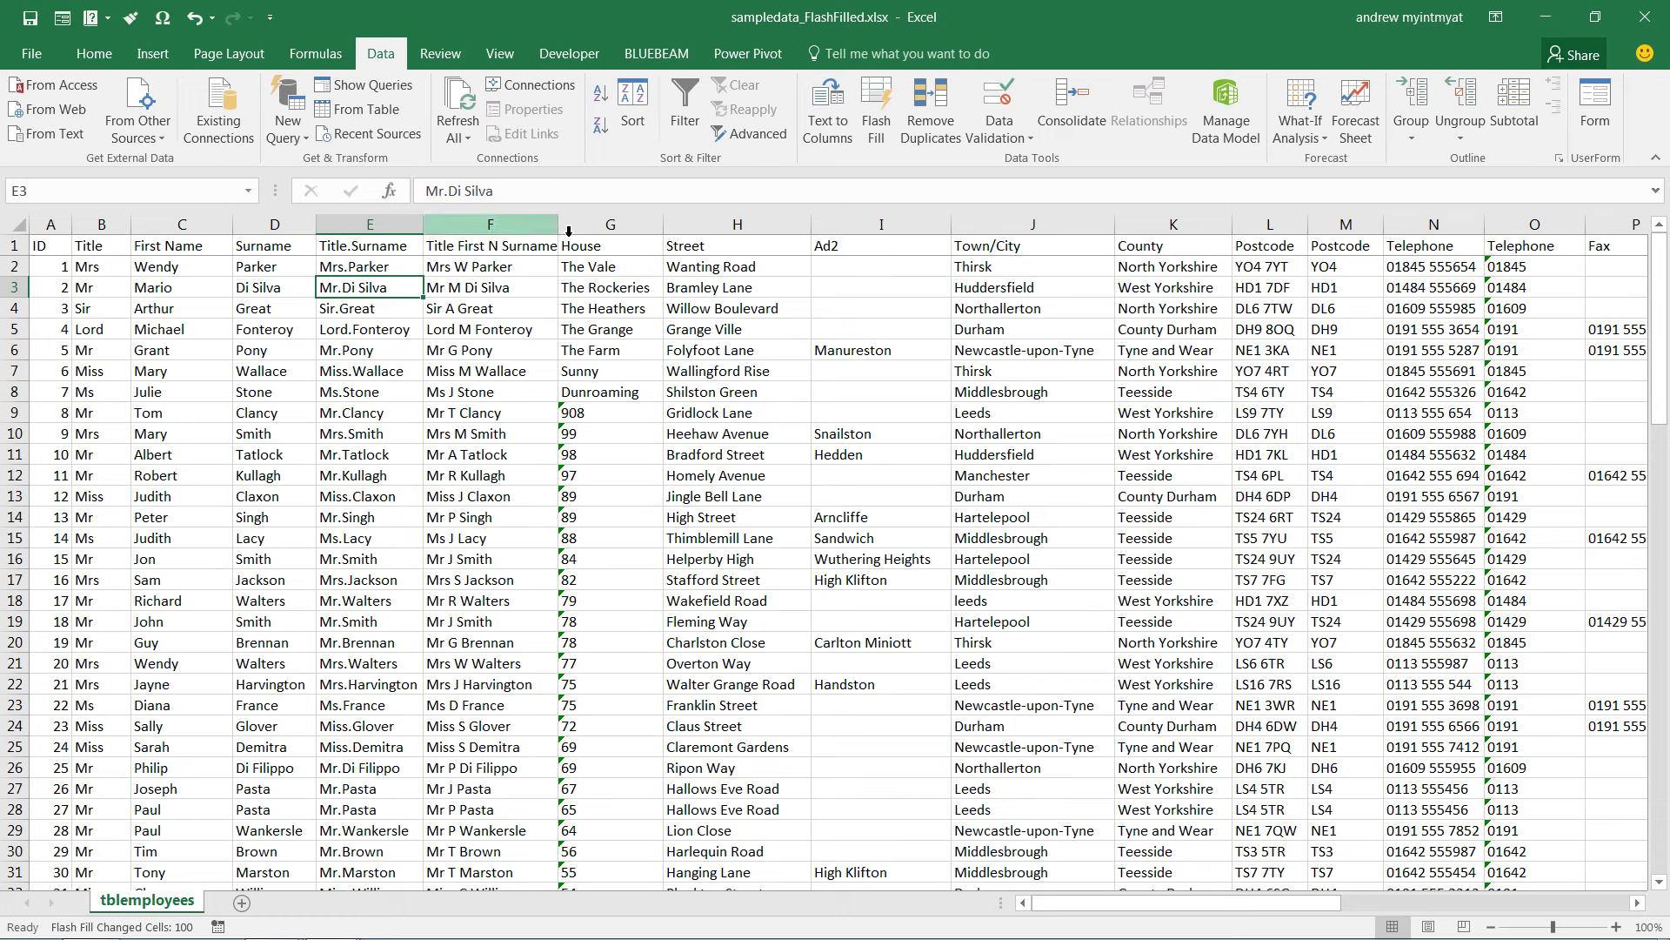
Replace the second Postcode column with a blank column M before Telephone
click(1024, 264)
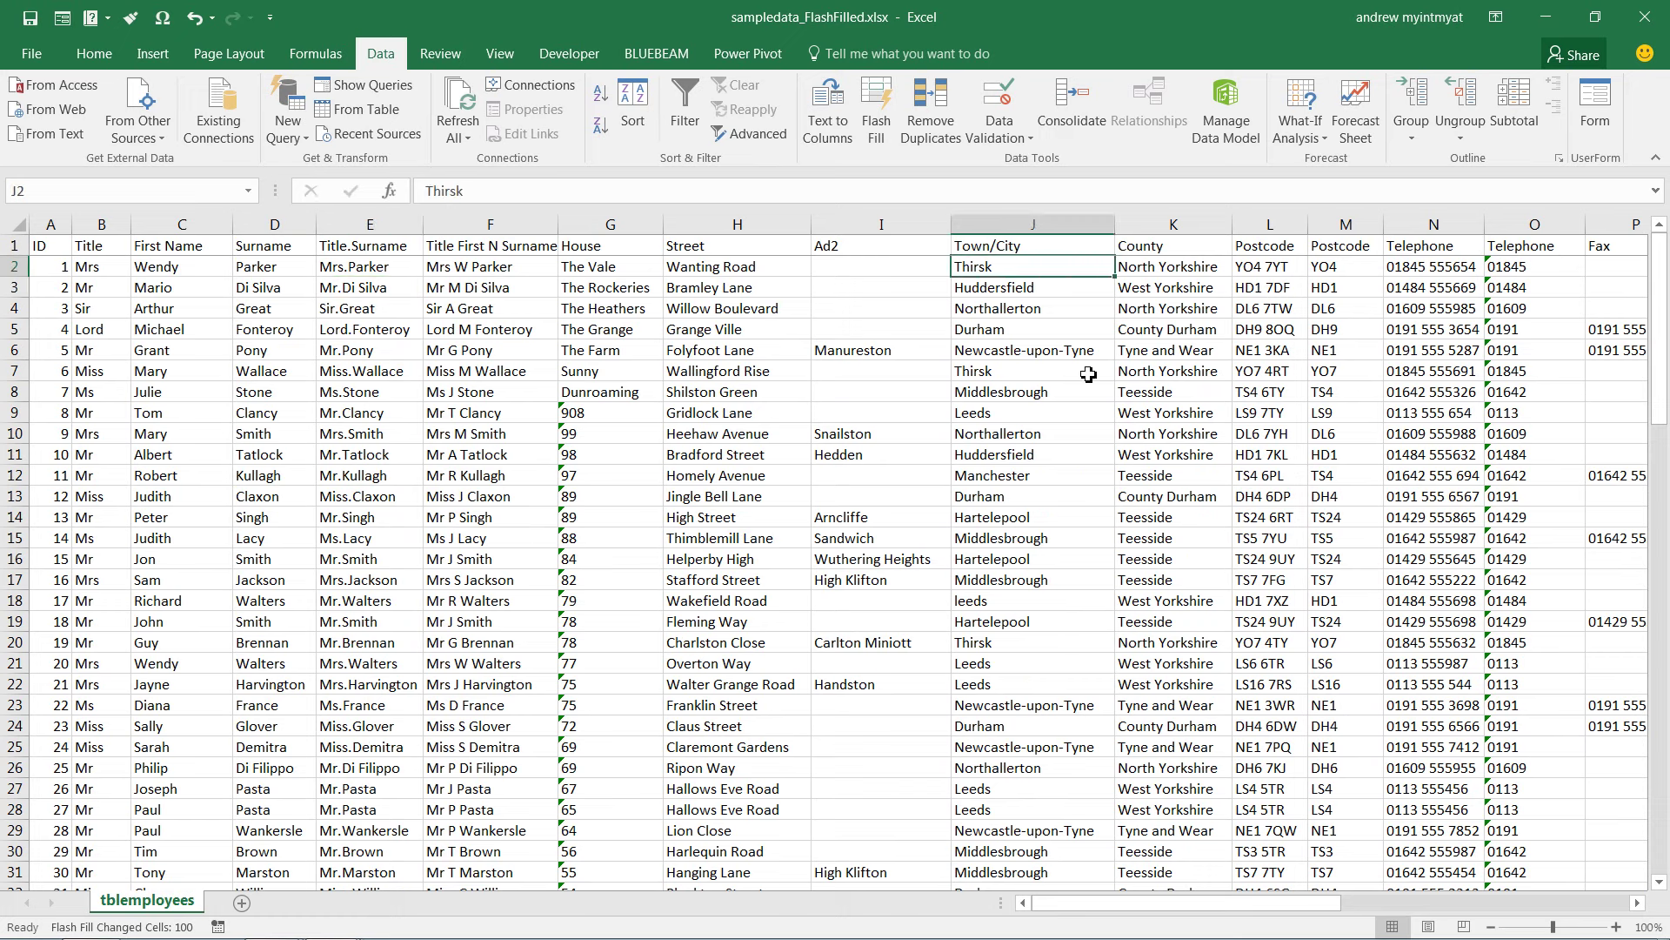
click(1186, 252)
key(ctrl+shift+Down)
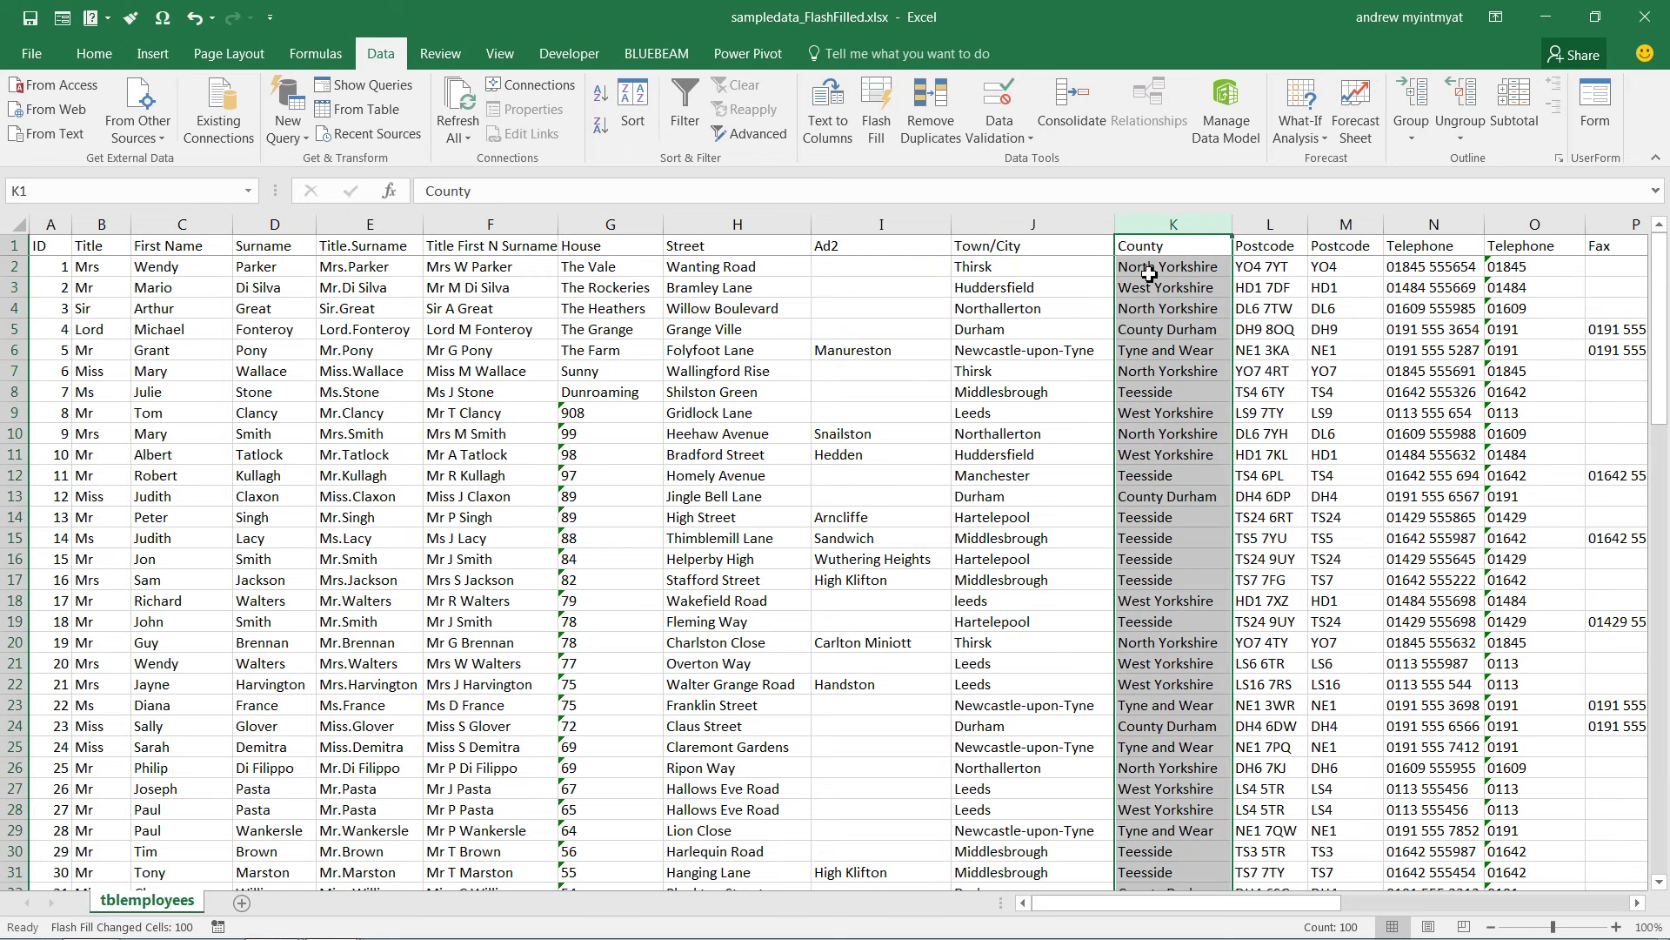
key(Right)
key(Right)
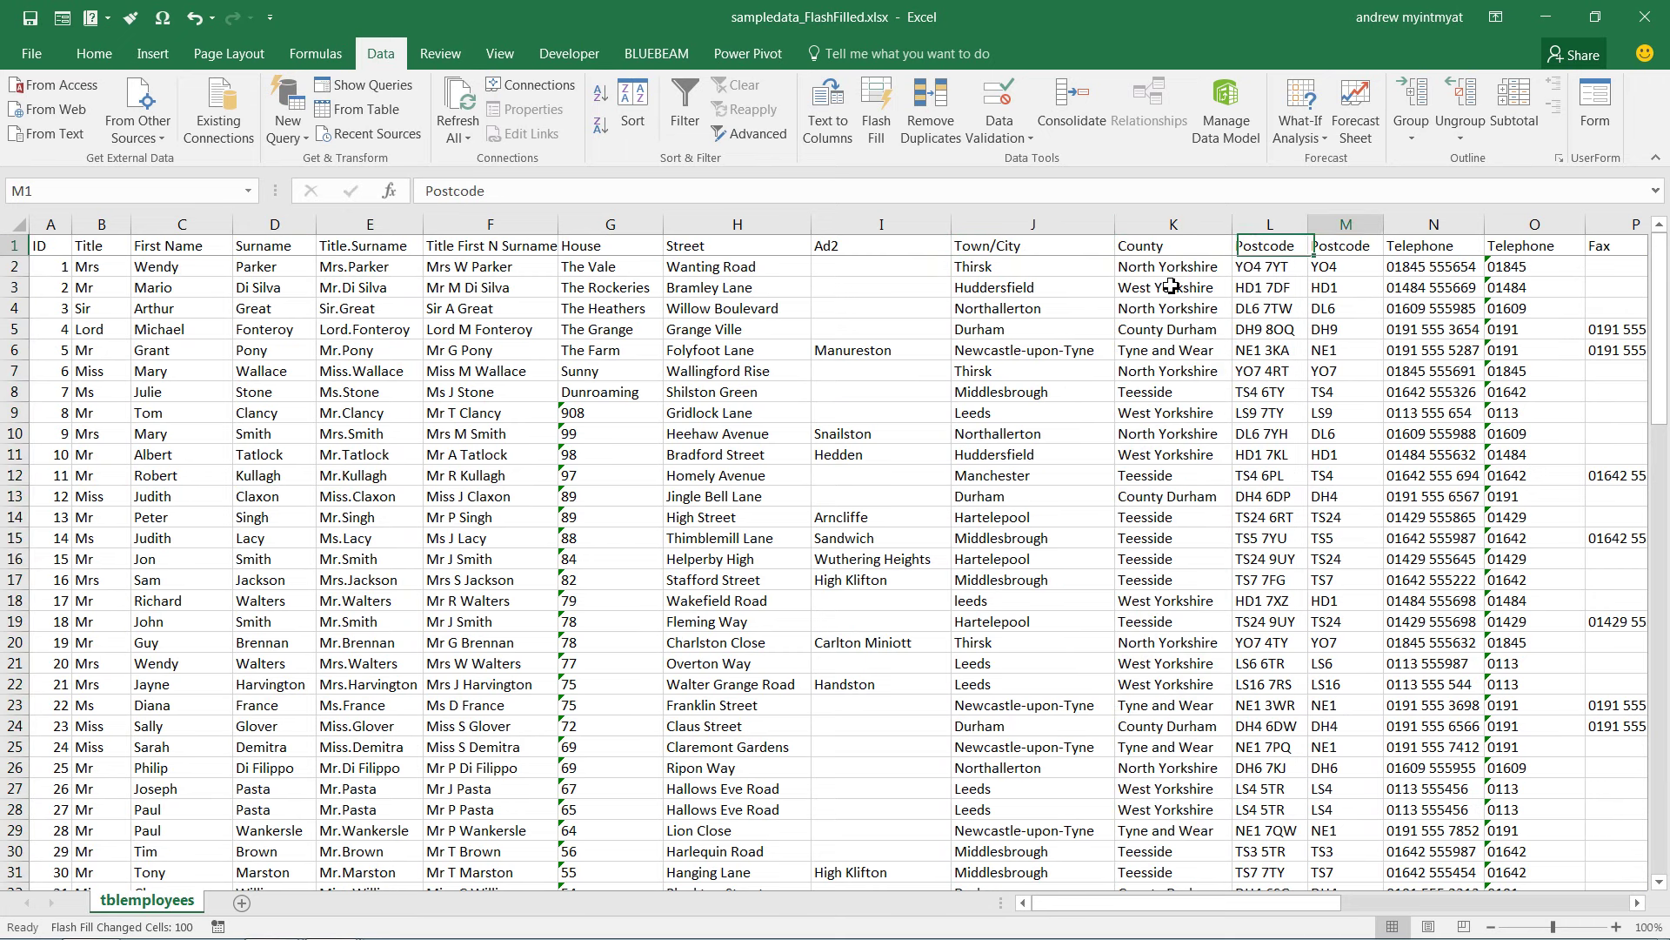
right_click(1345, 218)
click(1401, 412)
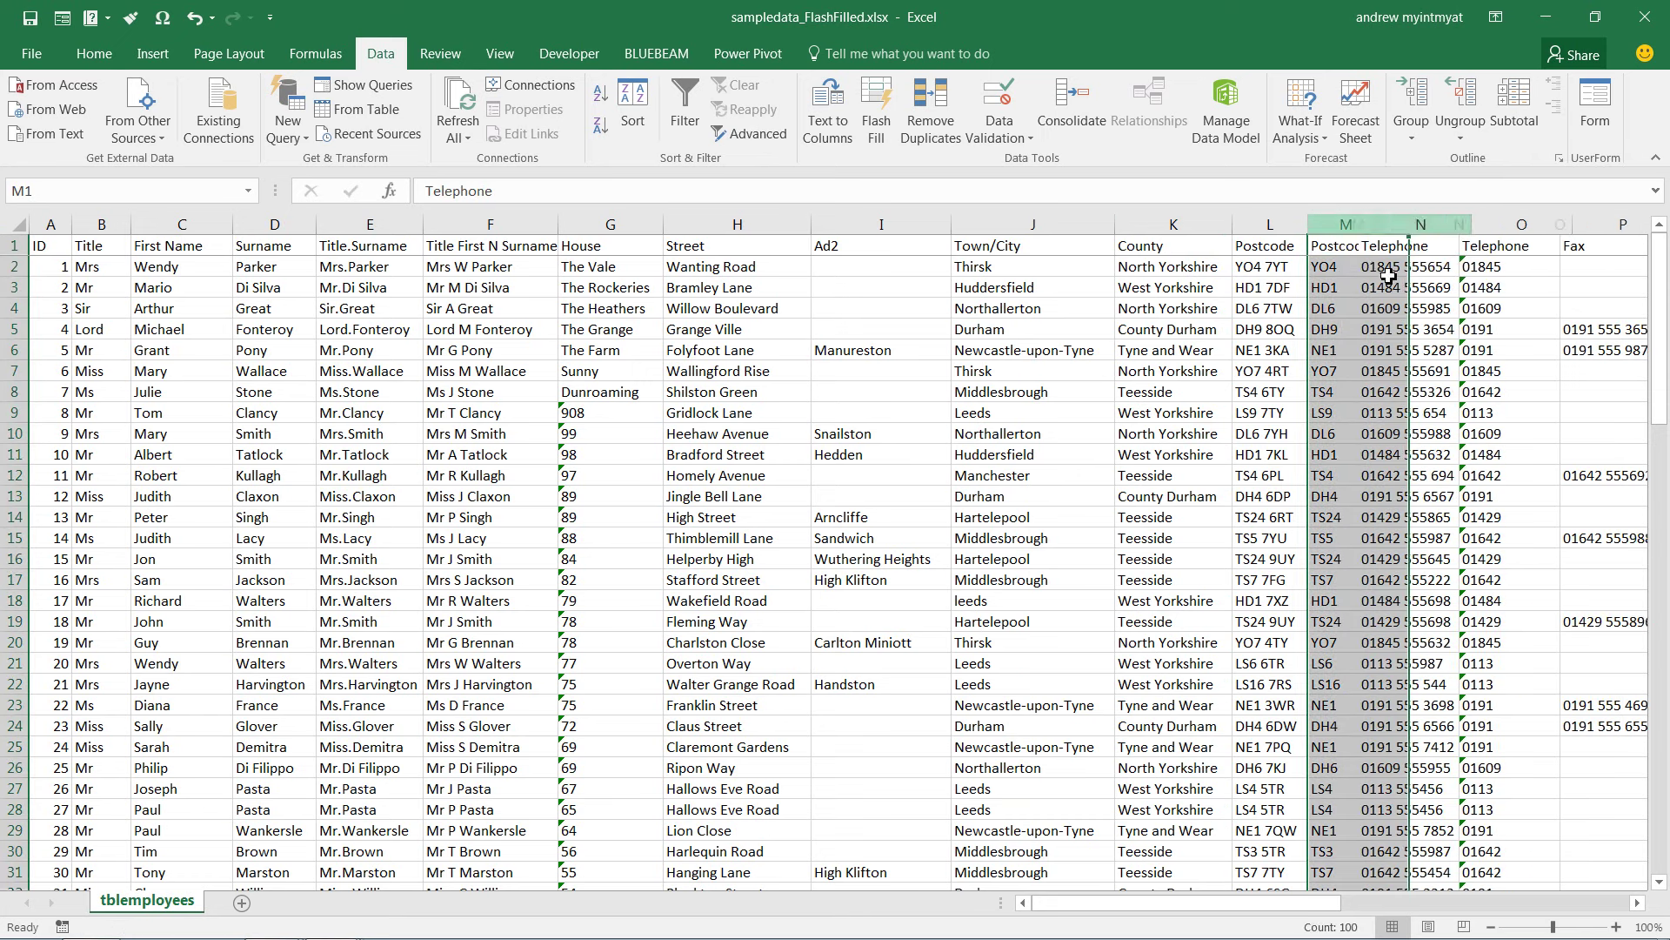
right_click(1345, 224)
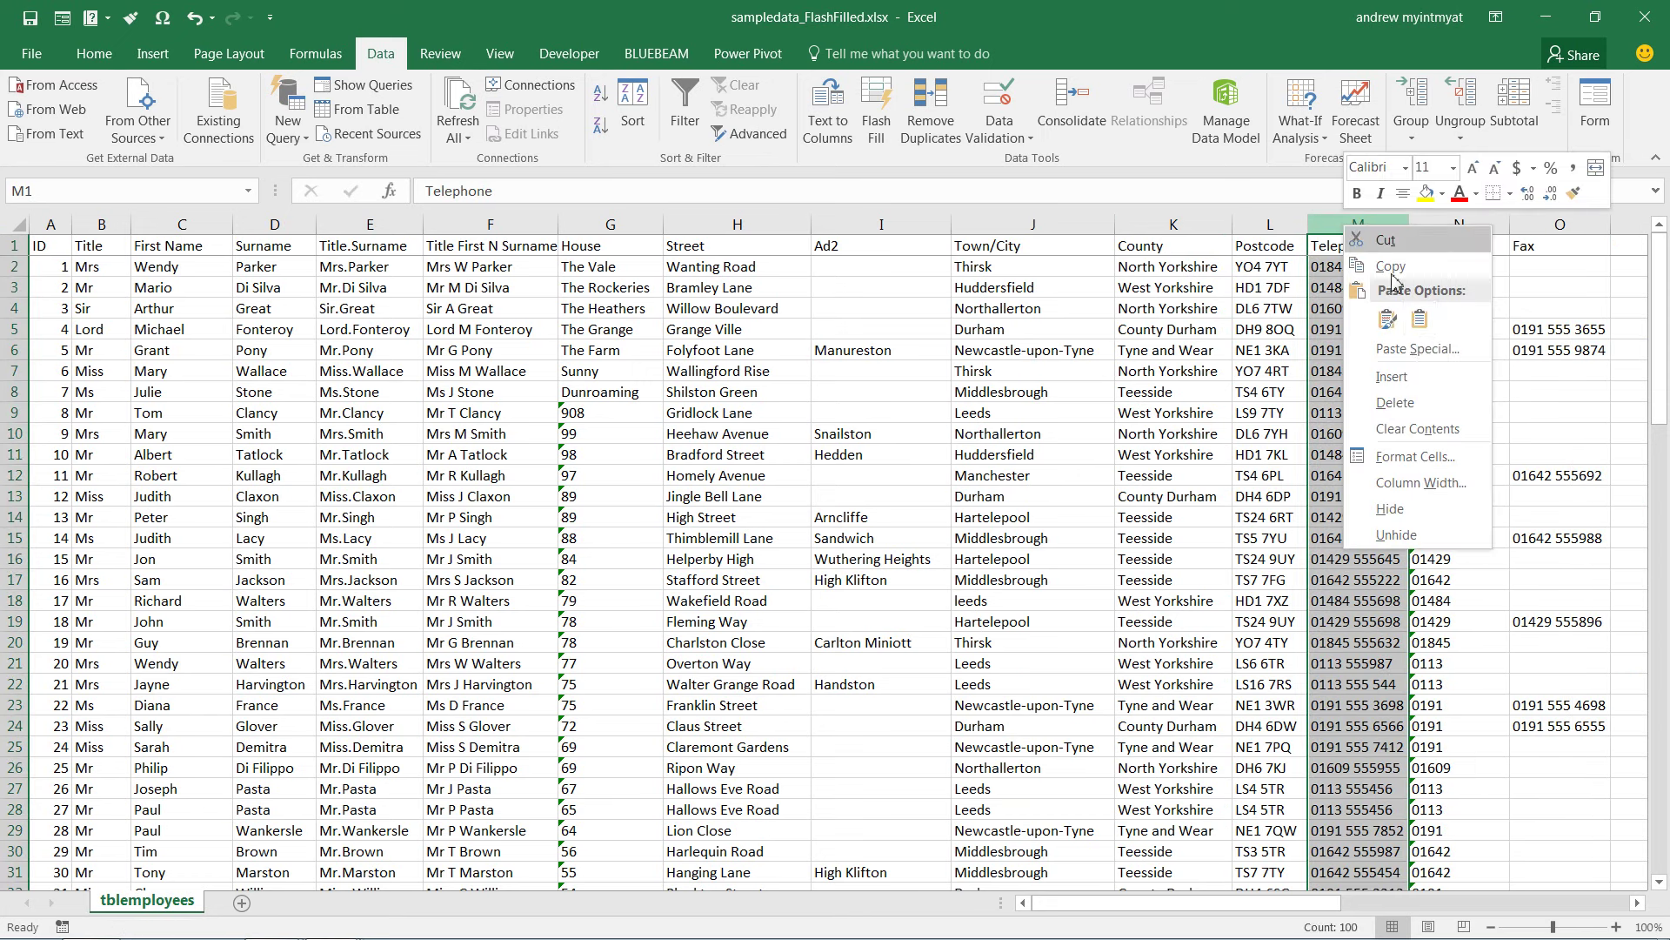
click(1398, 379)
Enter YO4 in M2 and Flash Fill postcode districts like HD1 and DL6 down column M
click(1345, 270)
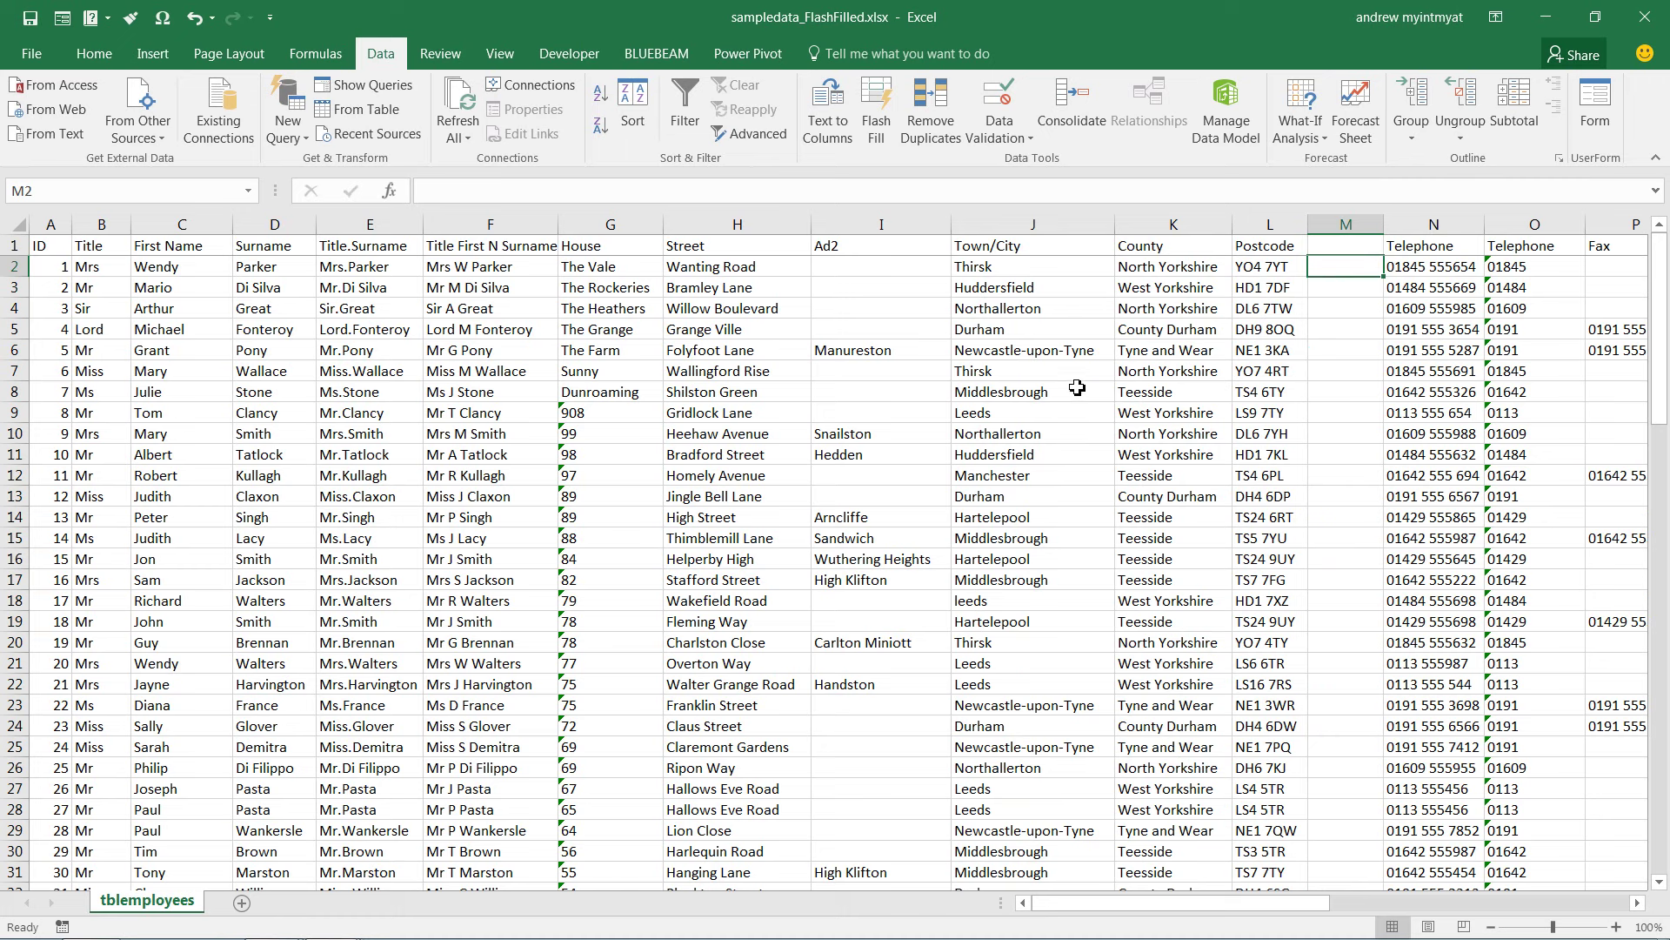
text(YO4)
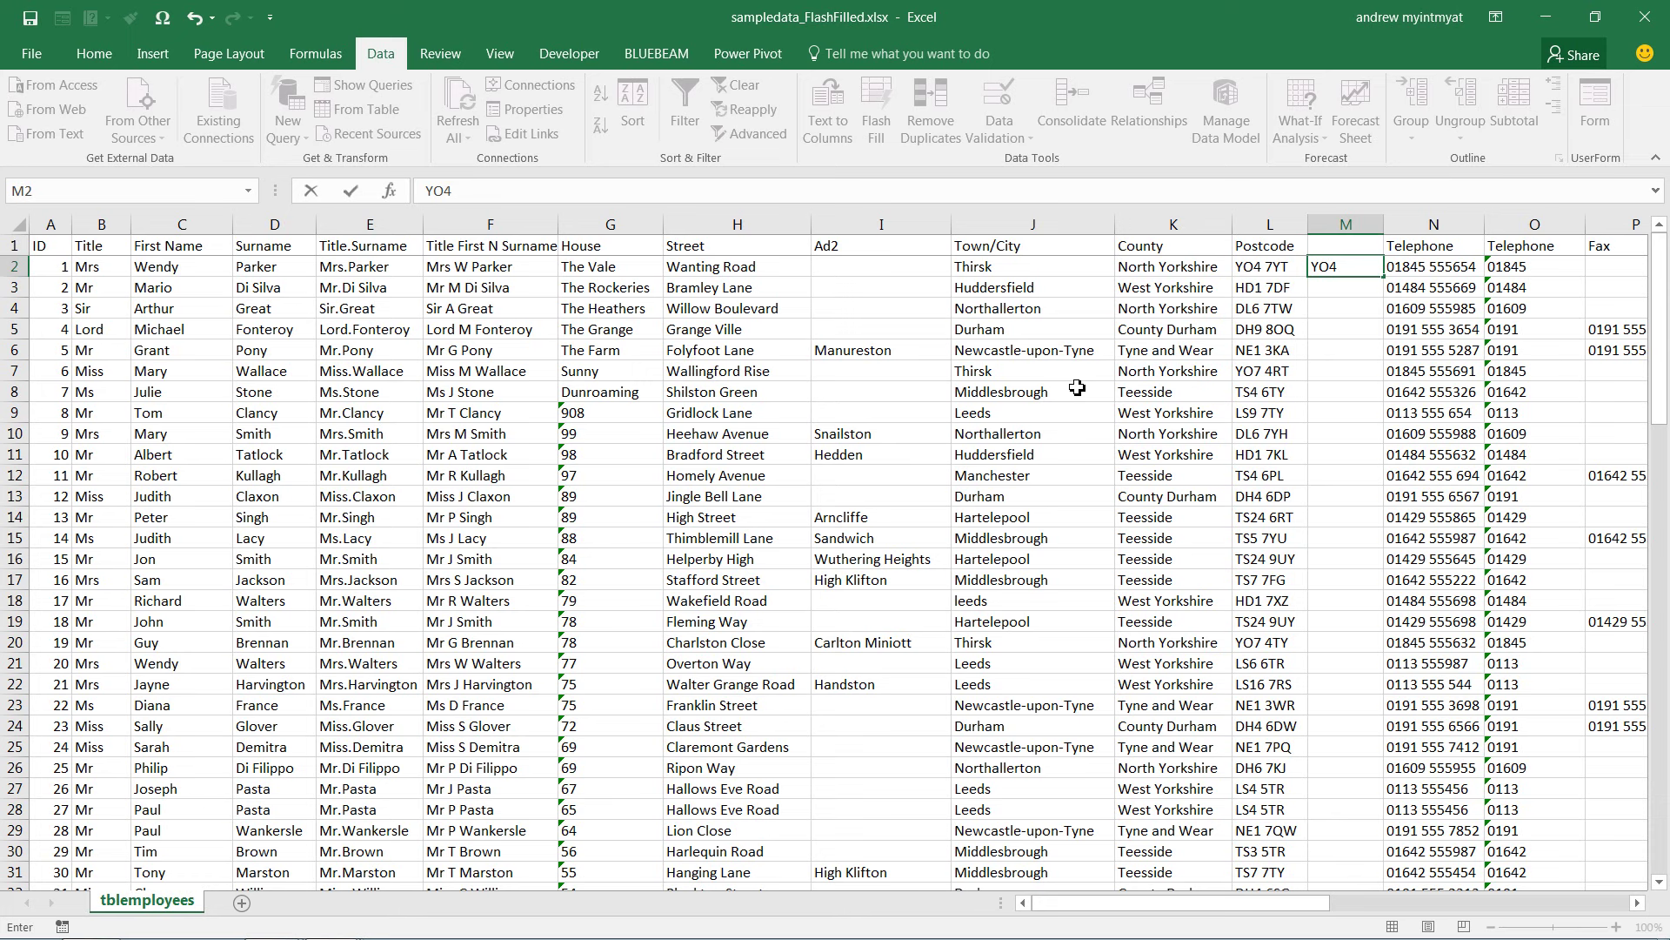
key(Return)
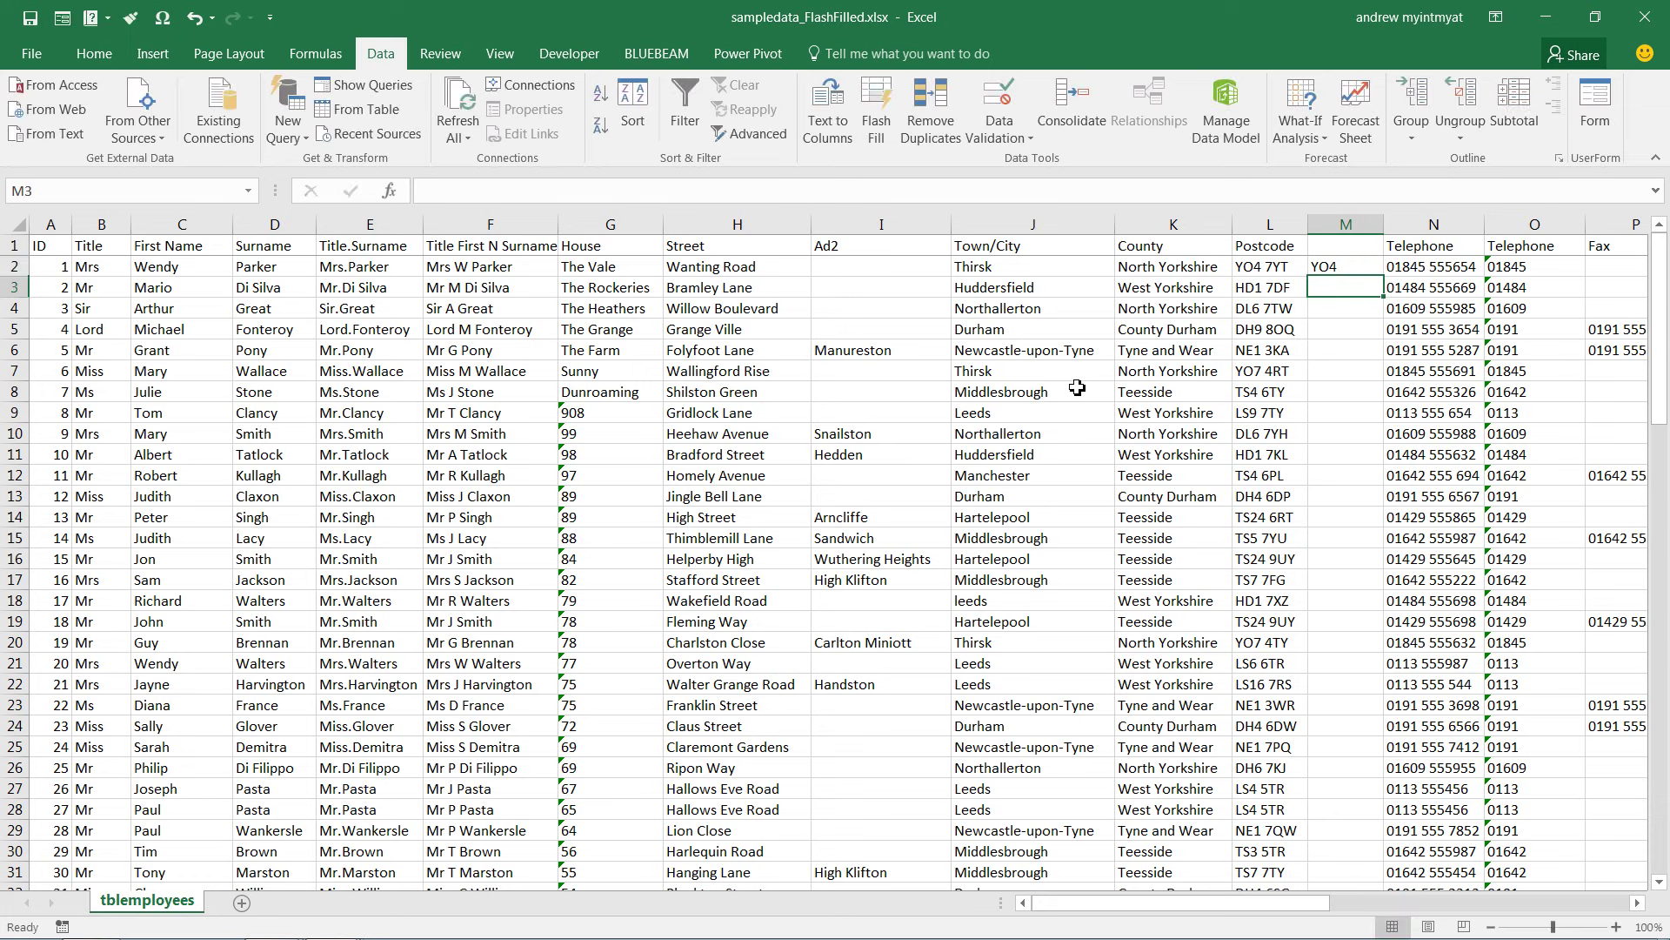
key(ctrl+e)
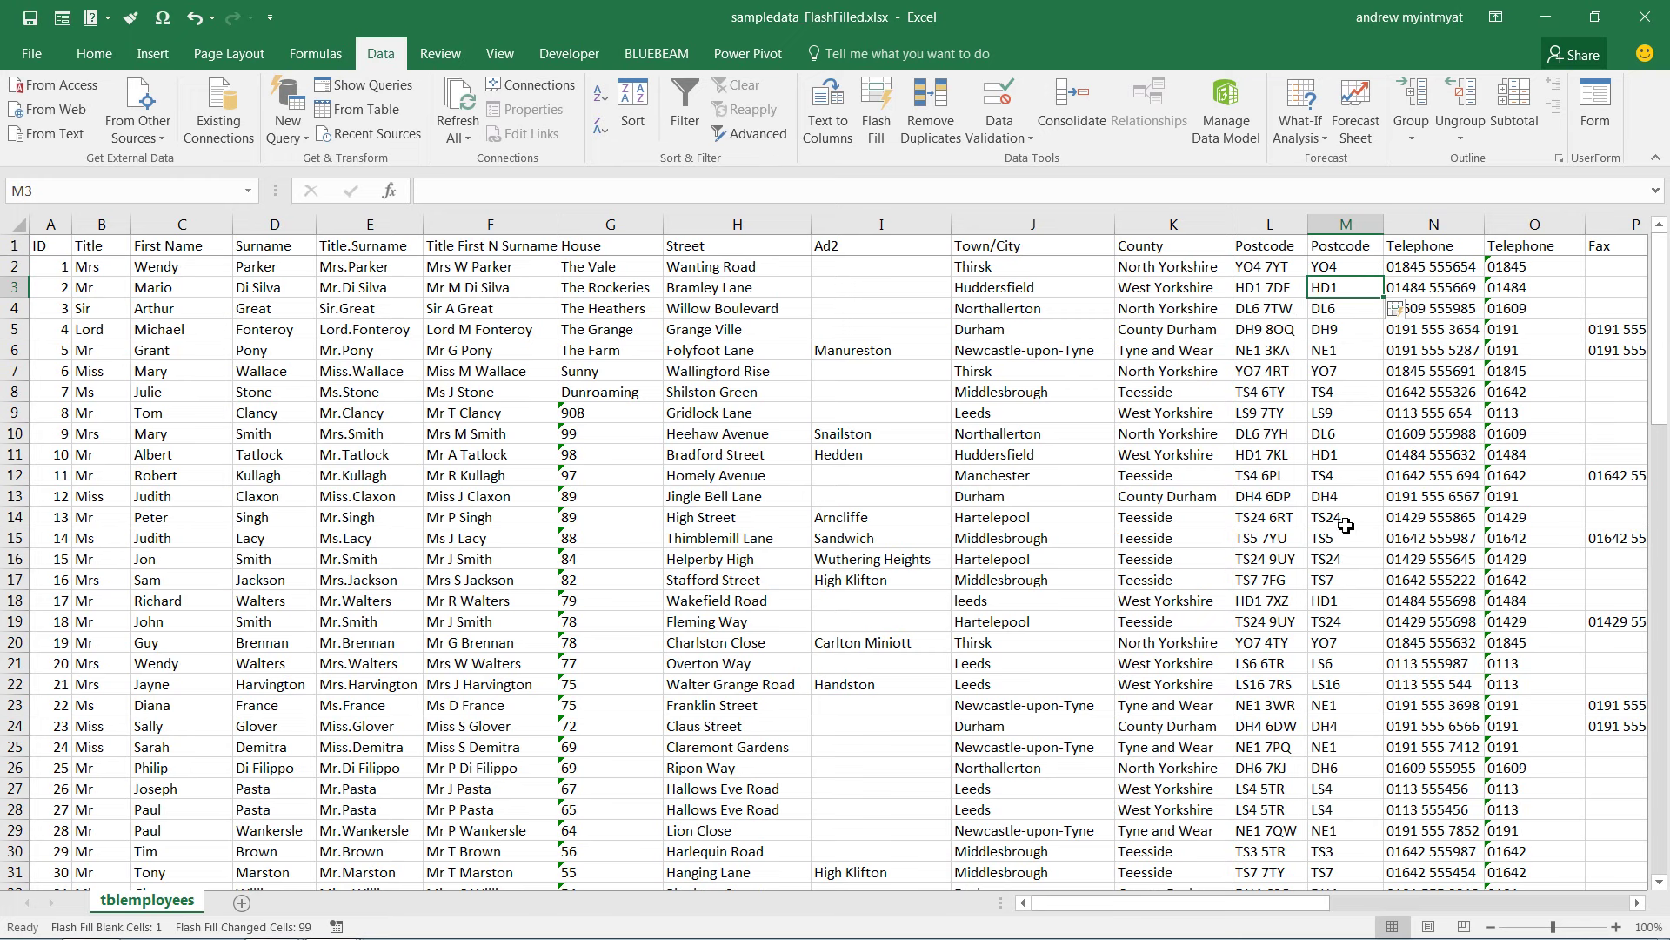
scroll(1346, 522, down, 3)
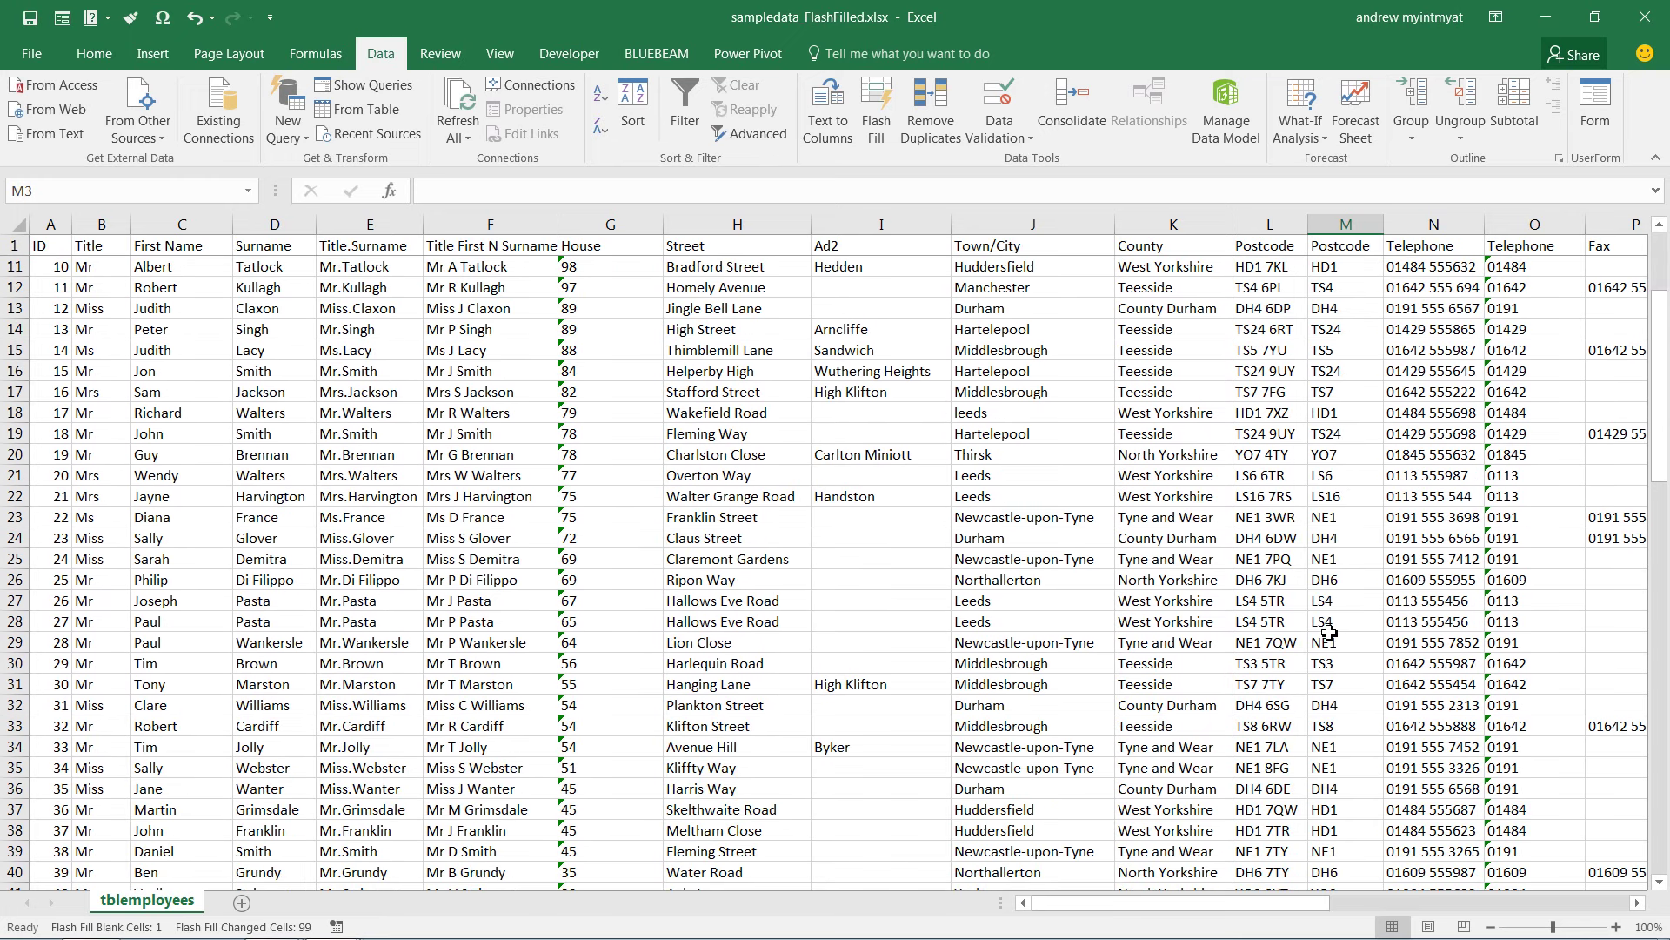
scroll(1321, 724, up, 3)
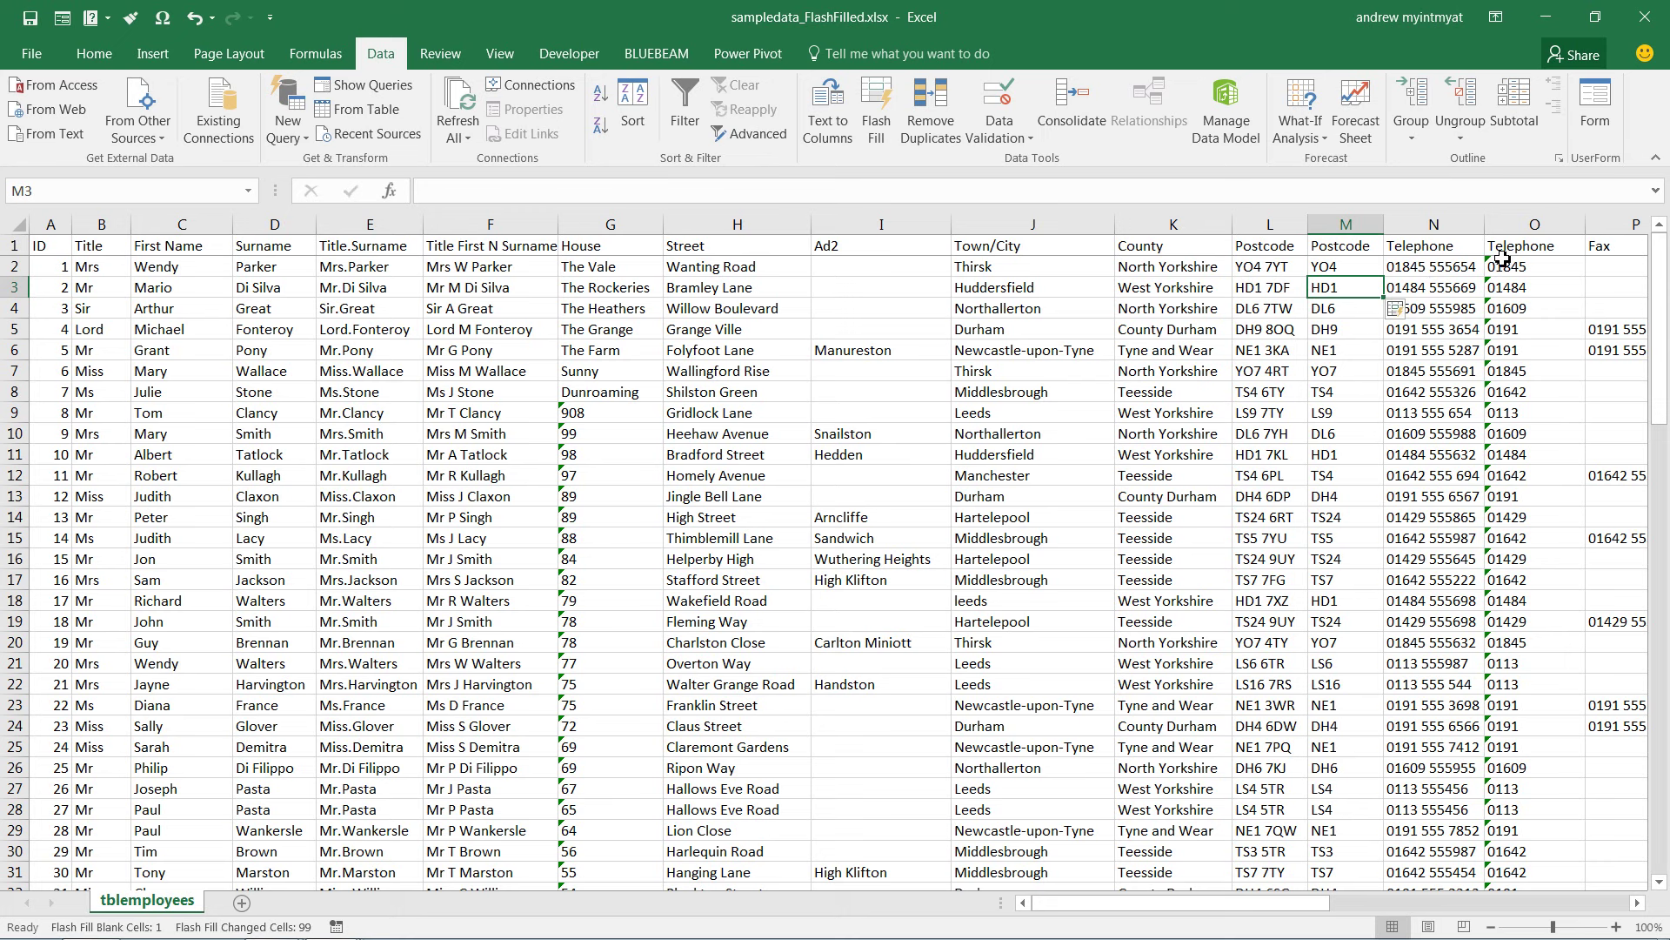
Replace the old area-code column O with a blank column before Fax and start an entry in O2
right_click(1525, 226)
click(1469, 411)
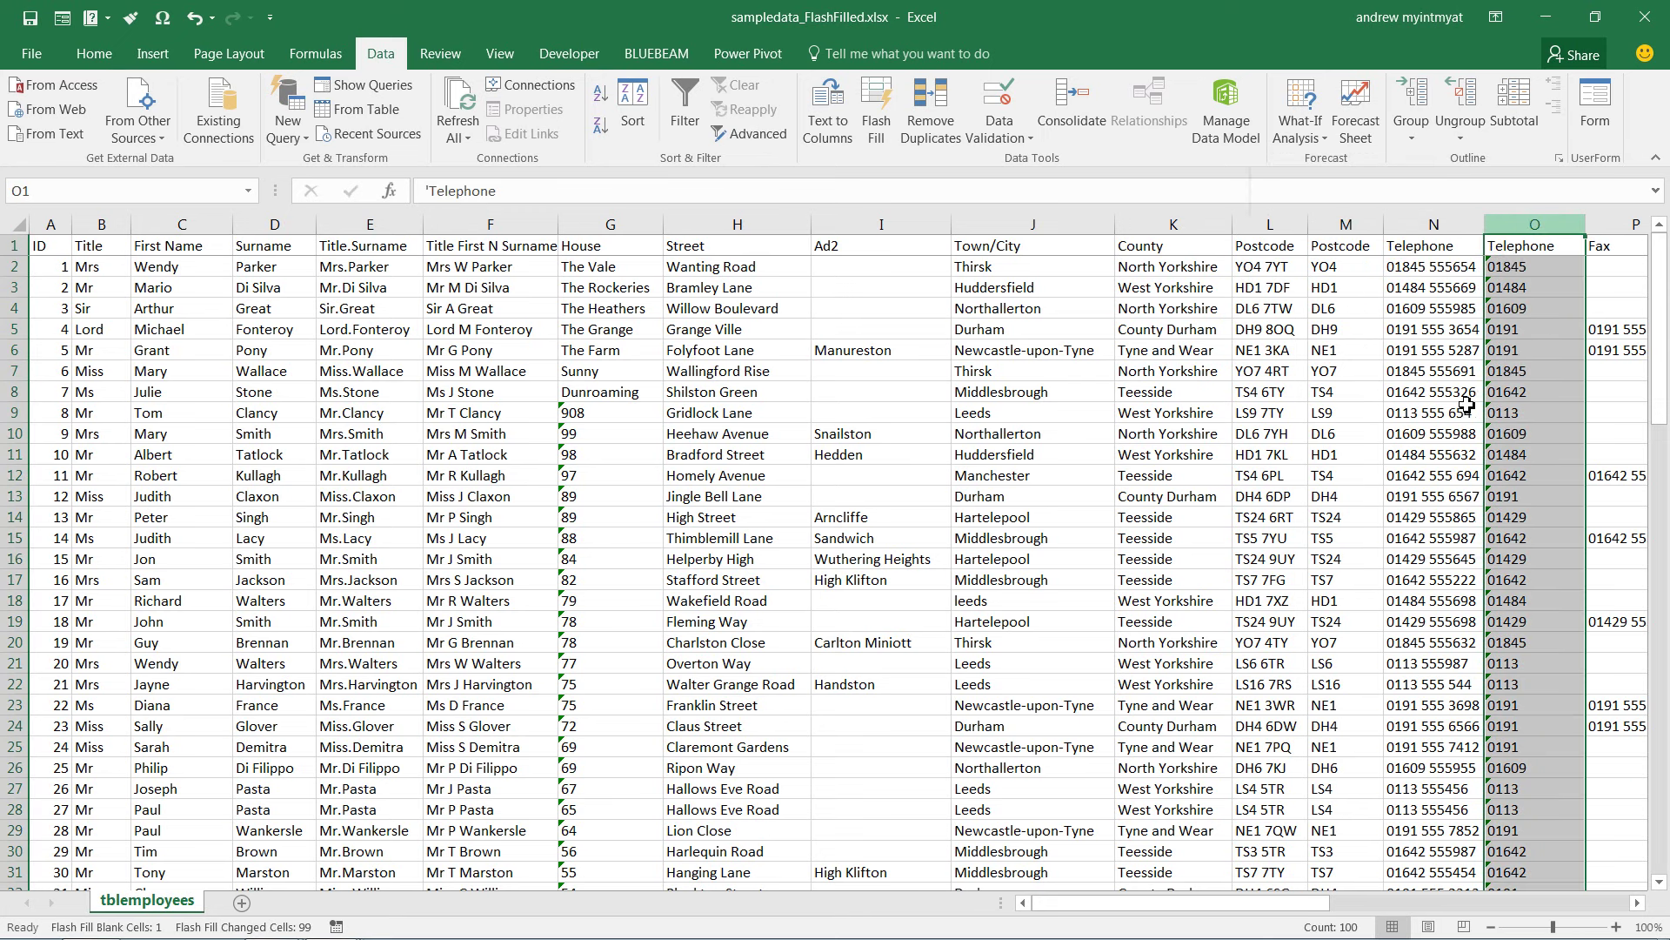
right_click(1533, 228)
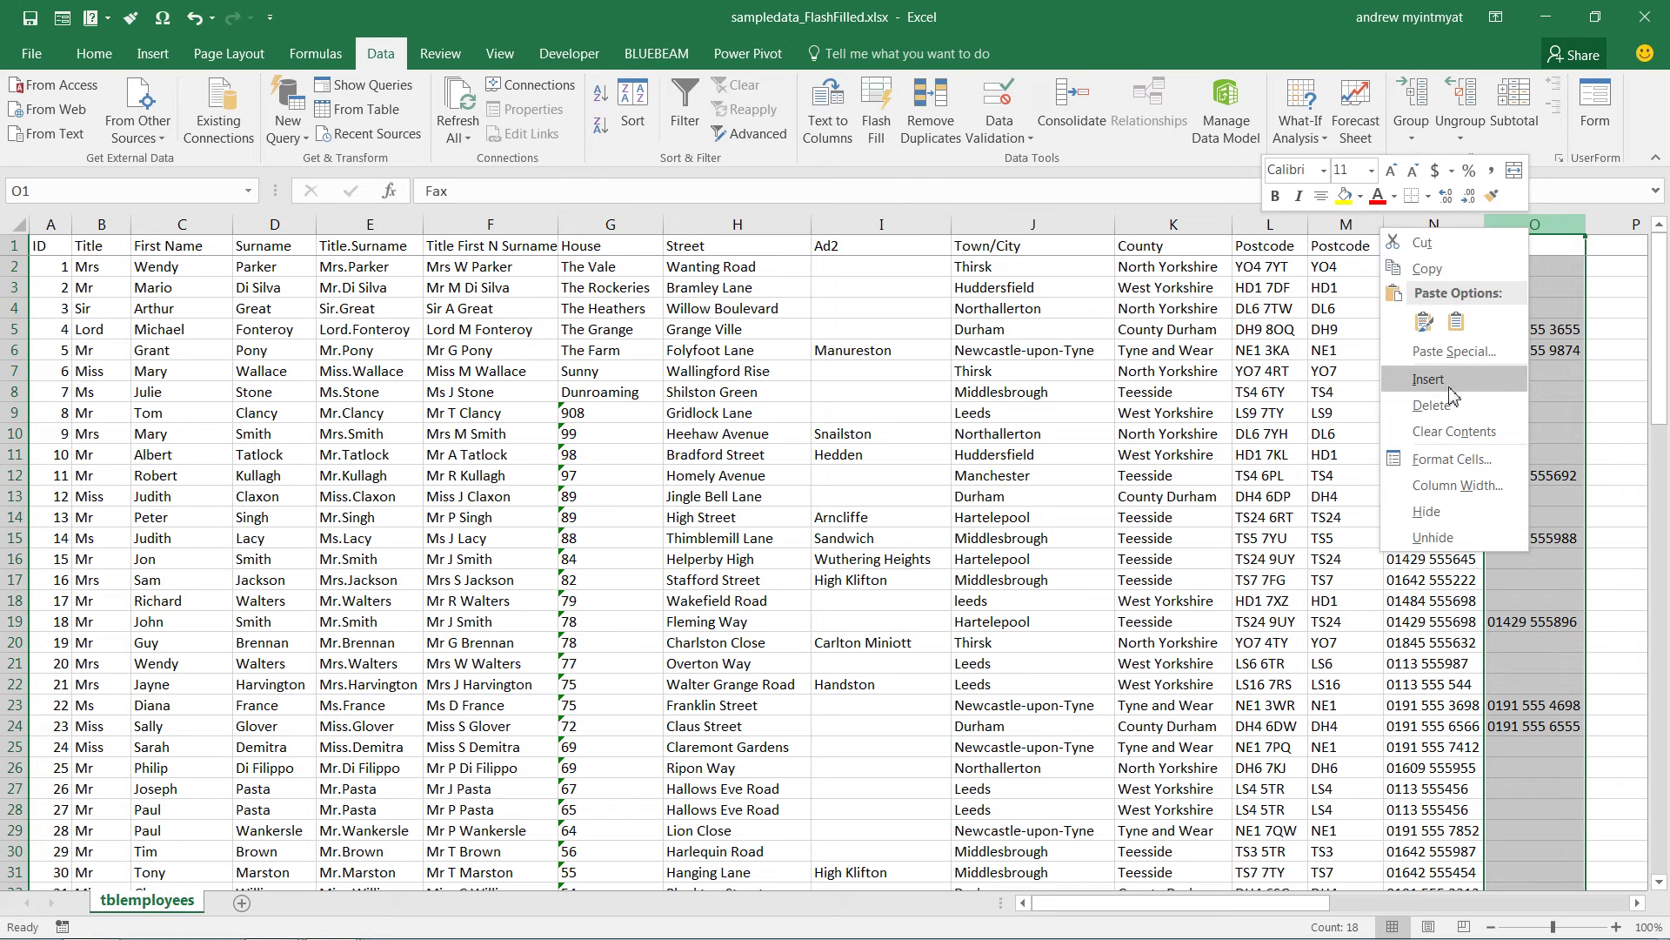
click(1451, 394)
click(1638, 904)
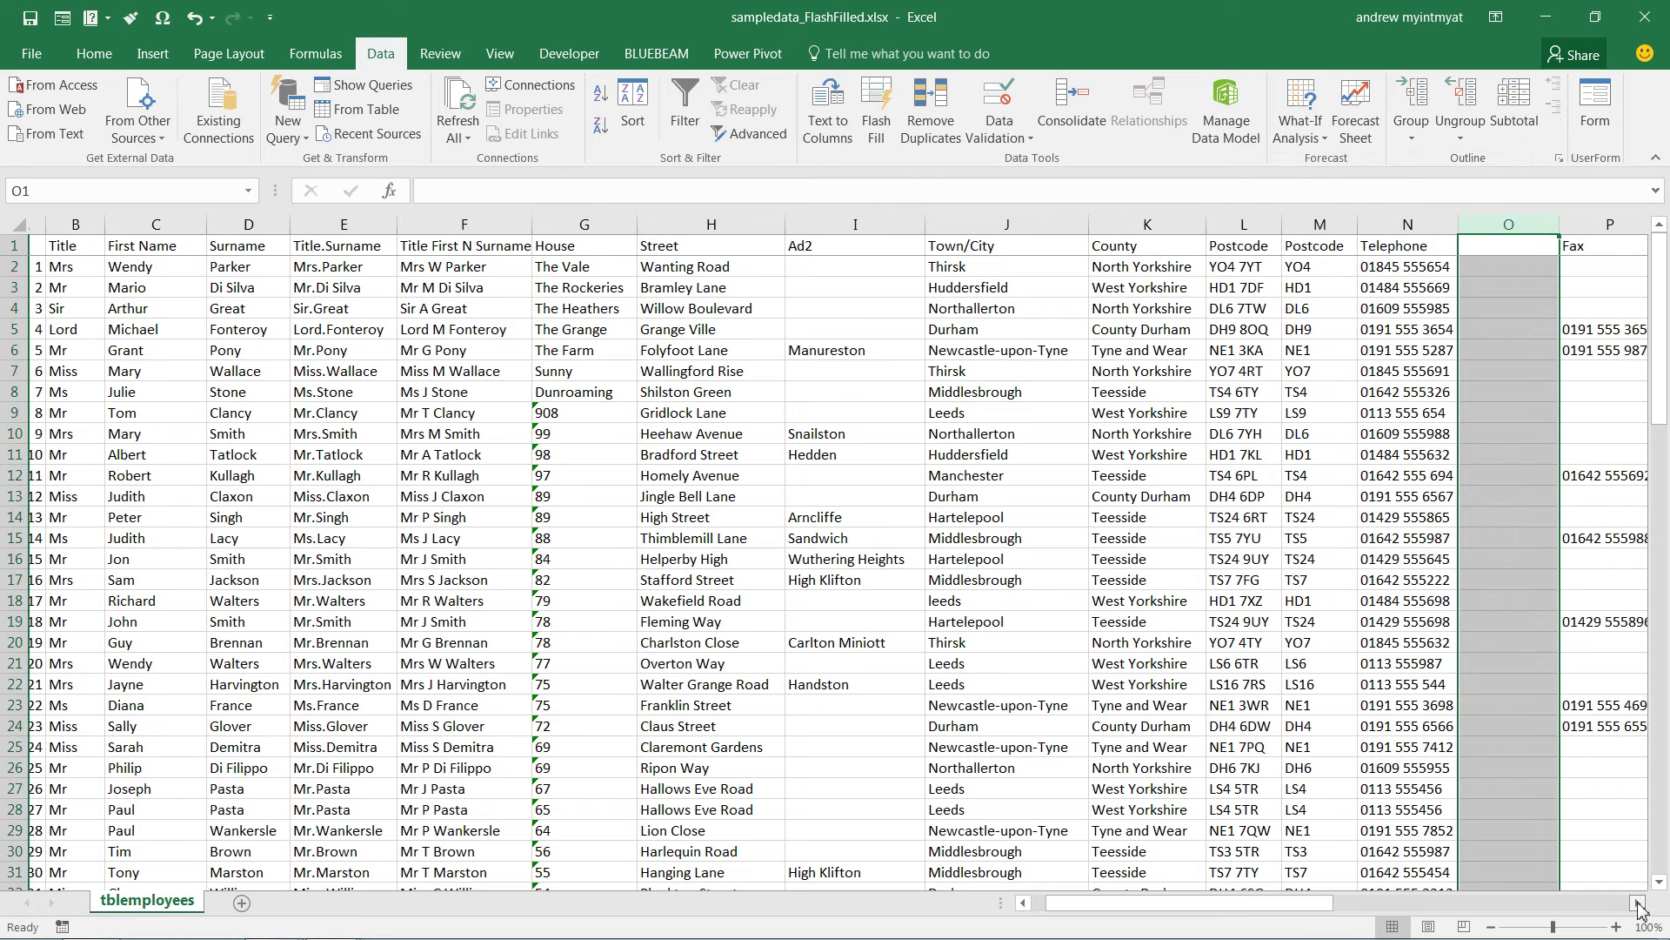
click(1638, 904)
click(1638, 904)
click(1638, 903)
click(1638, 904)
click(1133, 274)
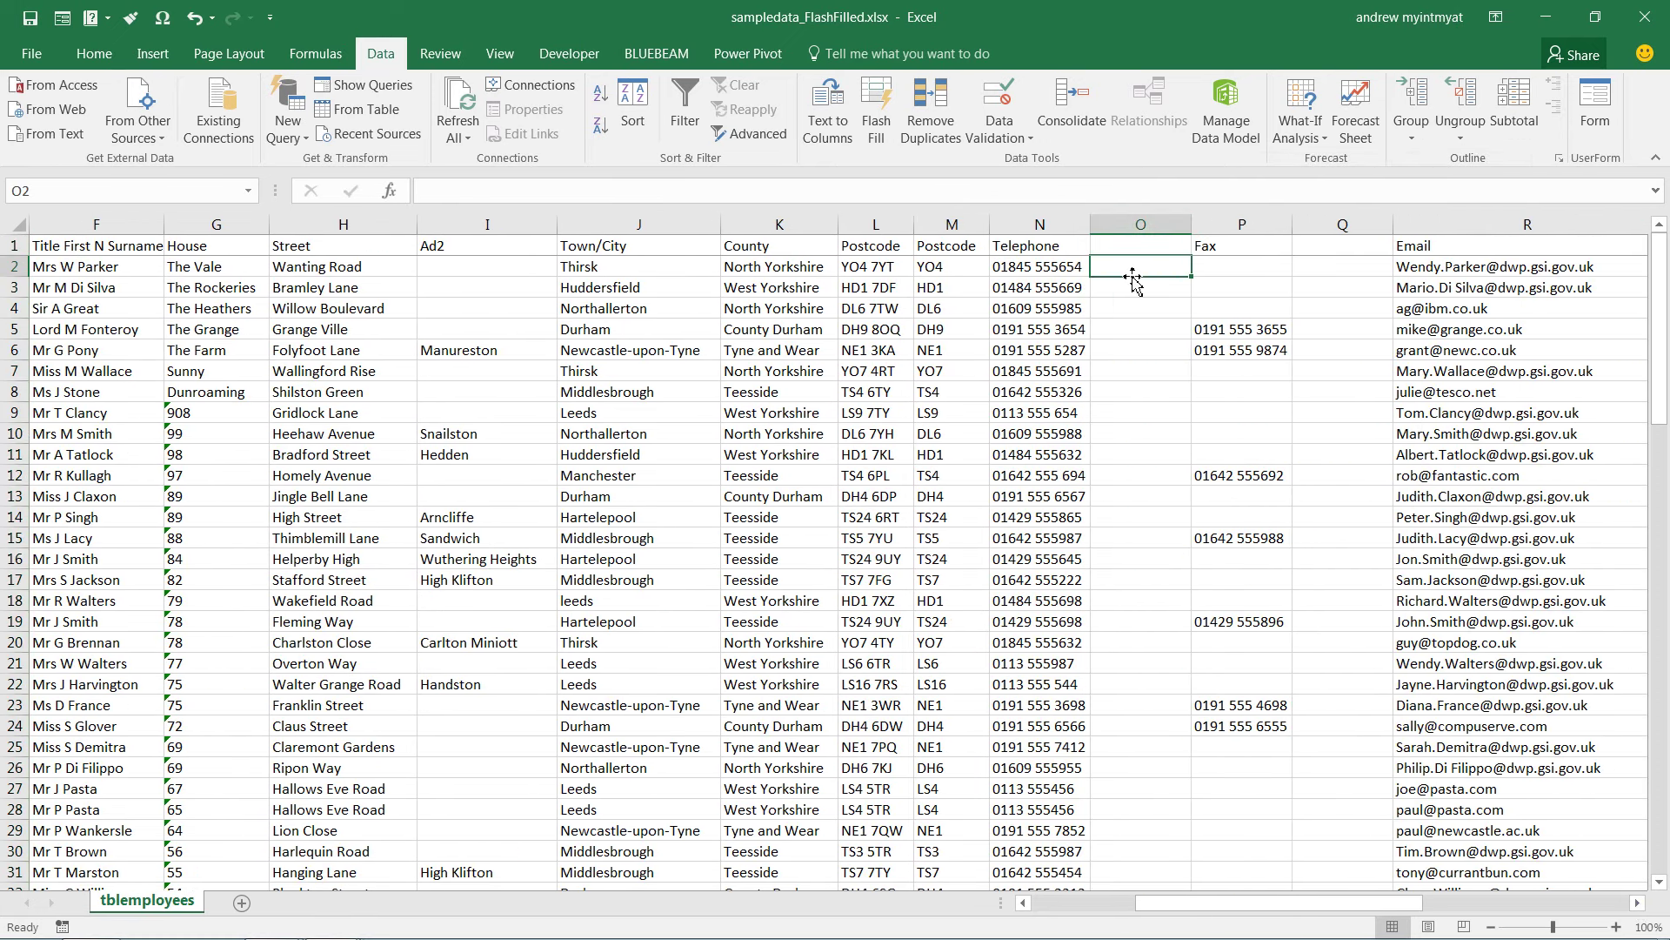
text(')
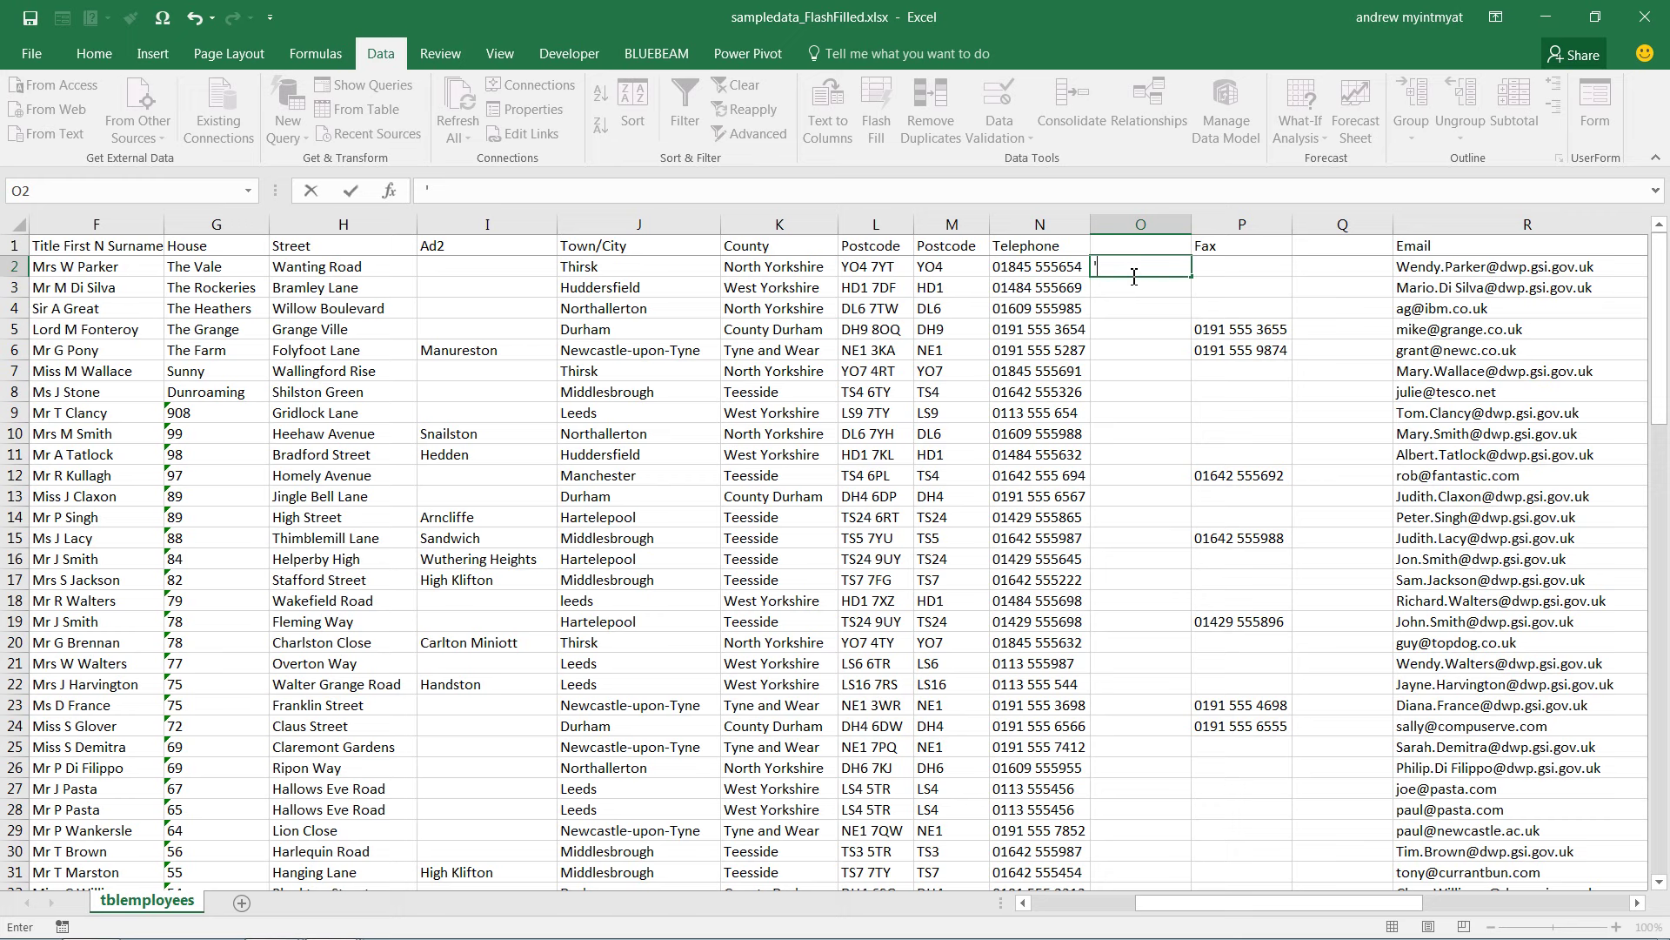
Complete '01845 in O2 and Flash Fill dialling codes like 01484 and 0191 down column O
text(01845)
key(Return)
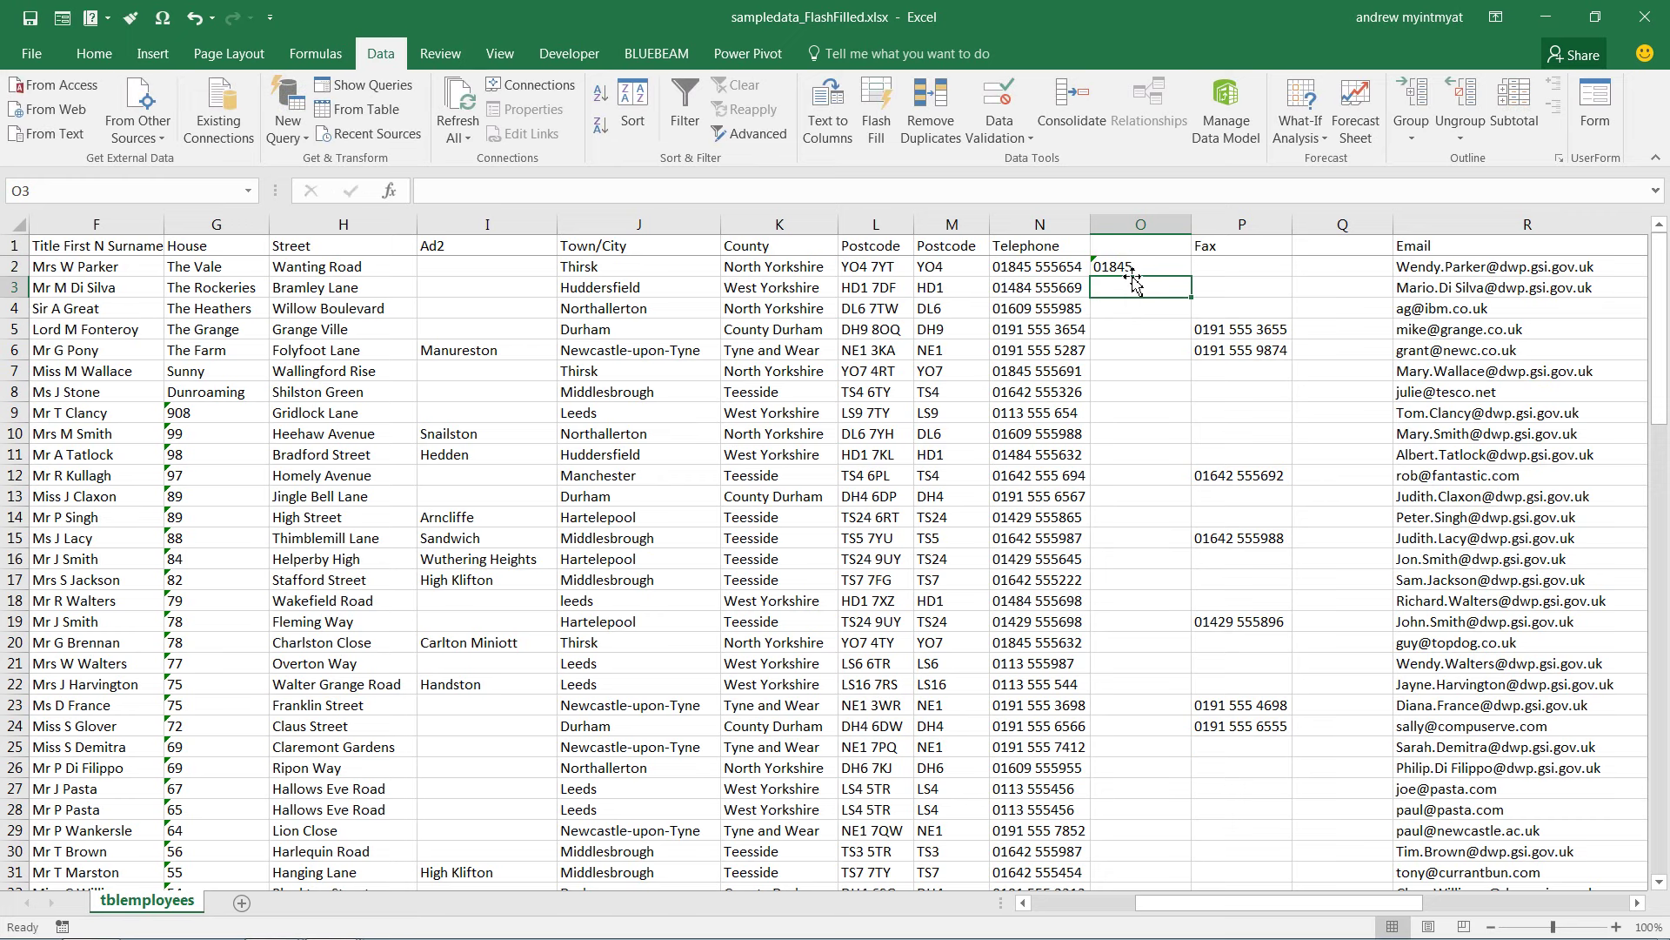
key(ctrl+e)
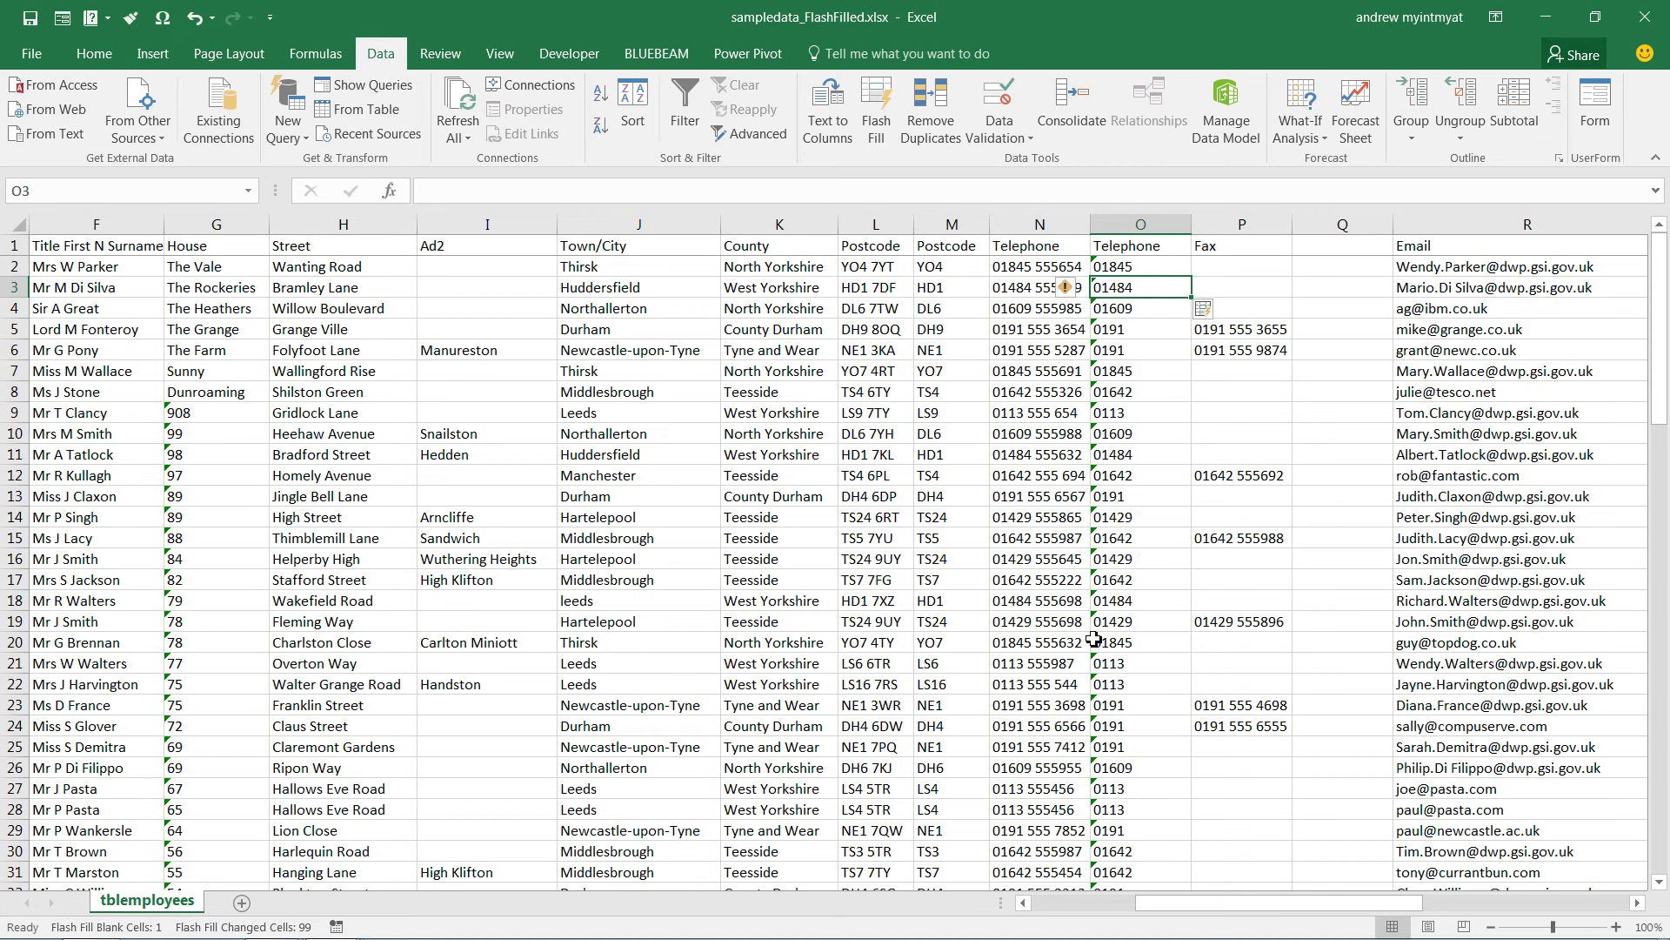
scroll(1072, 731, down, 18)
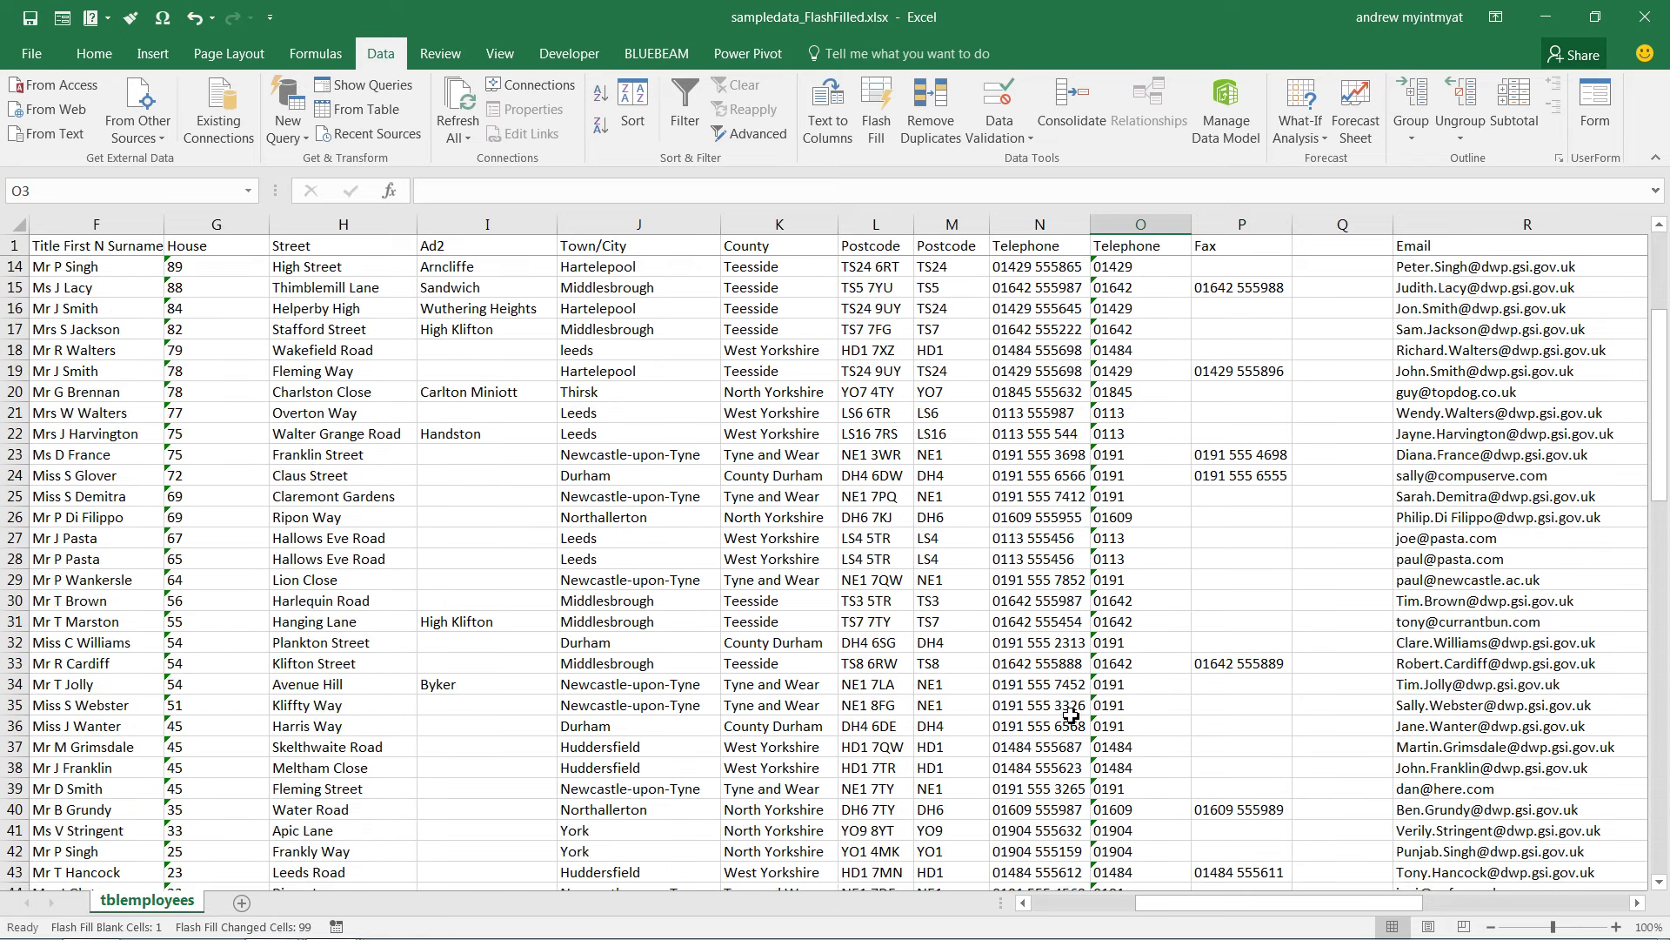
scroll(1096, 609, up, 18)
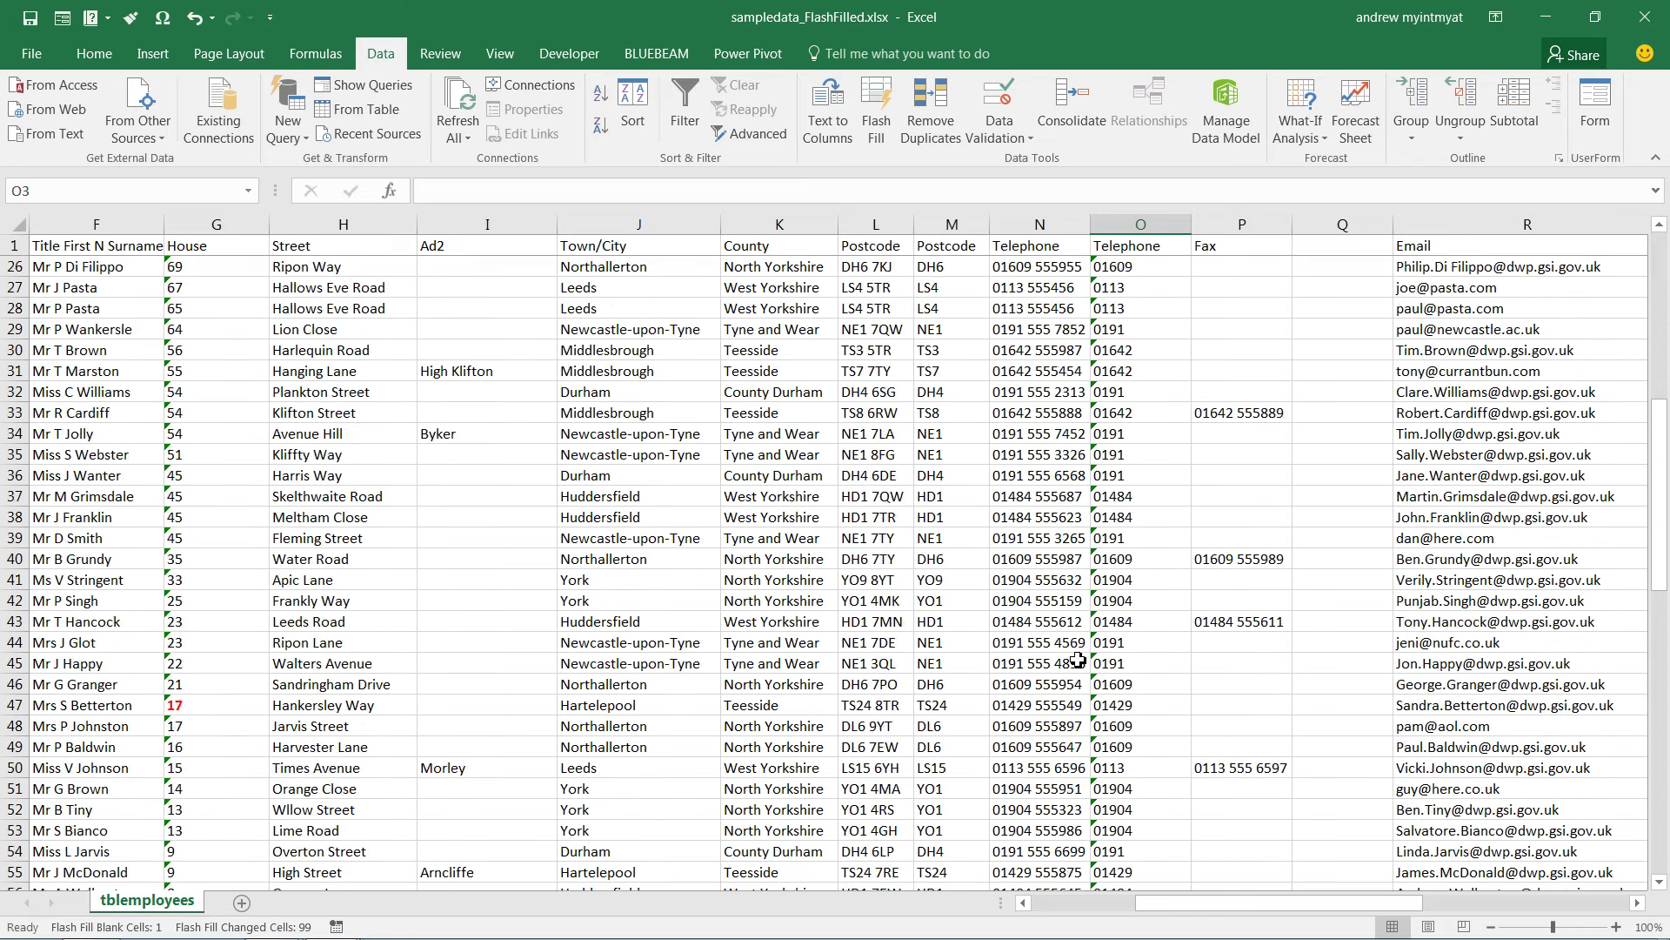
click(1125, 268)
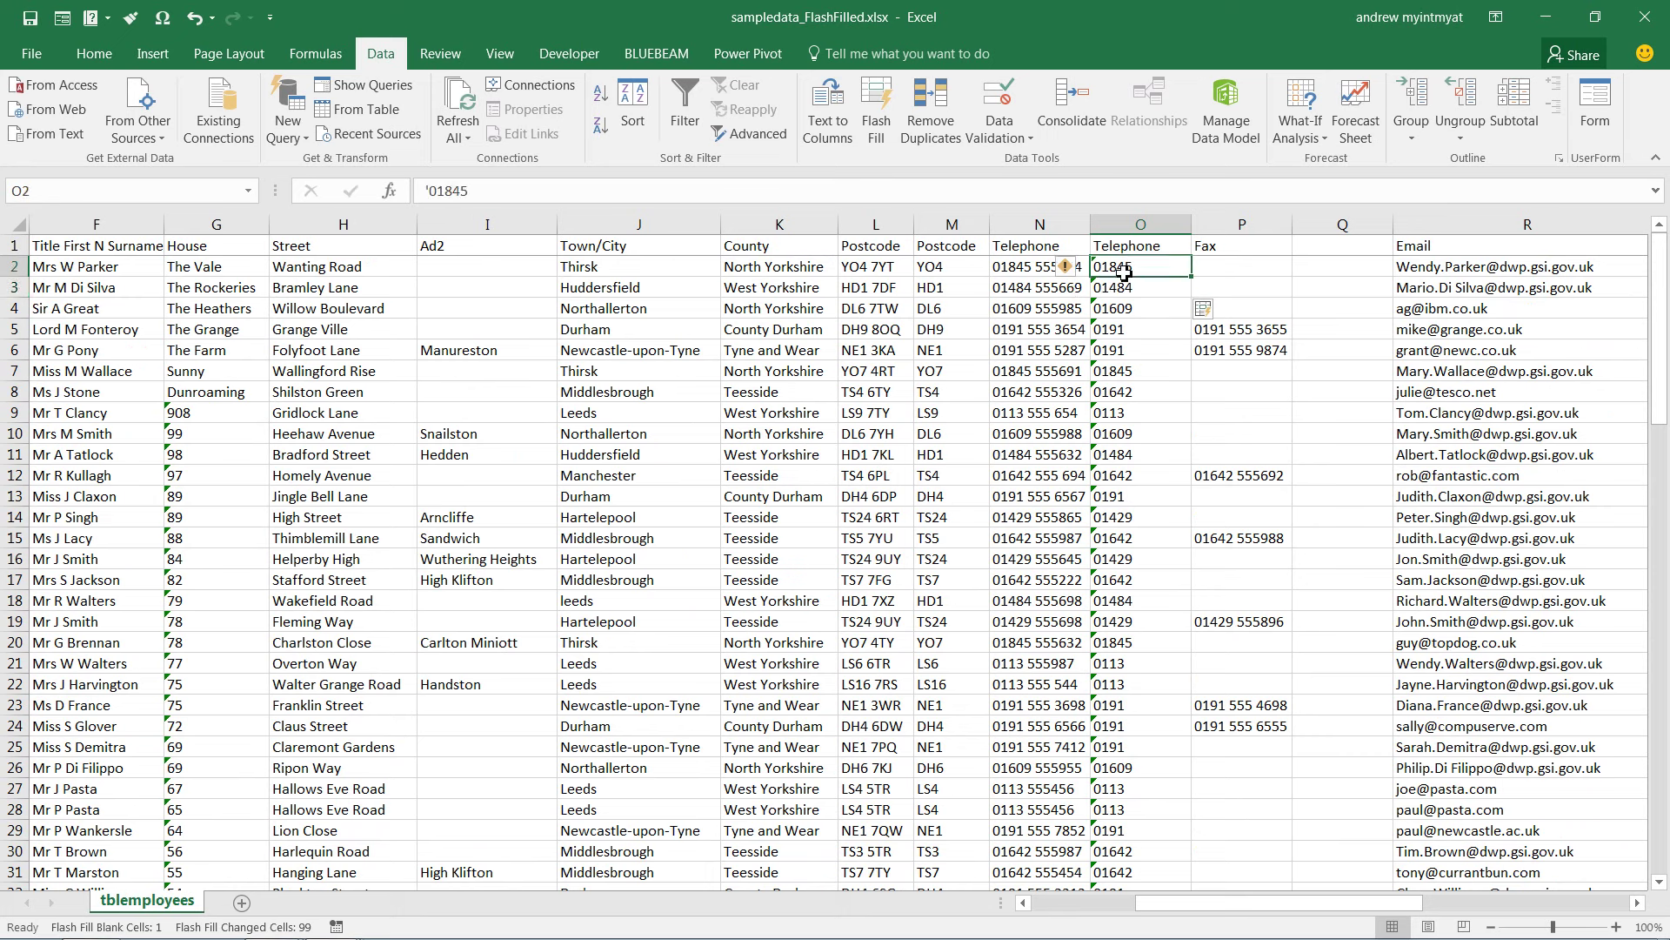
Replace the O2 example with 555 and Flash Fill column O from it
key(ctrl+z)
text(555)
key(Return)
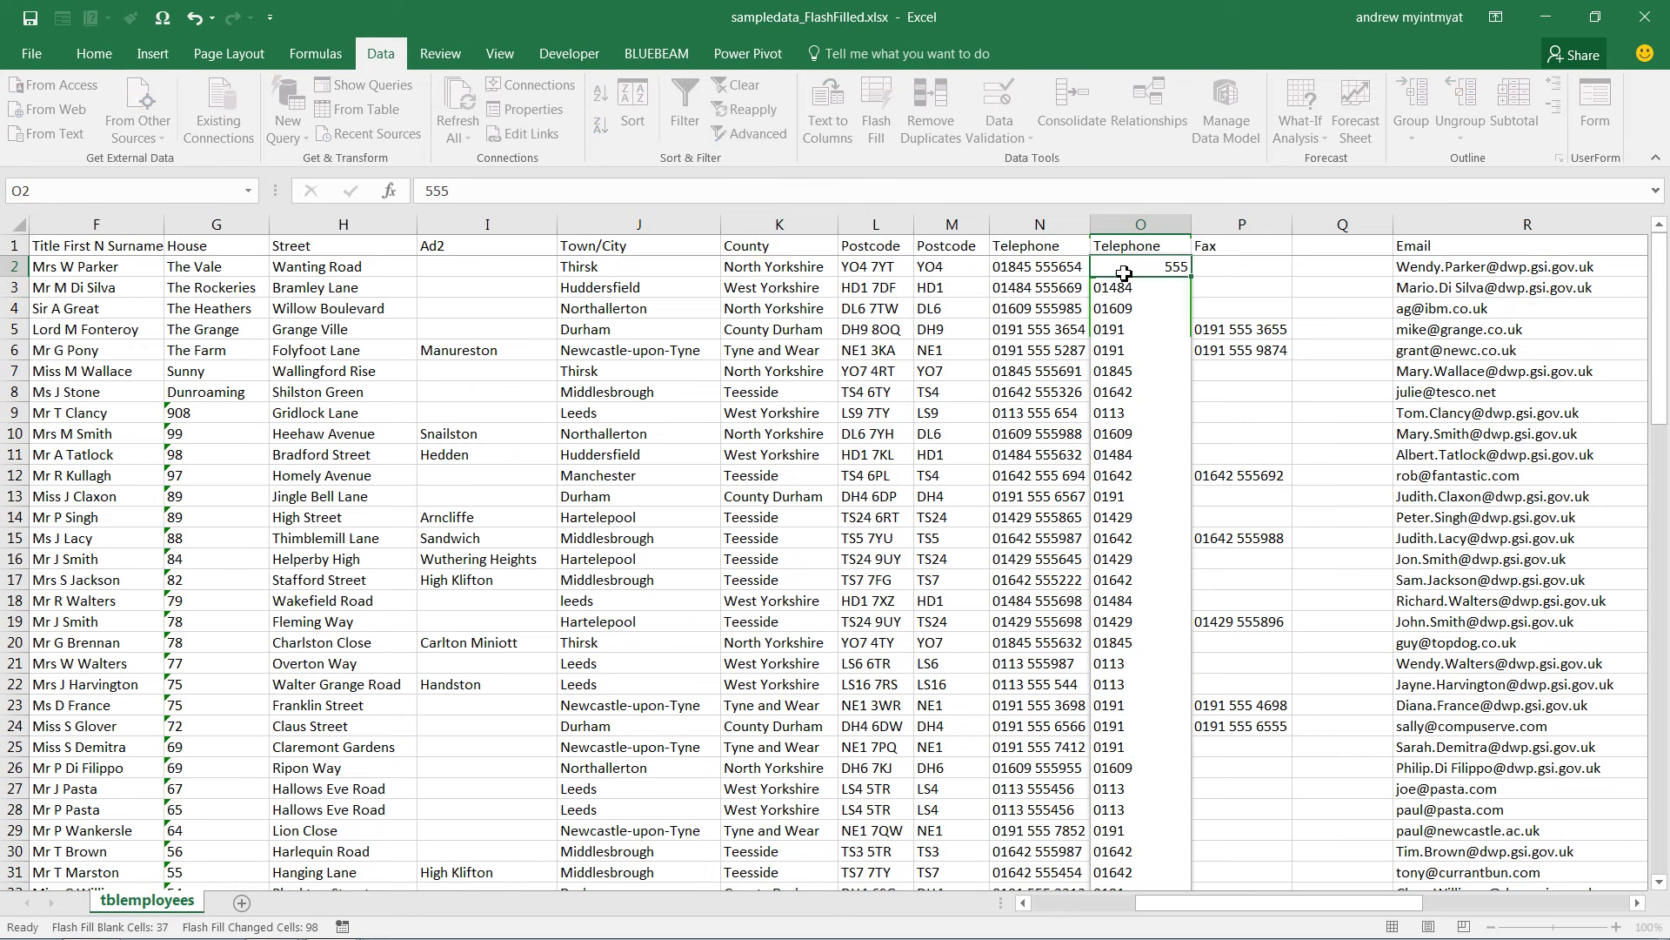
key(ctrl+e)
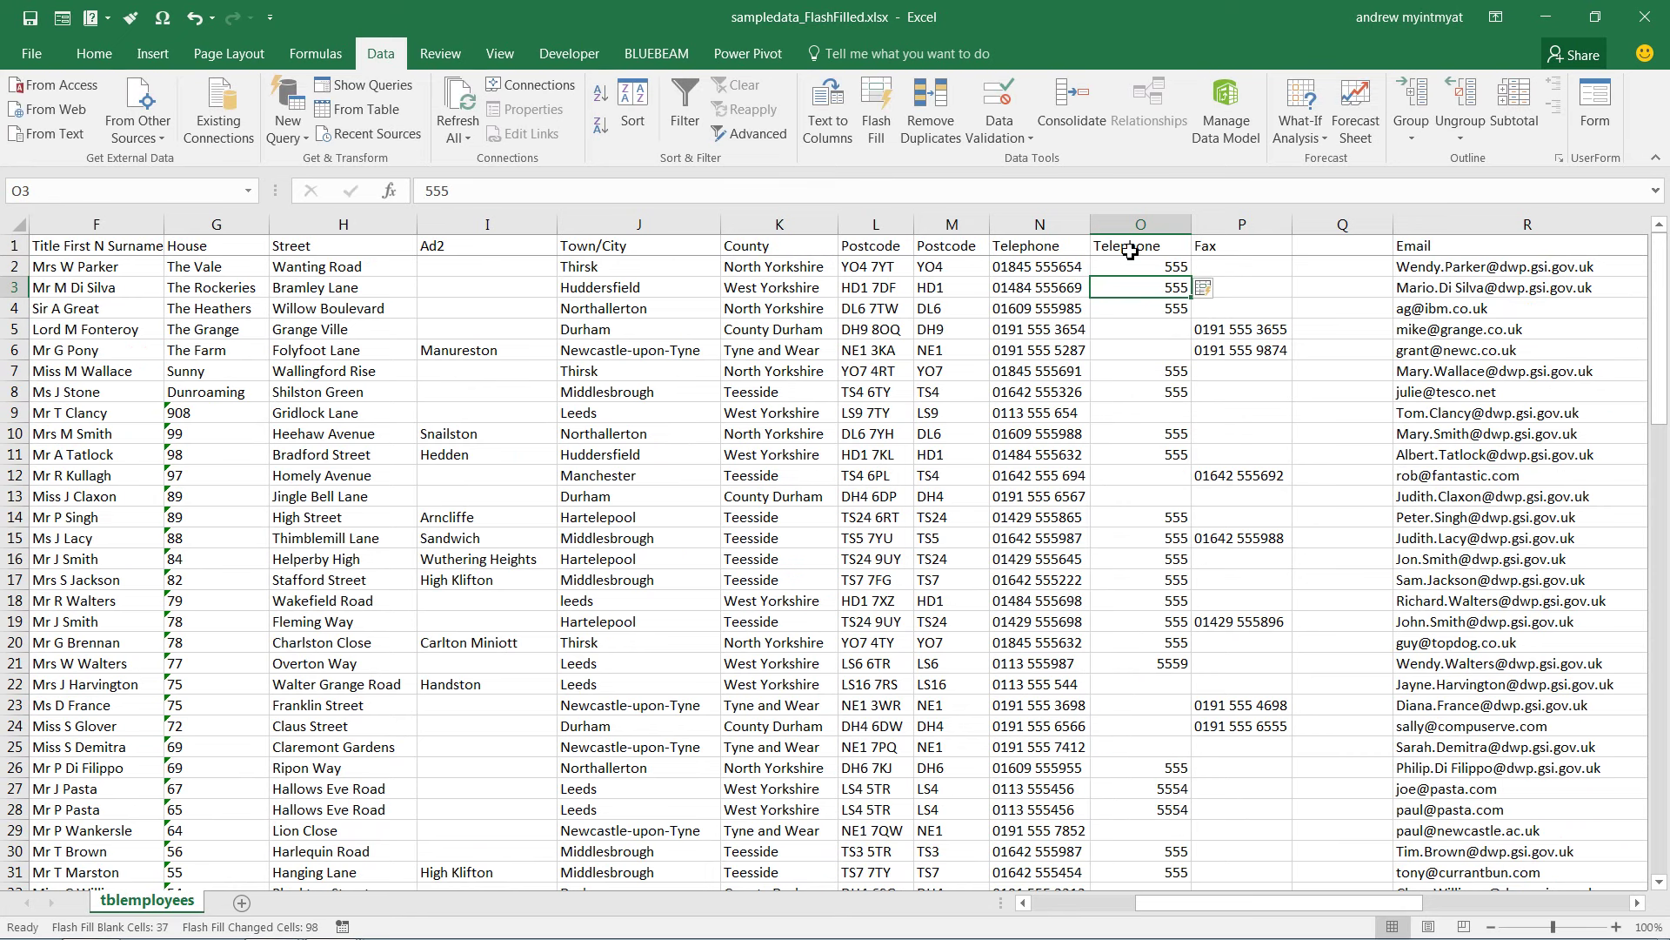
click(1176, 263)
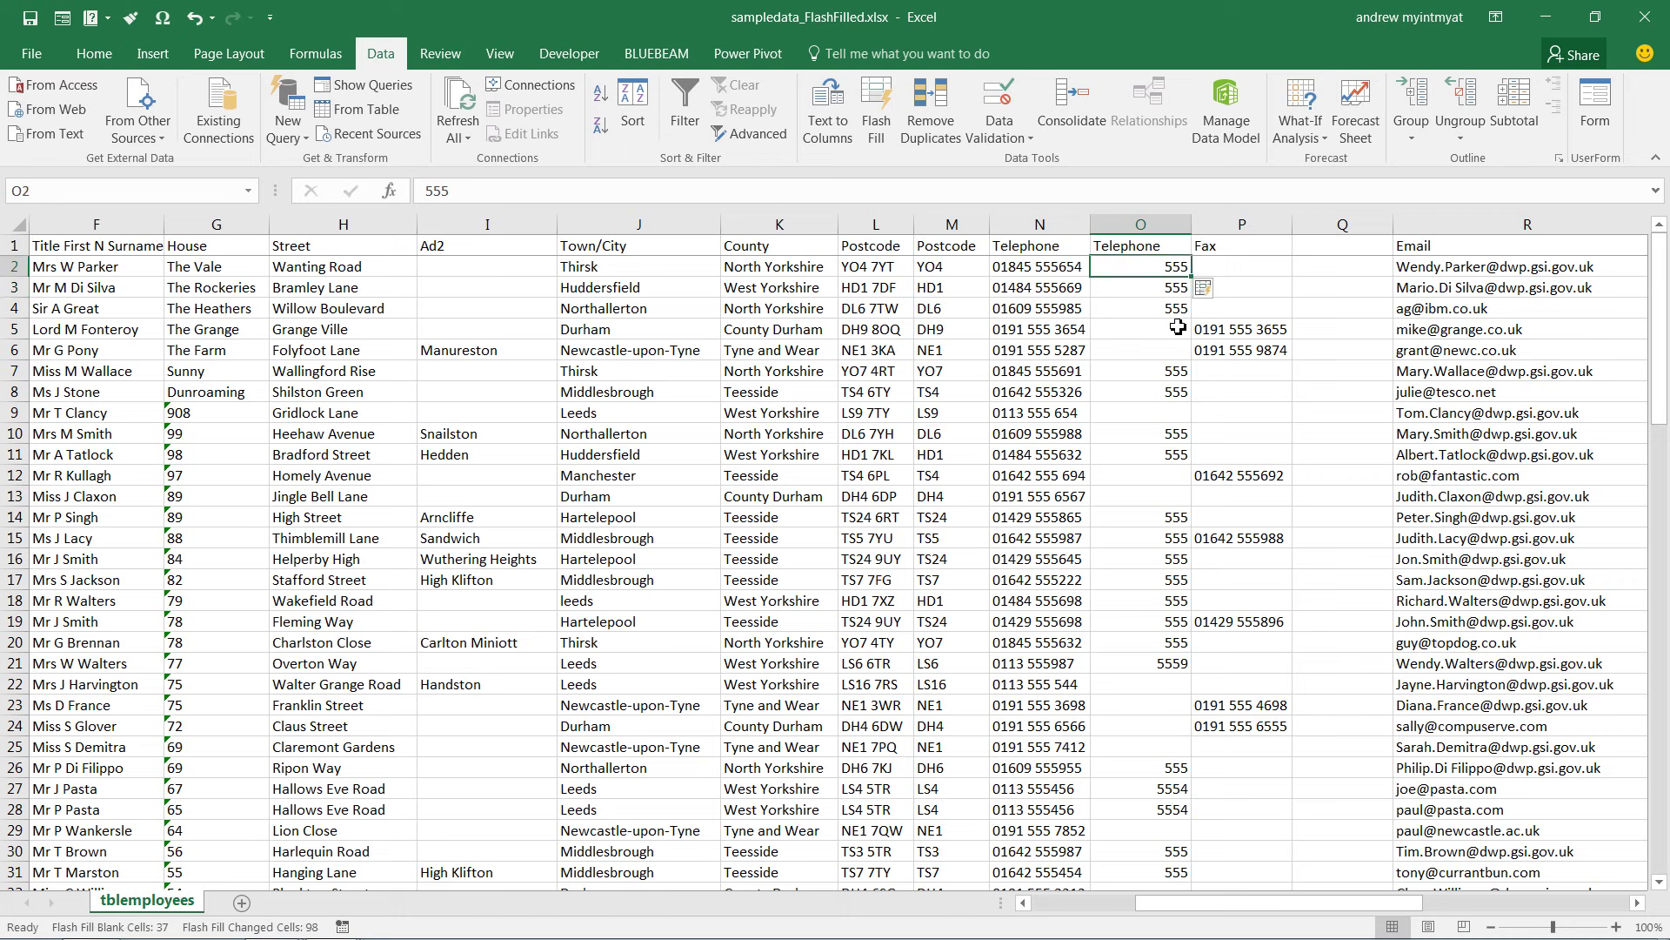
Insert a blank column before the Fax column P
click(1262, 224)
right_click(1262, 224)
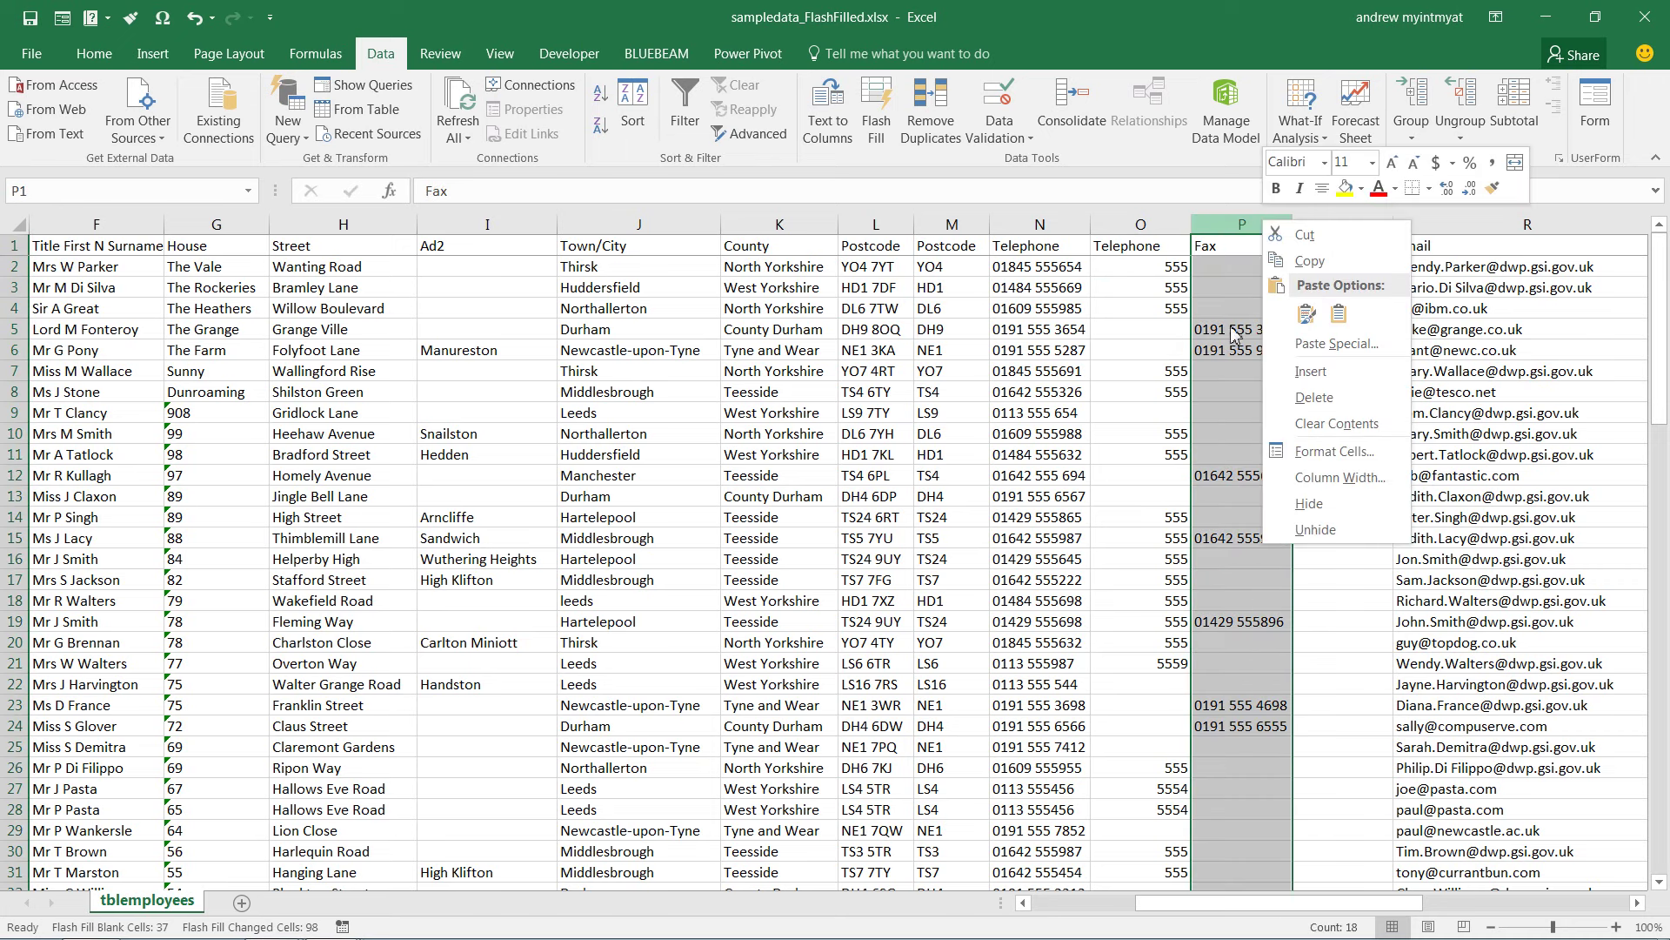
click(1332, 379)
click(1170, 262)
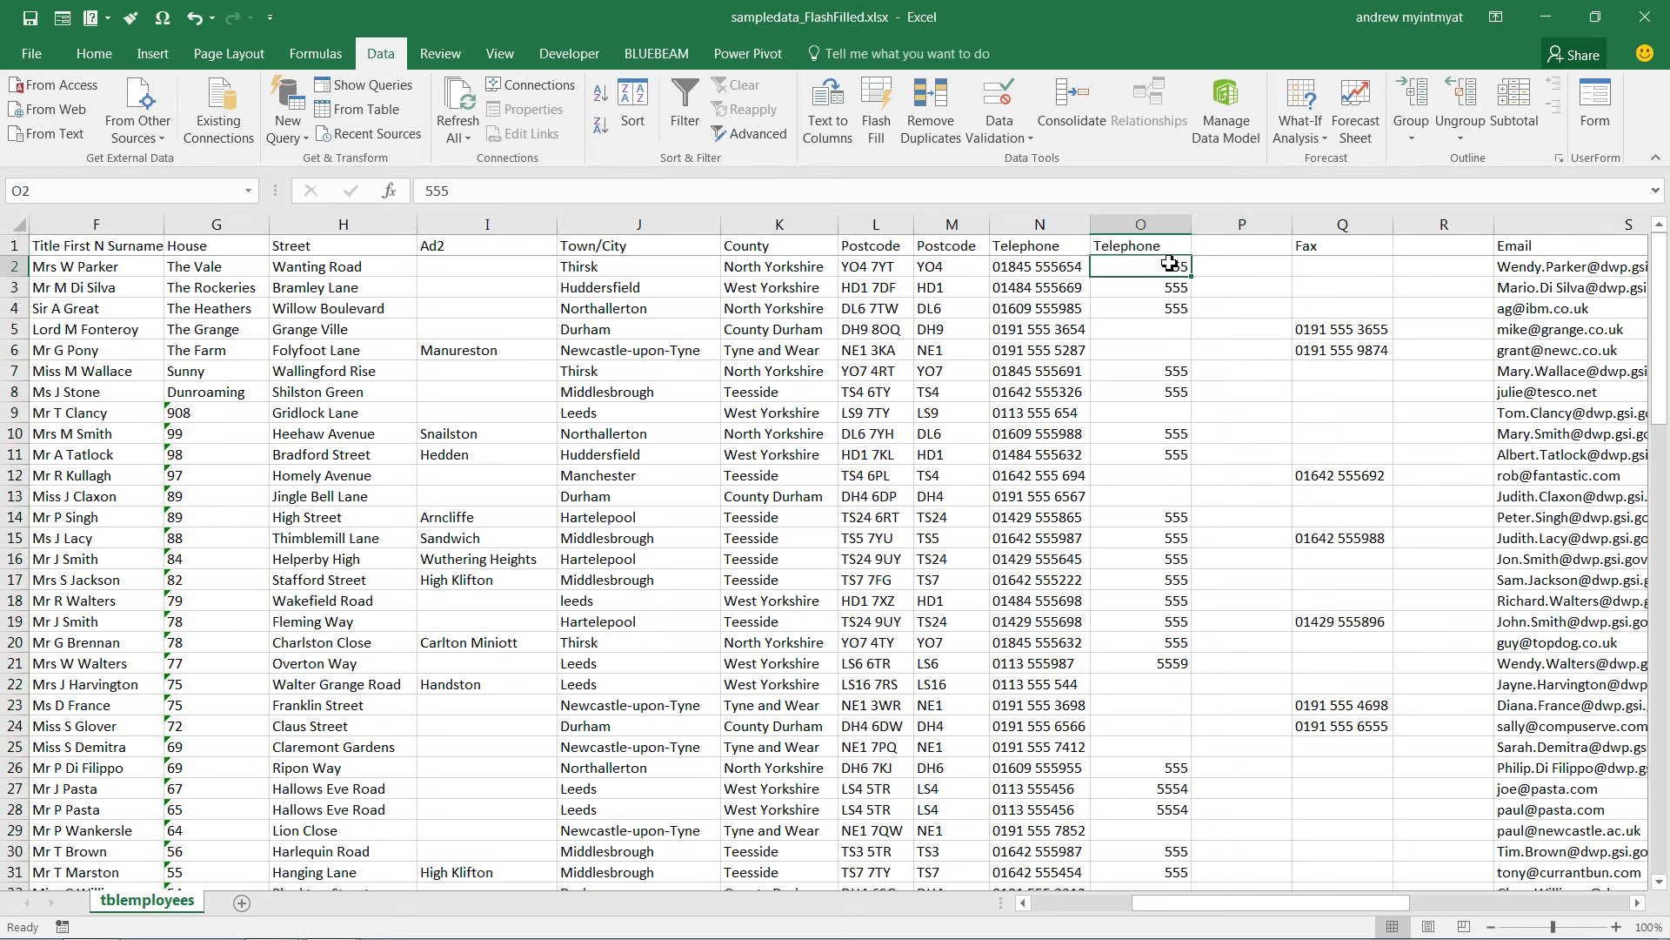
Delete the old column O and insert a fresh blank column O after Telephone
click(1165, 225)
right_click(1166, 224)
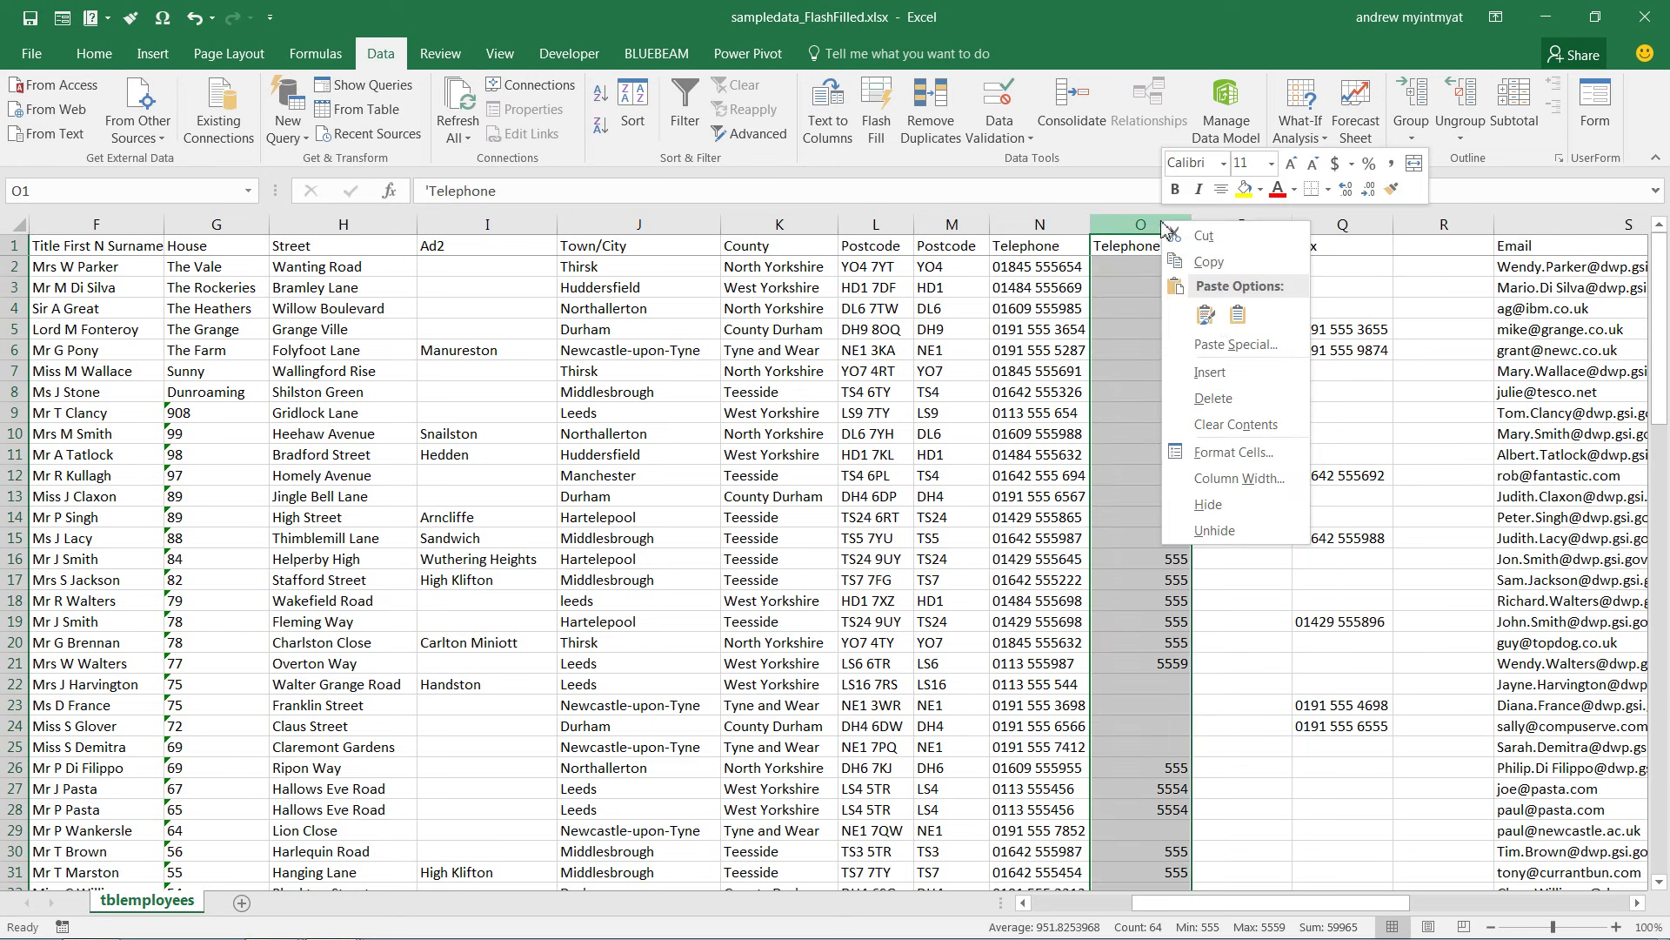
click(1235, 398)
right_click(1124, 228)
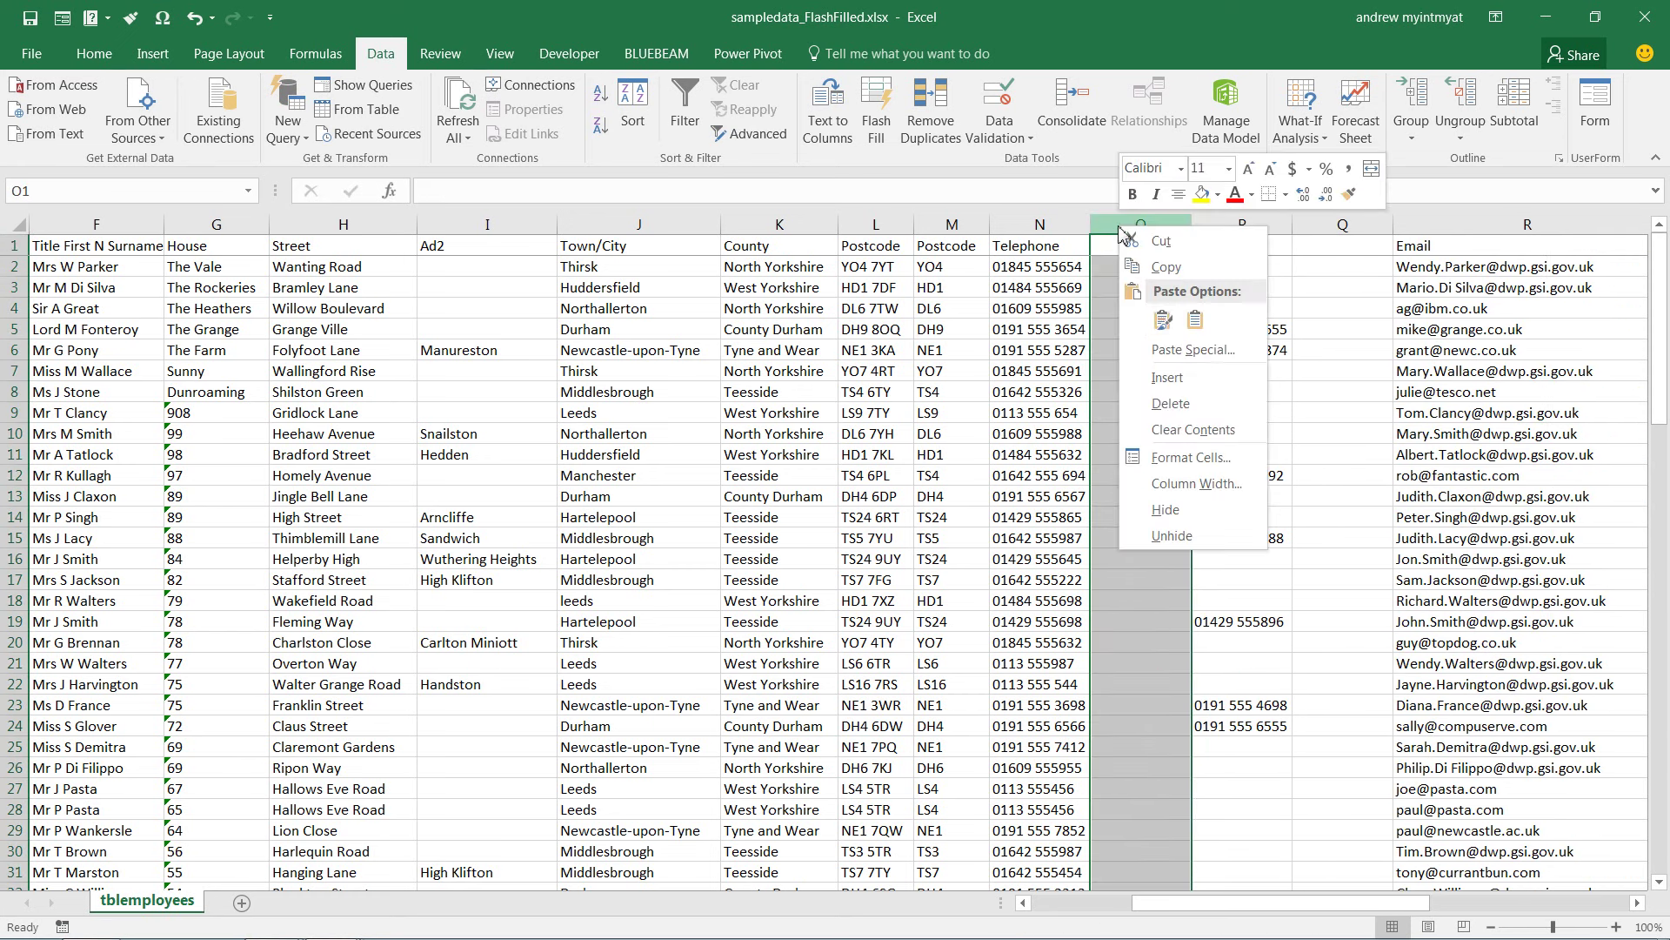
click(1166, 376)
click(1170, 266)
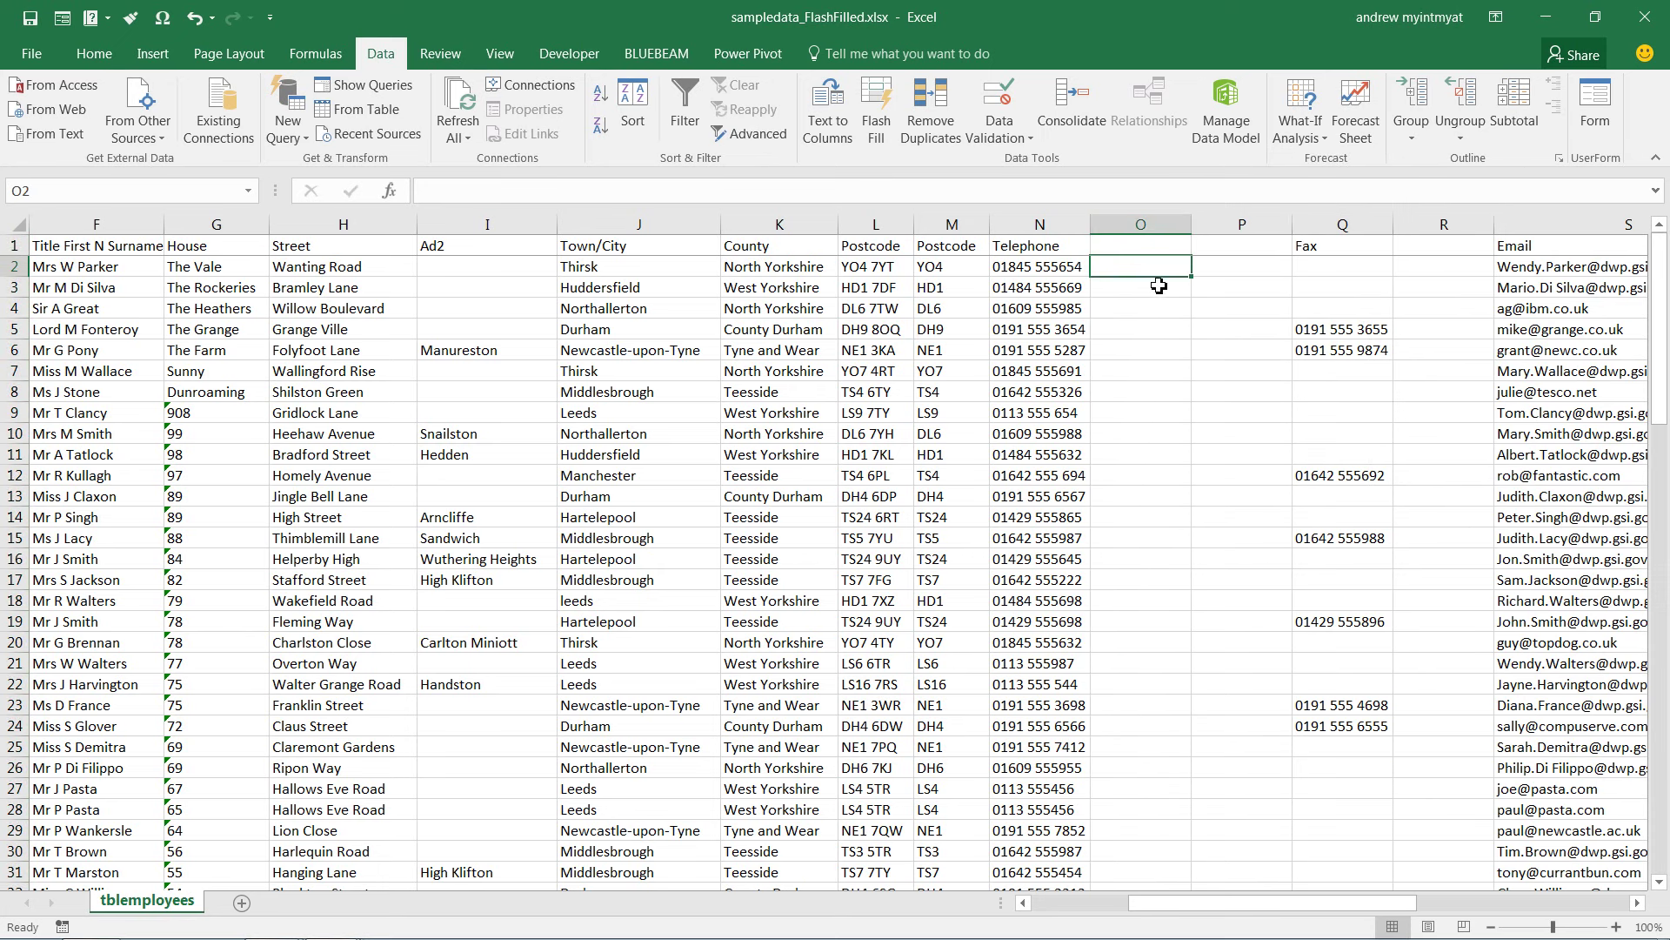
Cancel the 555654 entry in O2 and check the telephone number in N2
text(5)
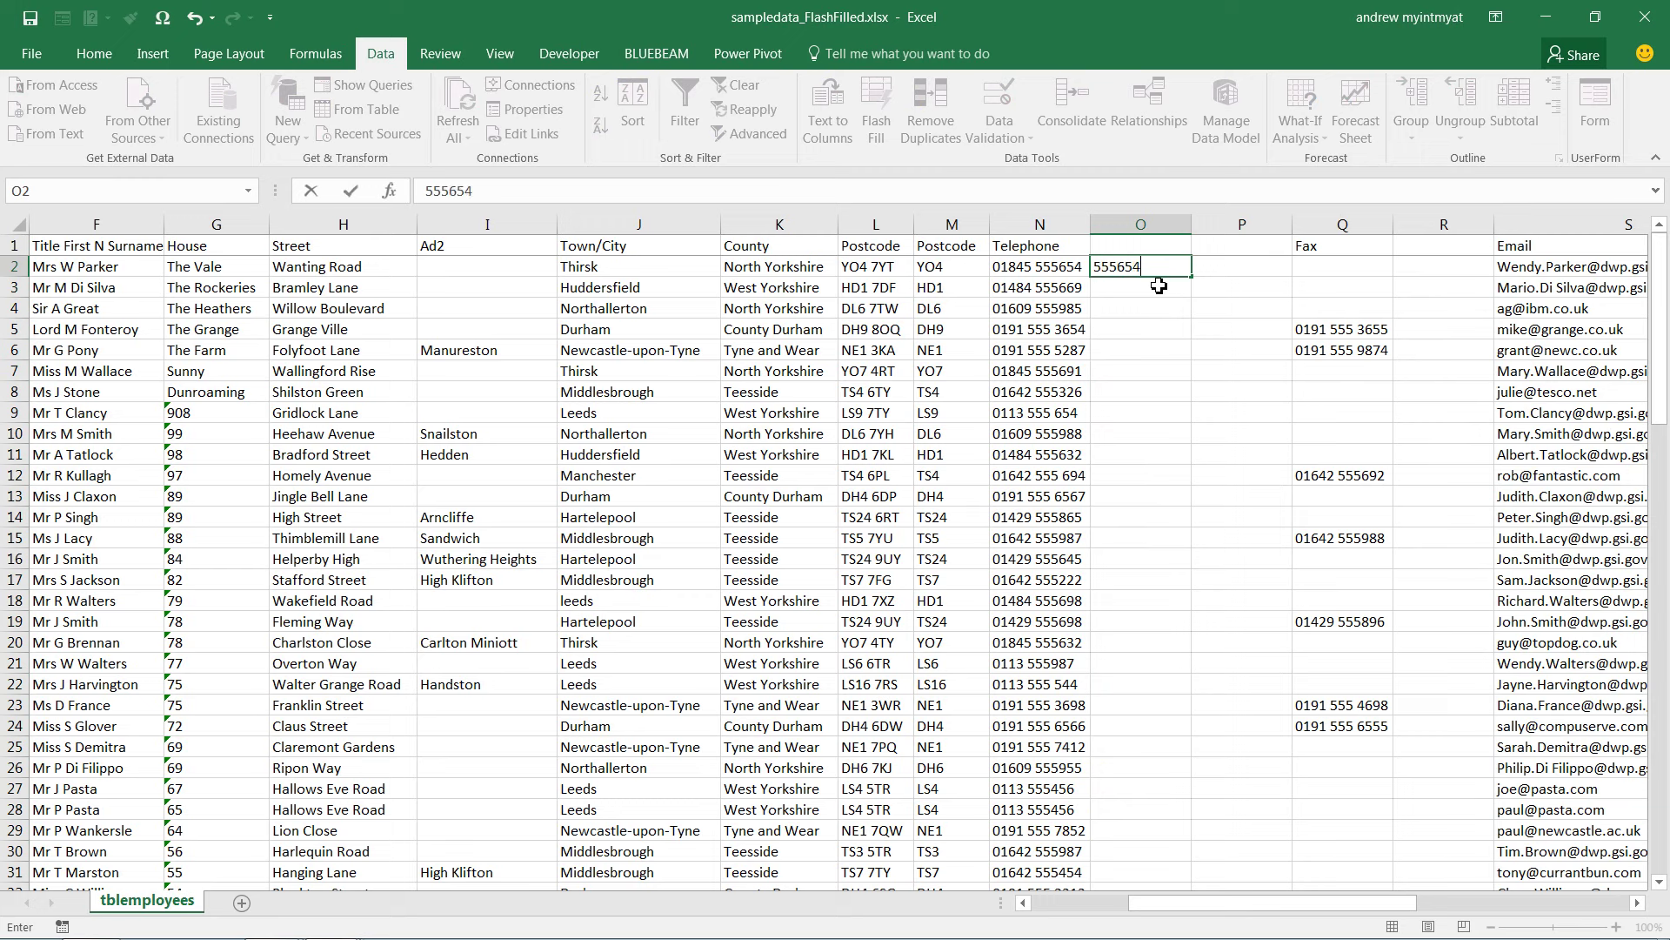
text(55654)
key(Escape)
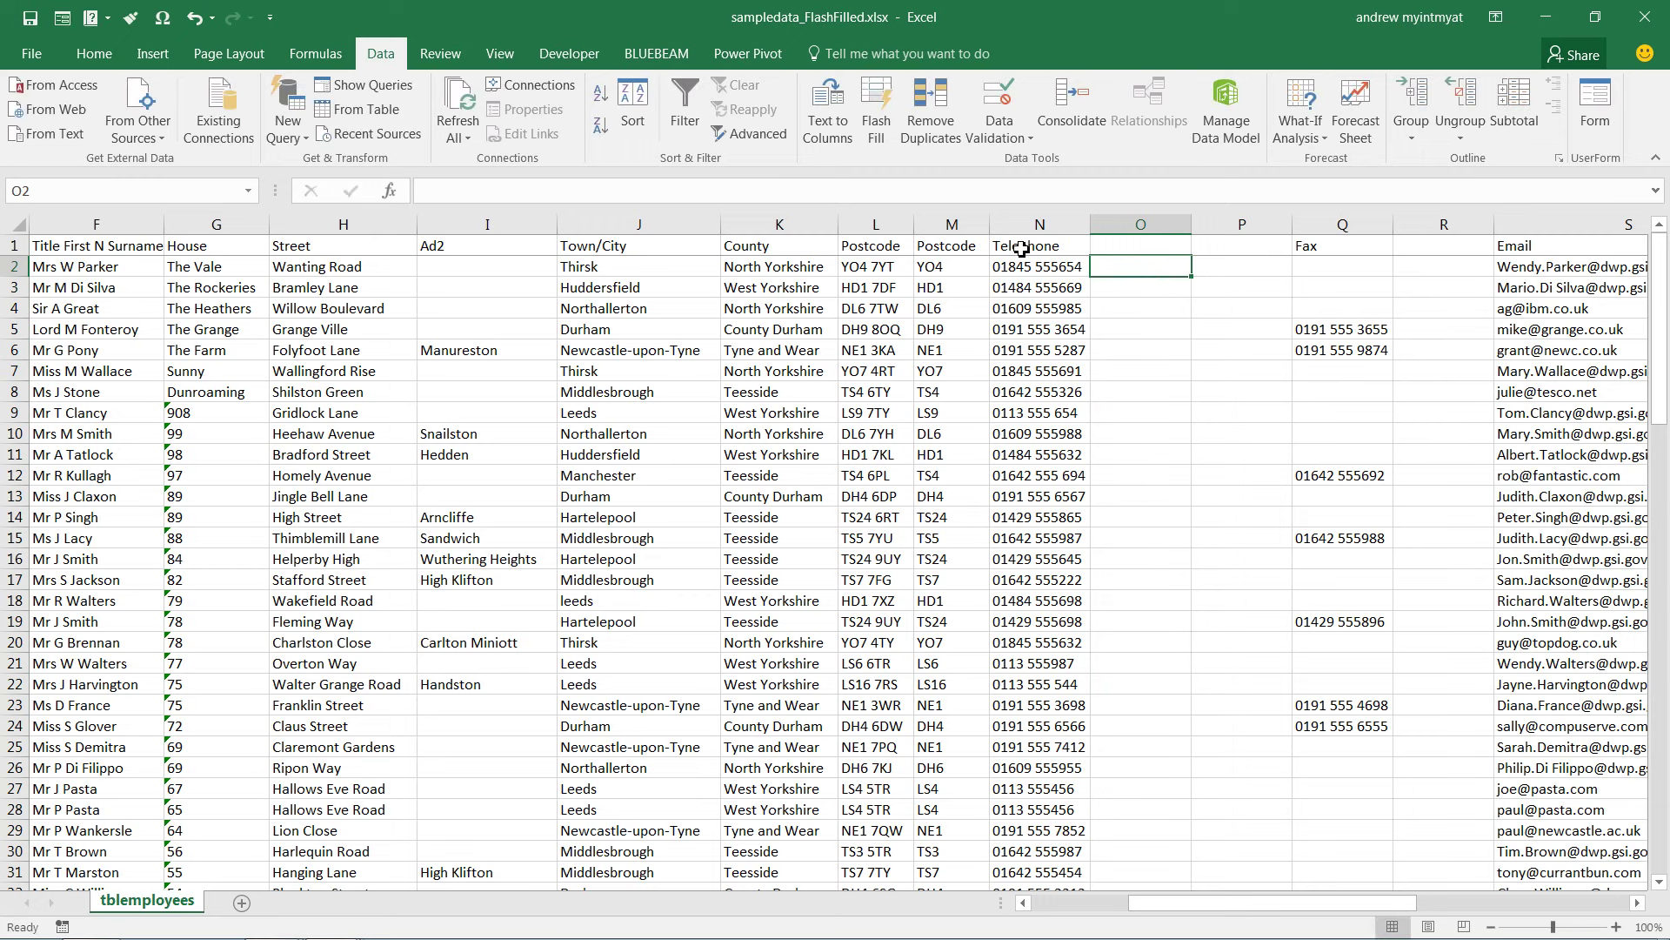
double_click(1059, 266)
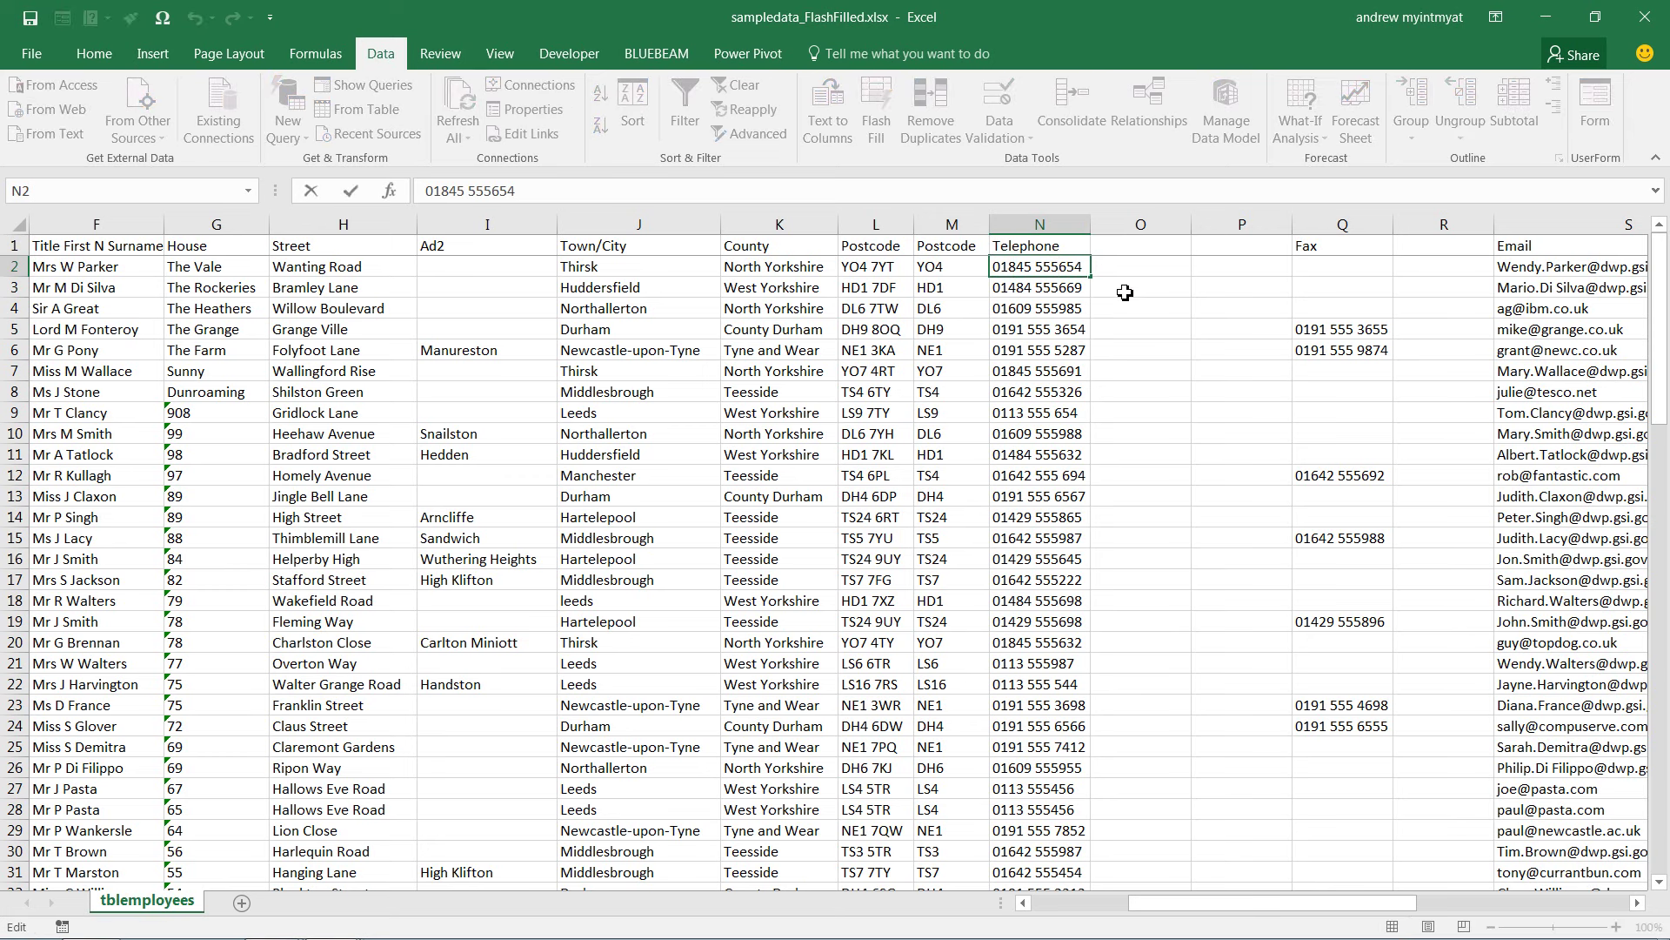
click(1153, 267)
Enter 555 in O2 and Flash Fill exchange values like 5559 and 5554 down column O
text(555)
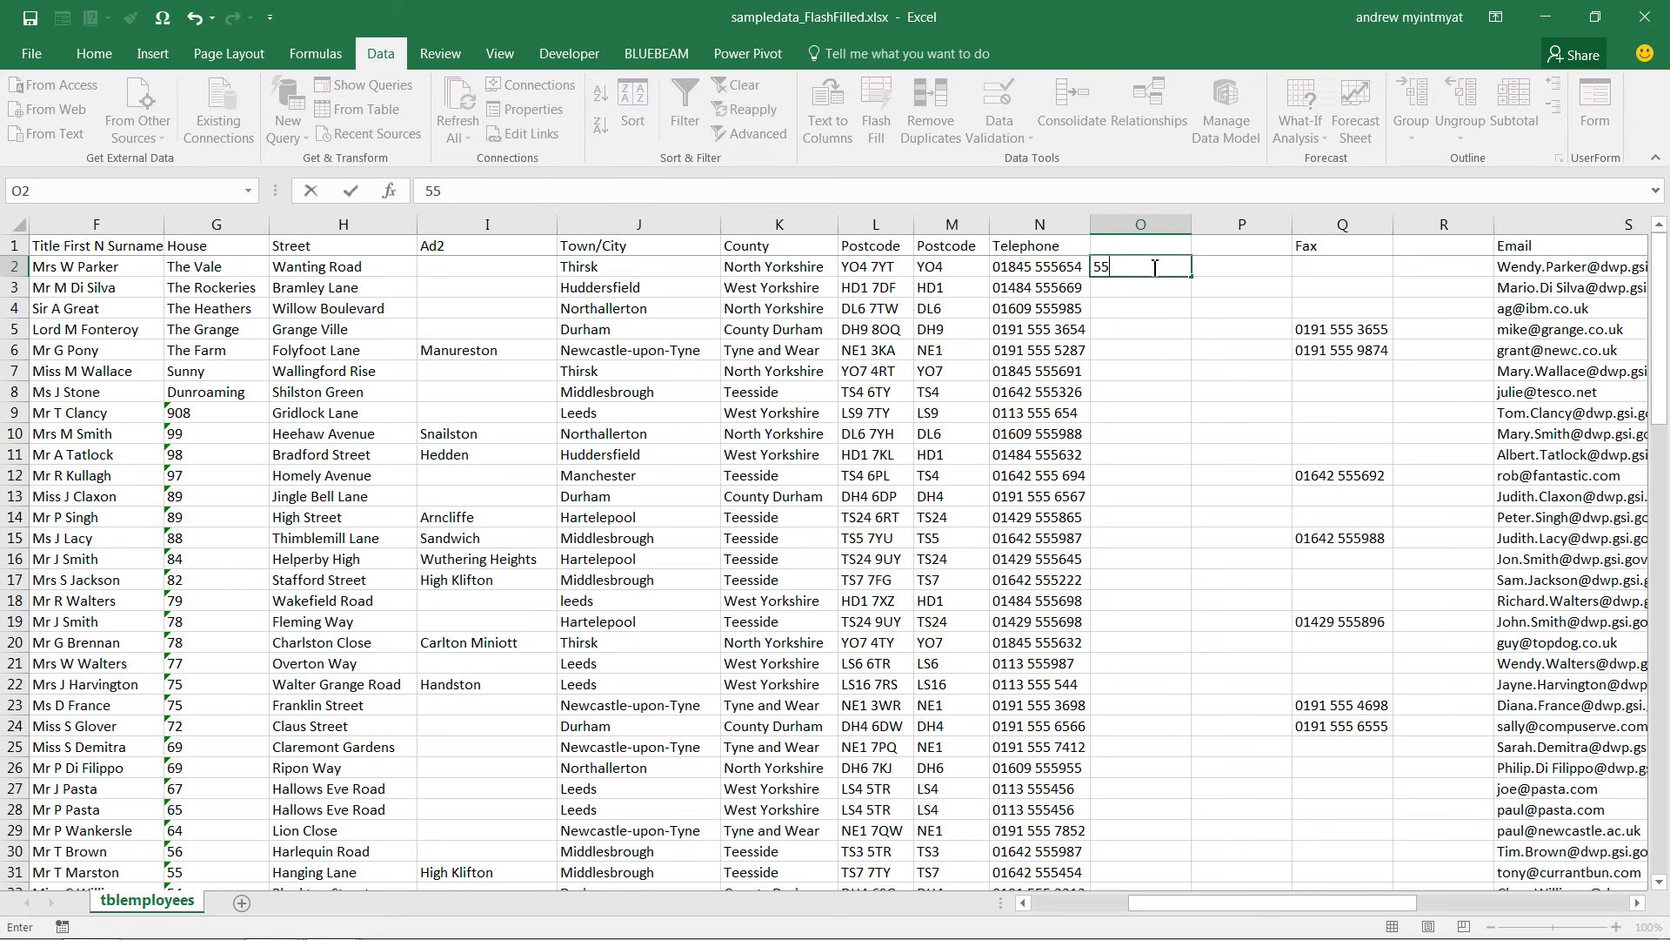
key(Return)
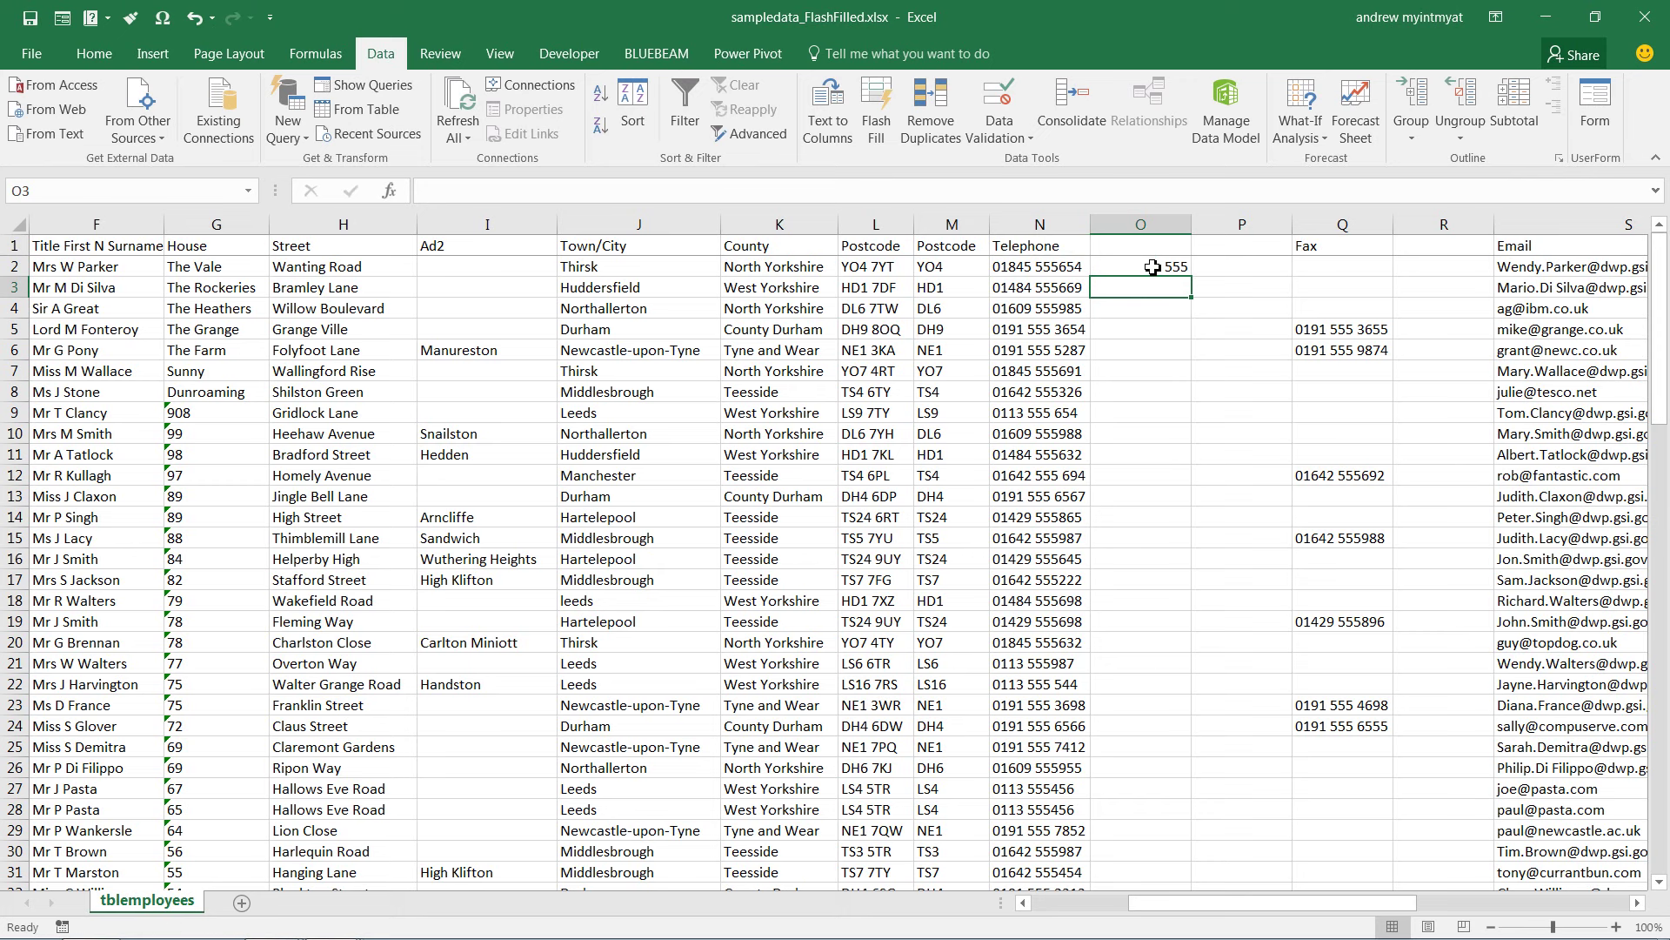
key(ctrl+e)
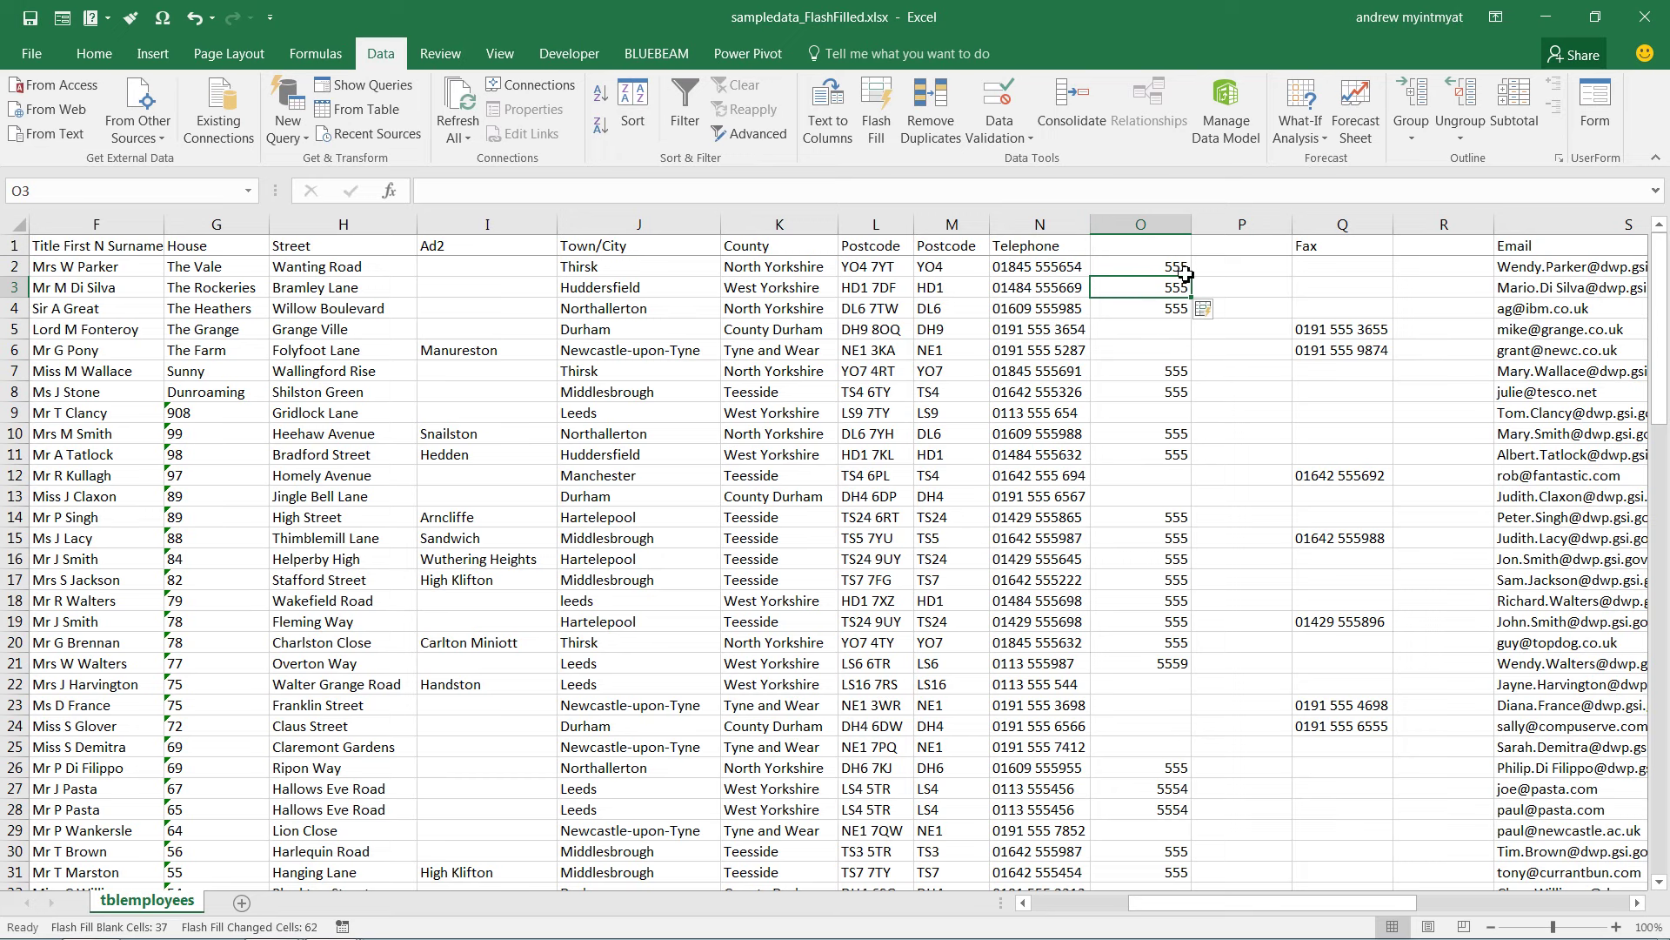
scroll(1149, 474, down, 5)
scroll(1148, 474, up, 5)
right_click(1141, 224)
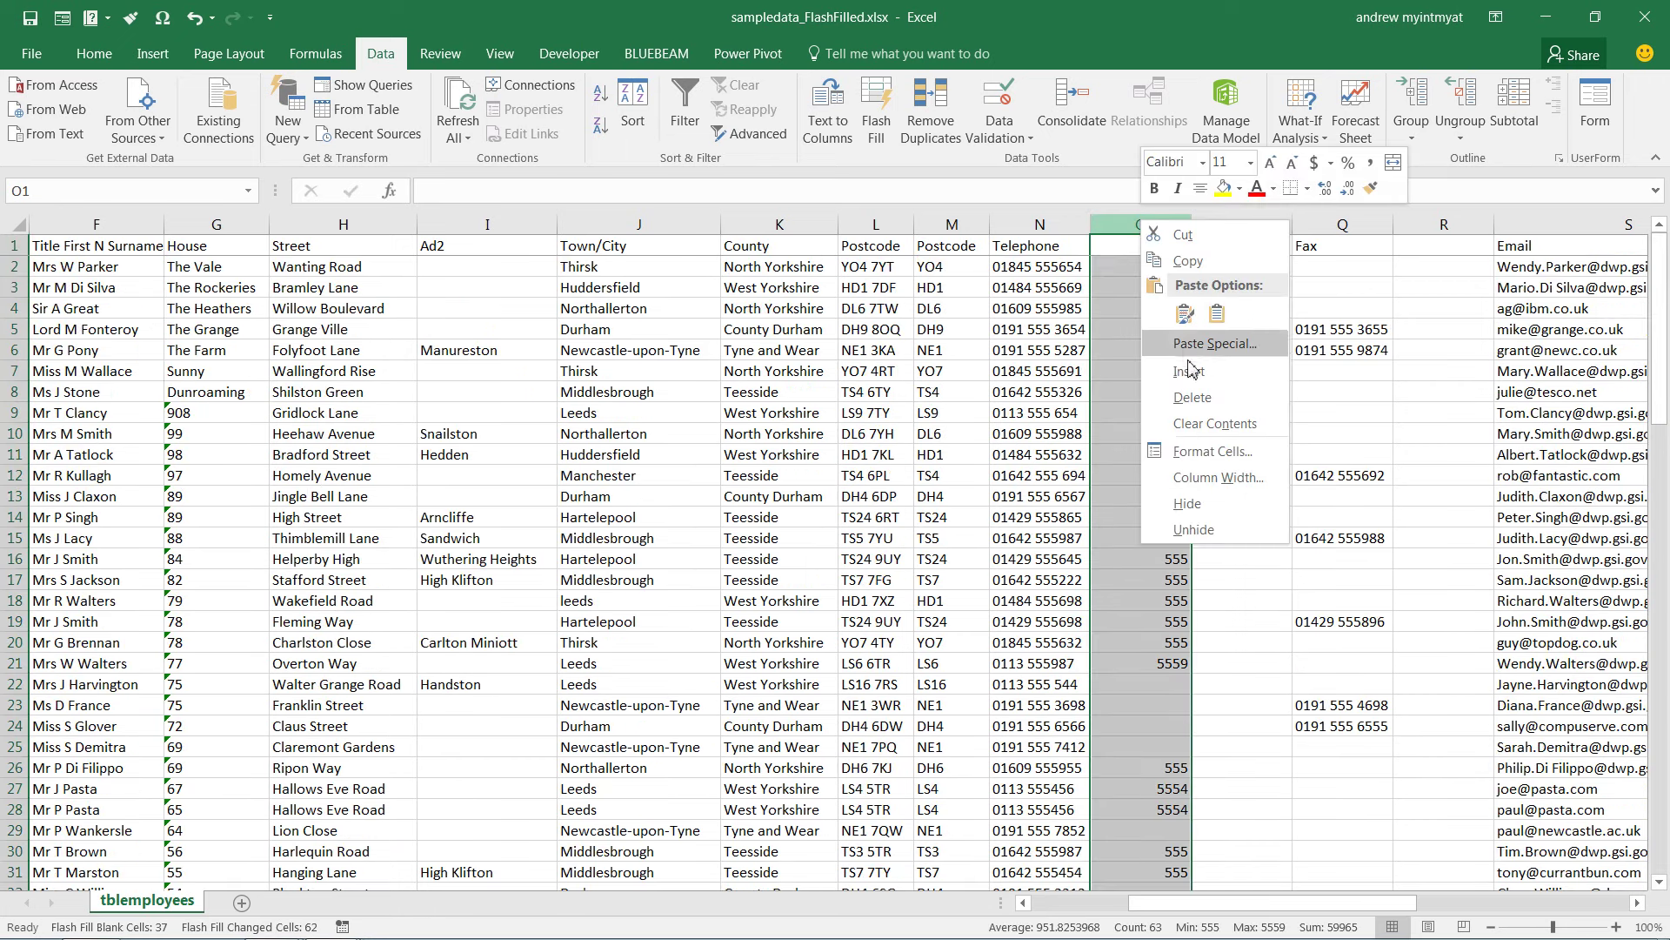
Delete the 555 column O and the duplicate Email column S
click(1192, 397)
drag(1300, 903, 1416, 881)
click(929, 228)
right_click(929, 229)
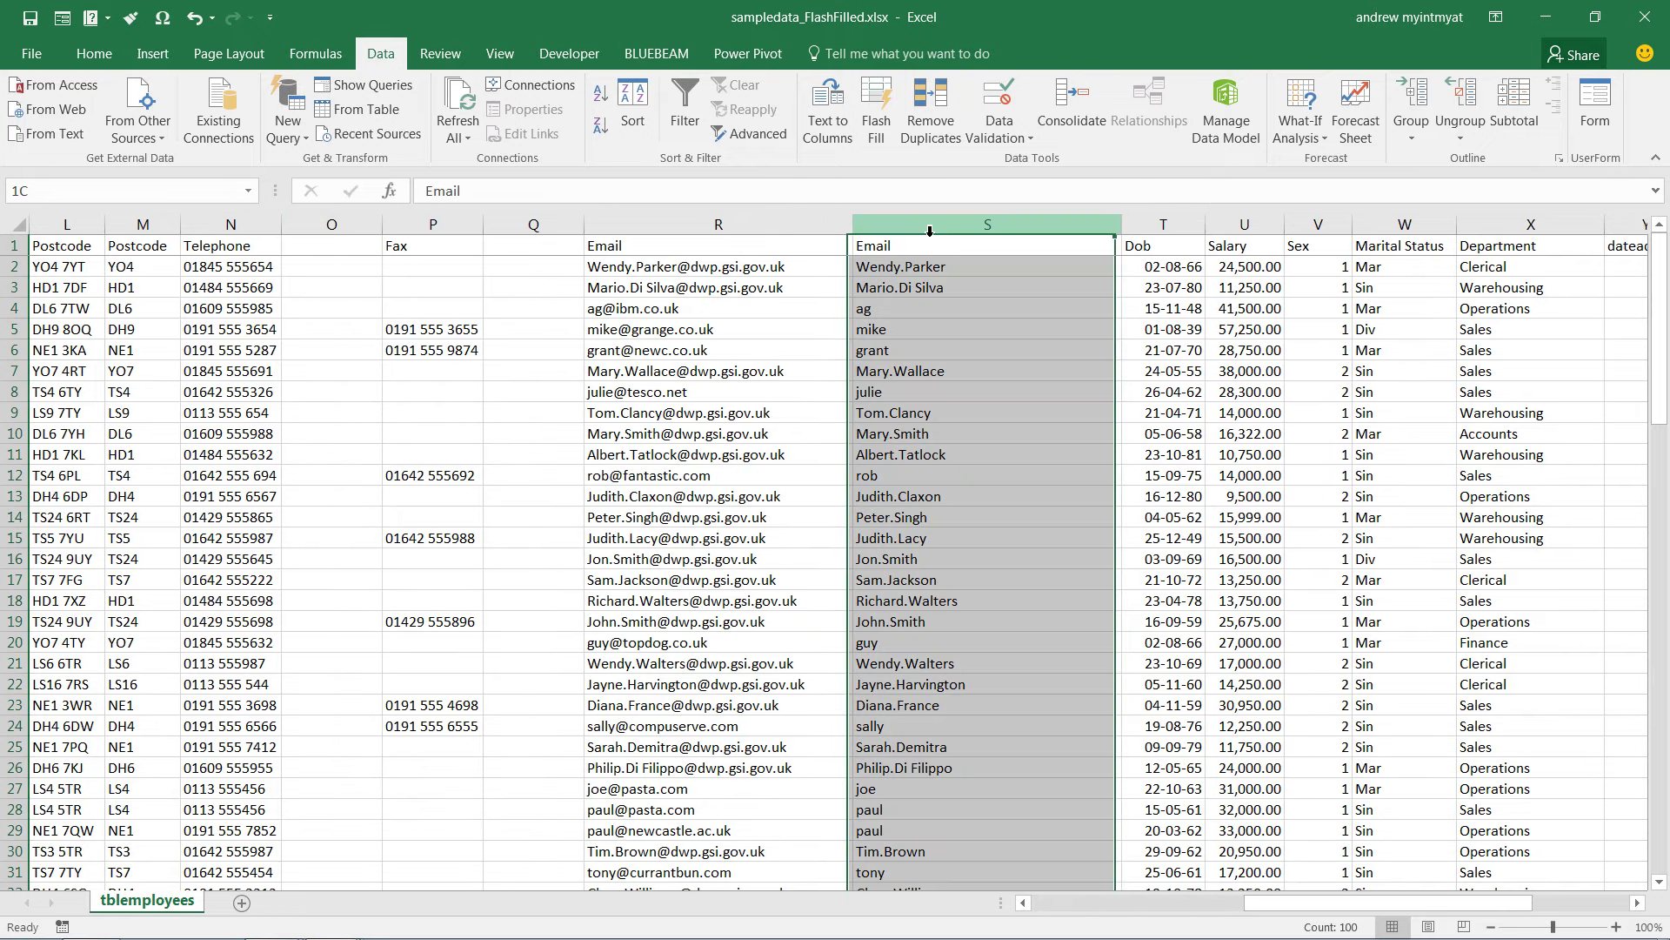
click(974, 393)
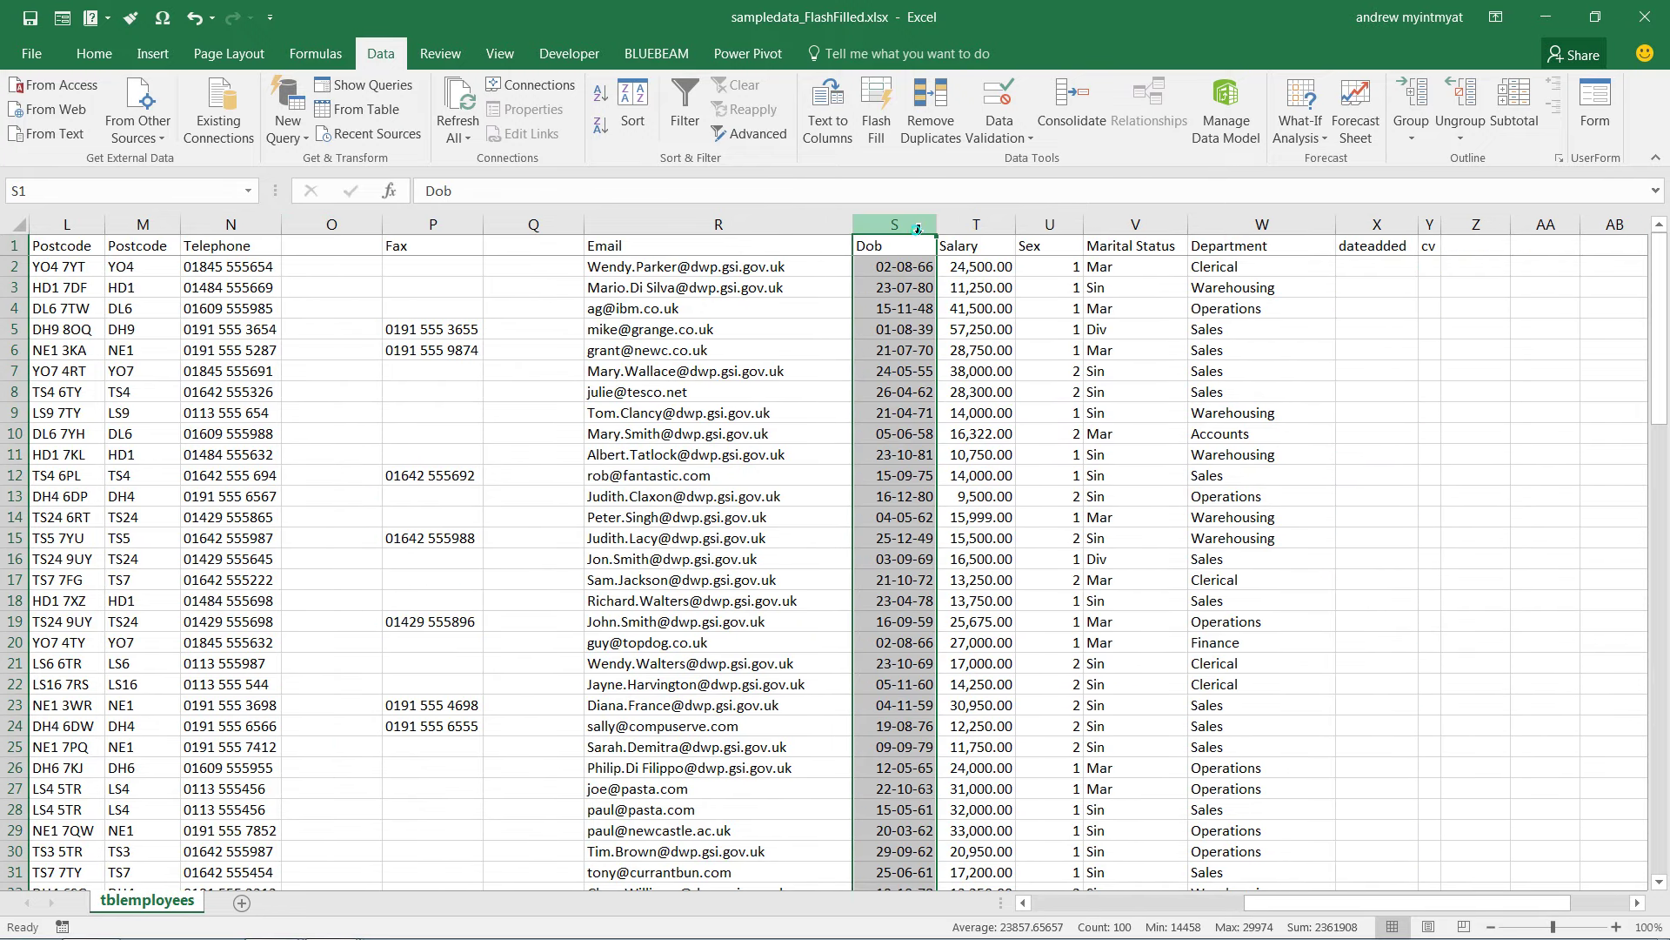
Insert a blank column S after Email and enter the first employee's email username in S2
right_click(918, 229)
click(979, 374)
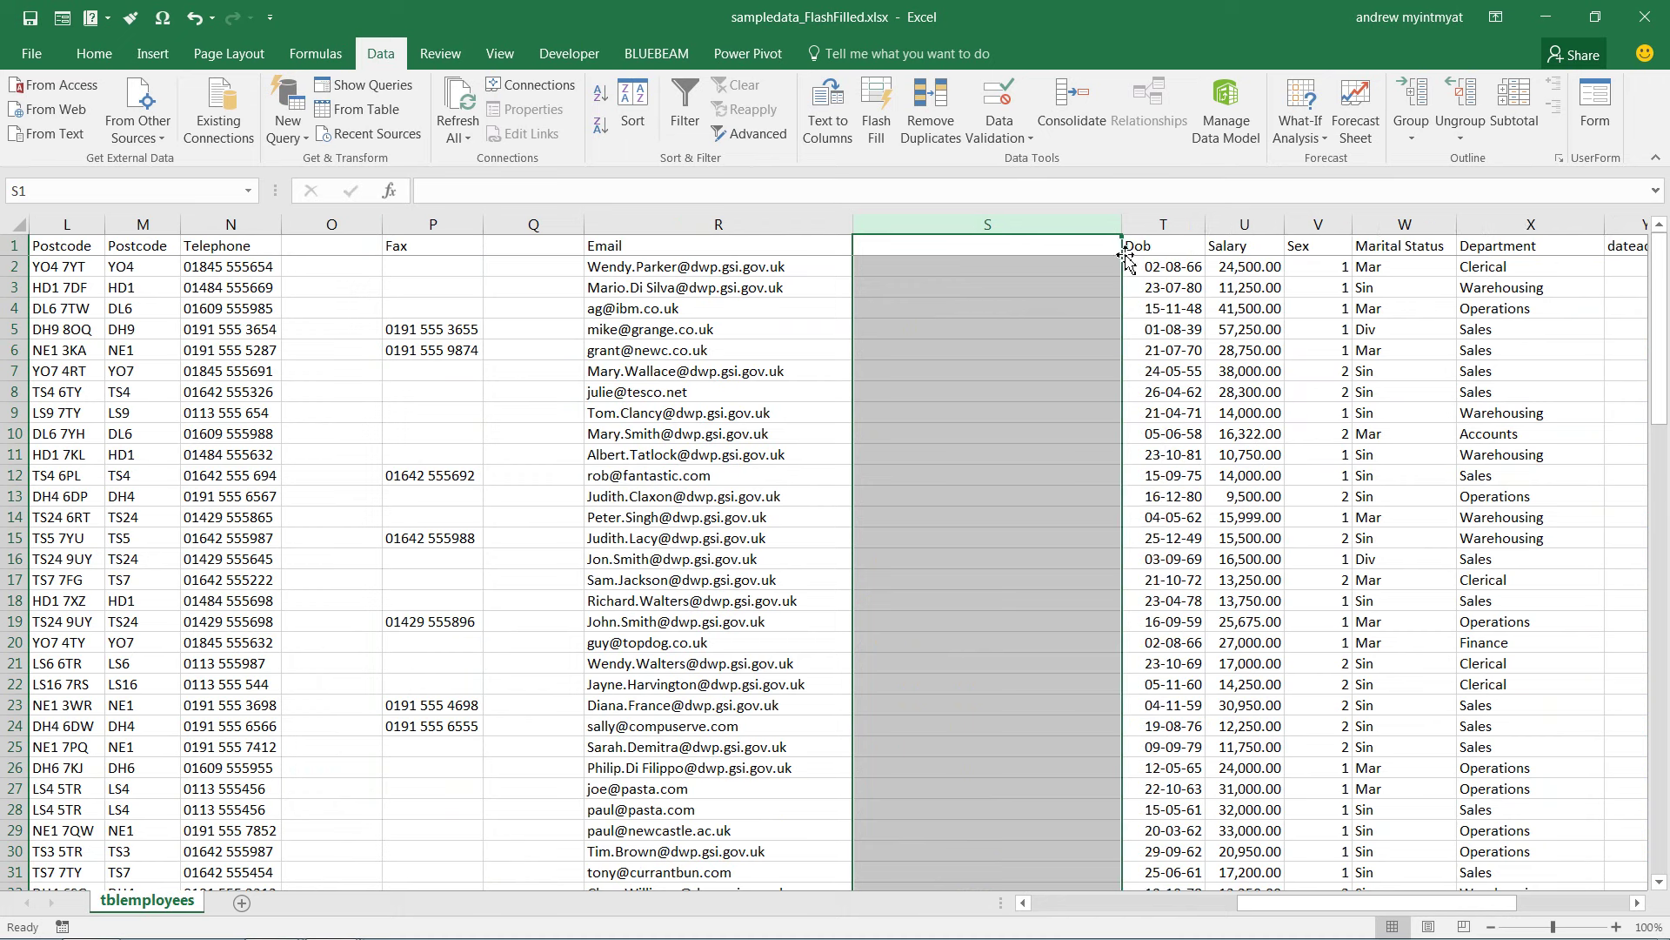
click(1080, 265)
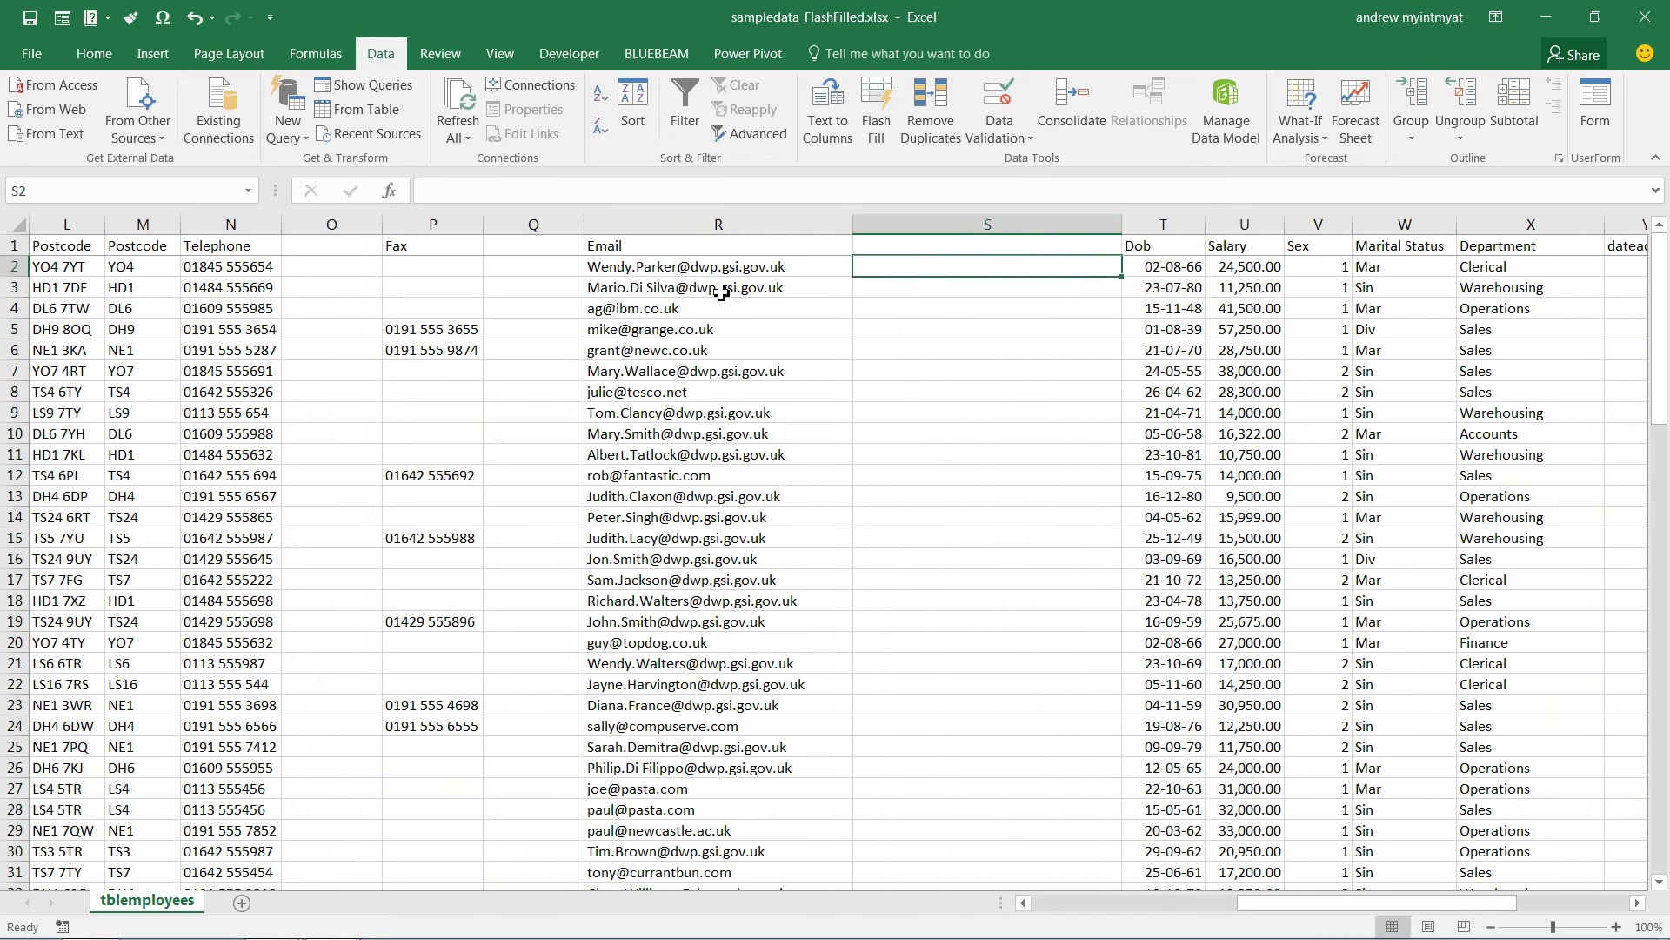
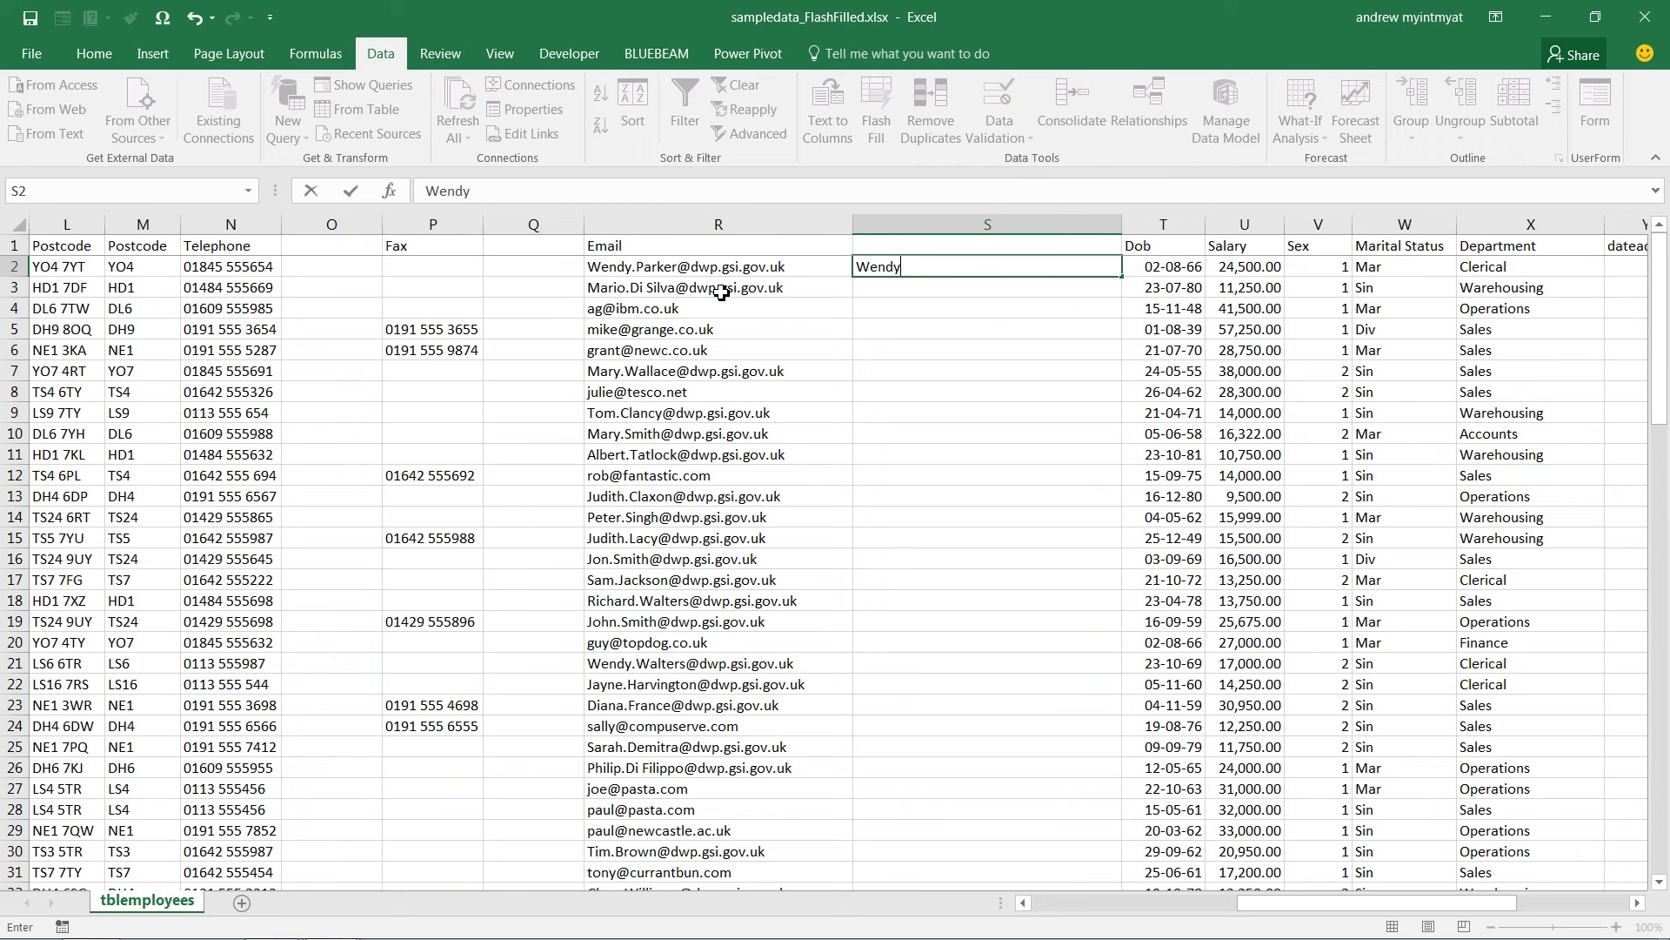
Flash Fill column S with every employee's email username from the S2 example, changing 99 cells
key(Return)
key(ctrl+e)
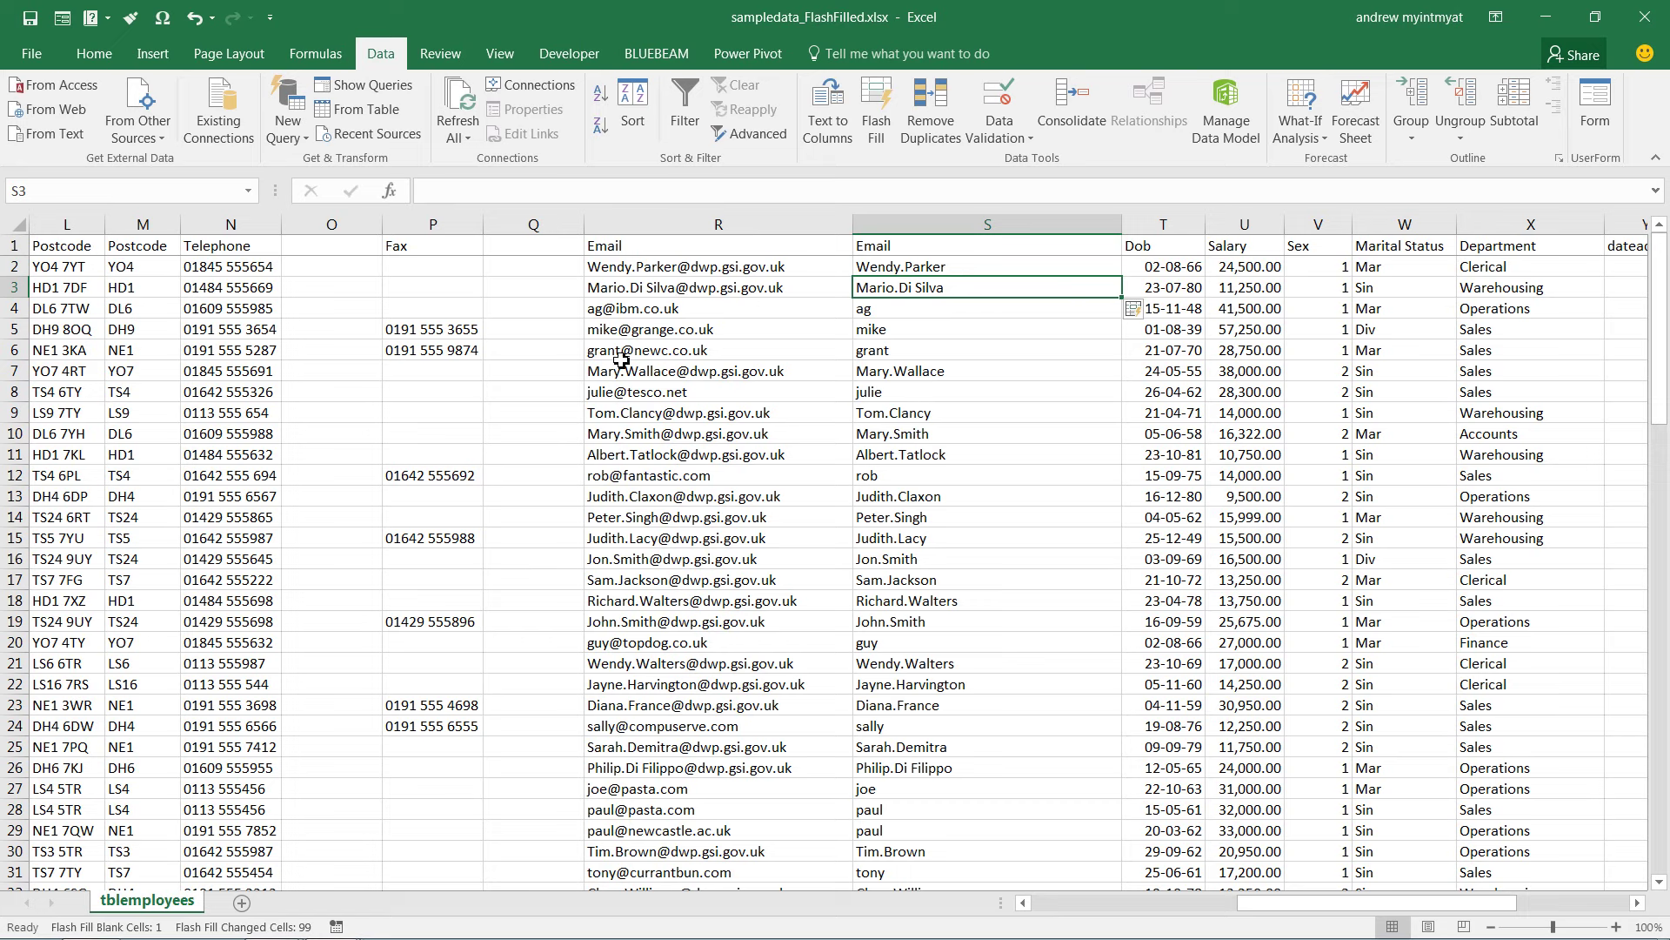
click(944, 267)
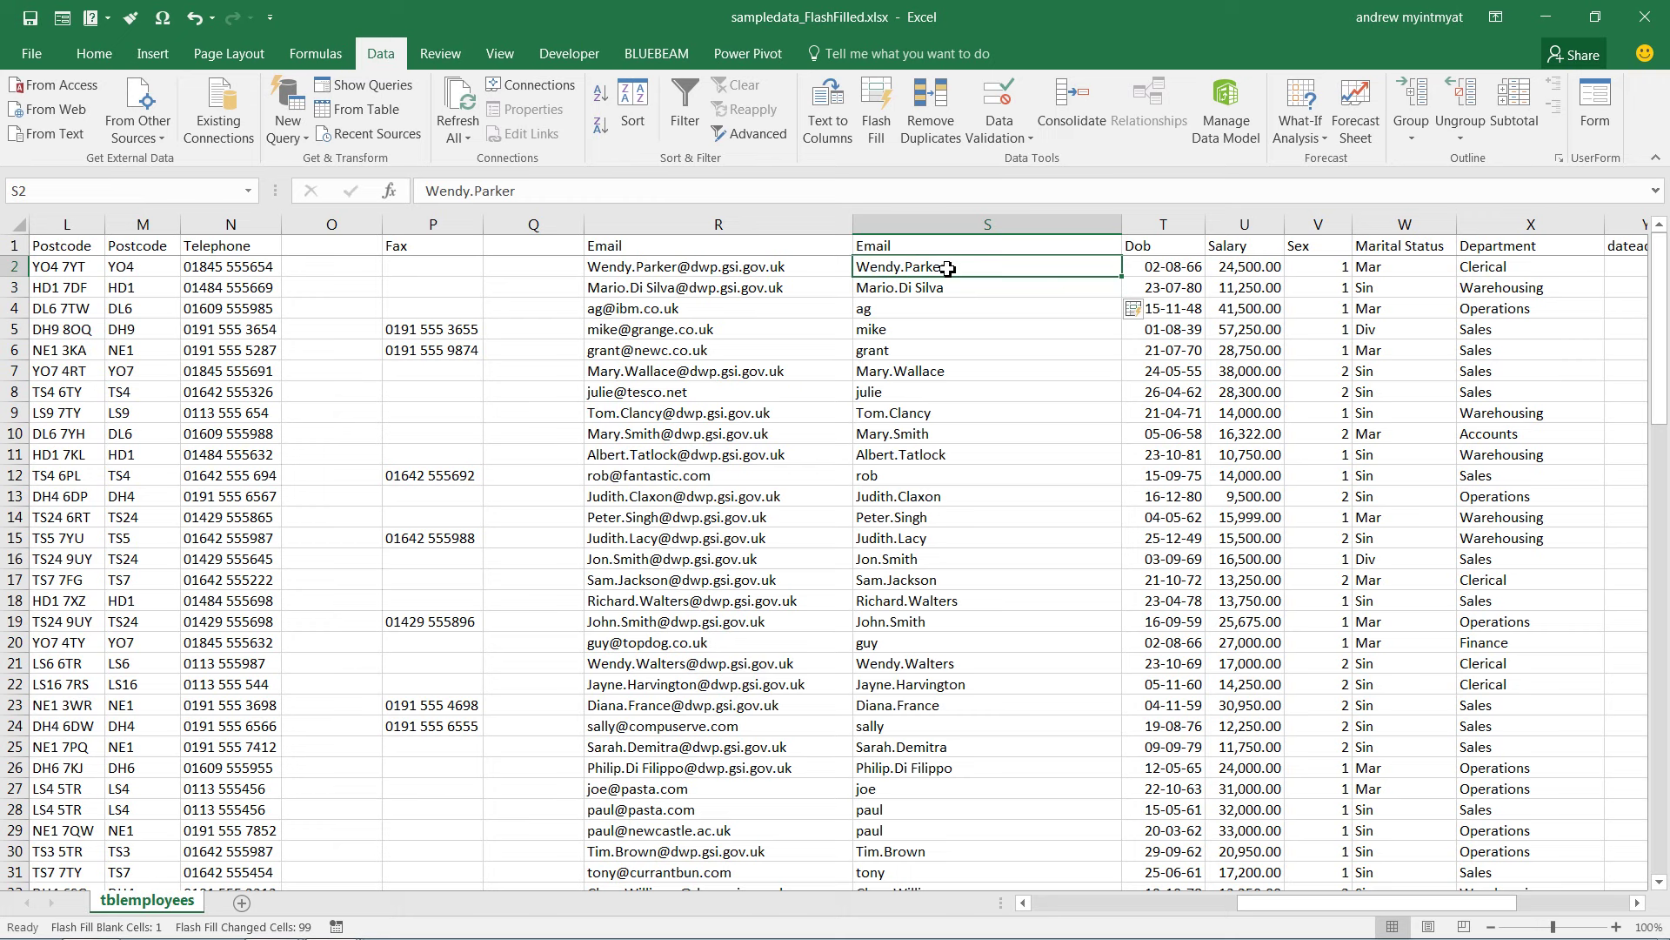
Overwrite S2 with the domain dwp.gsi.gov.uk so column S refills with email domains
text(dwp.)
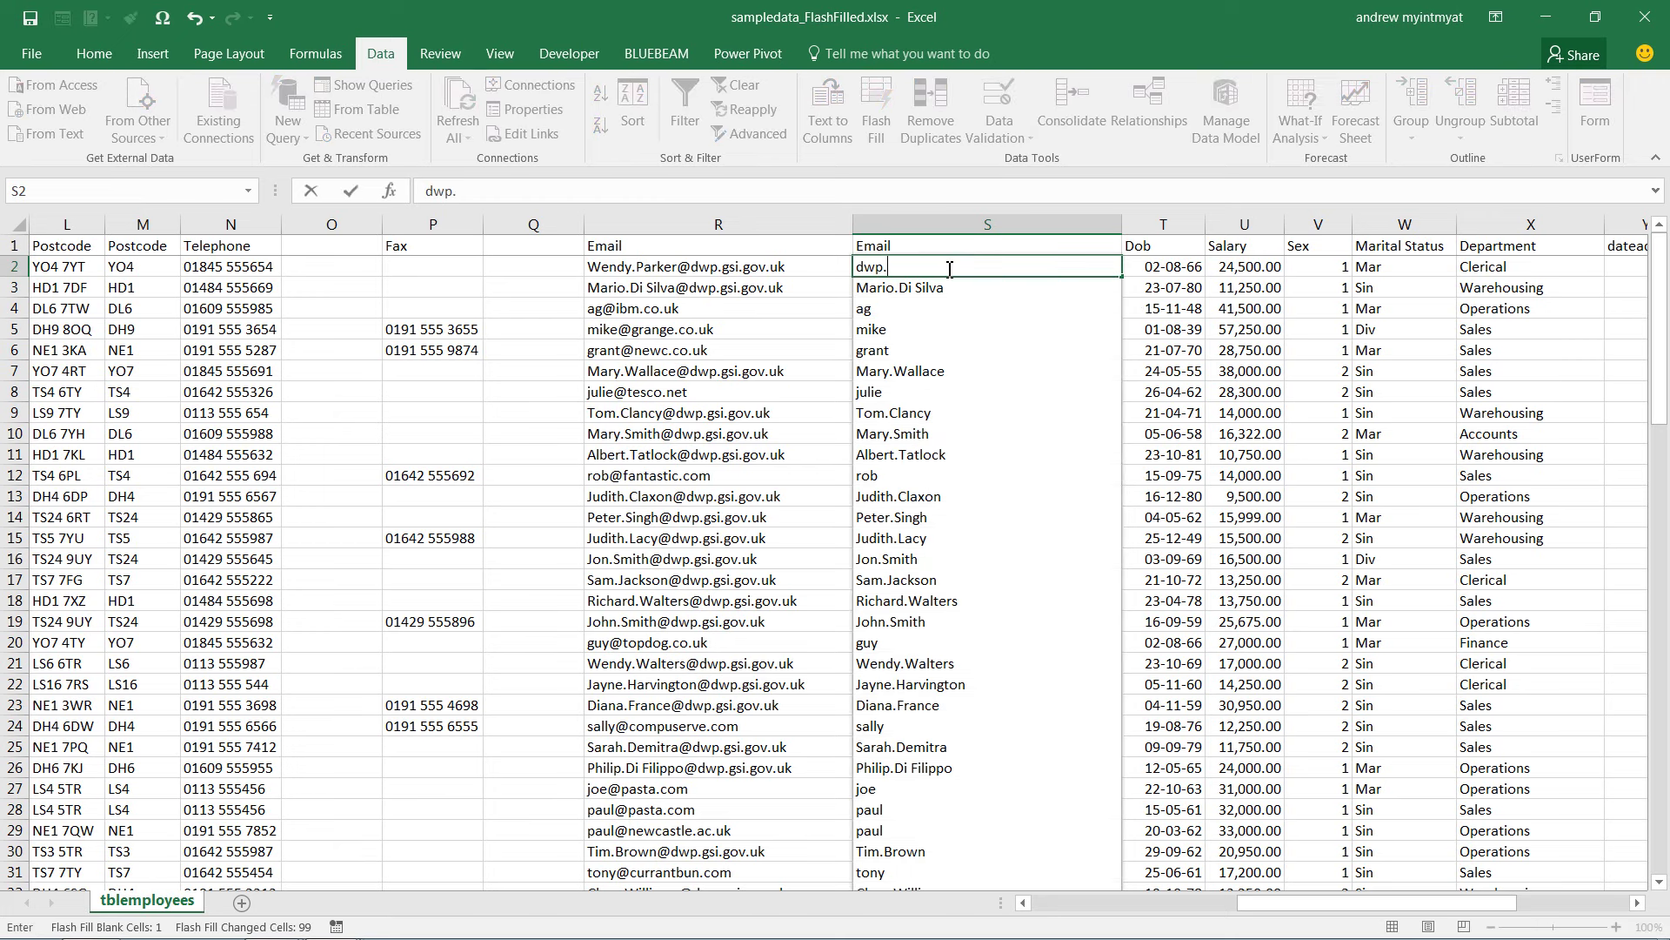
text(gsi.gov.uk)
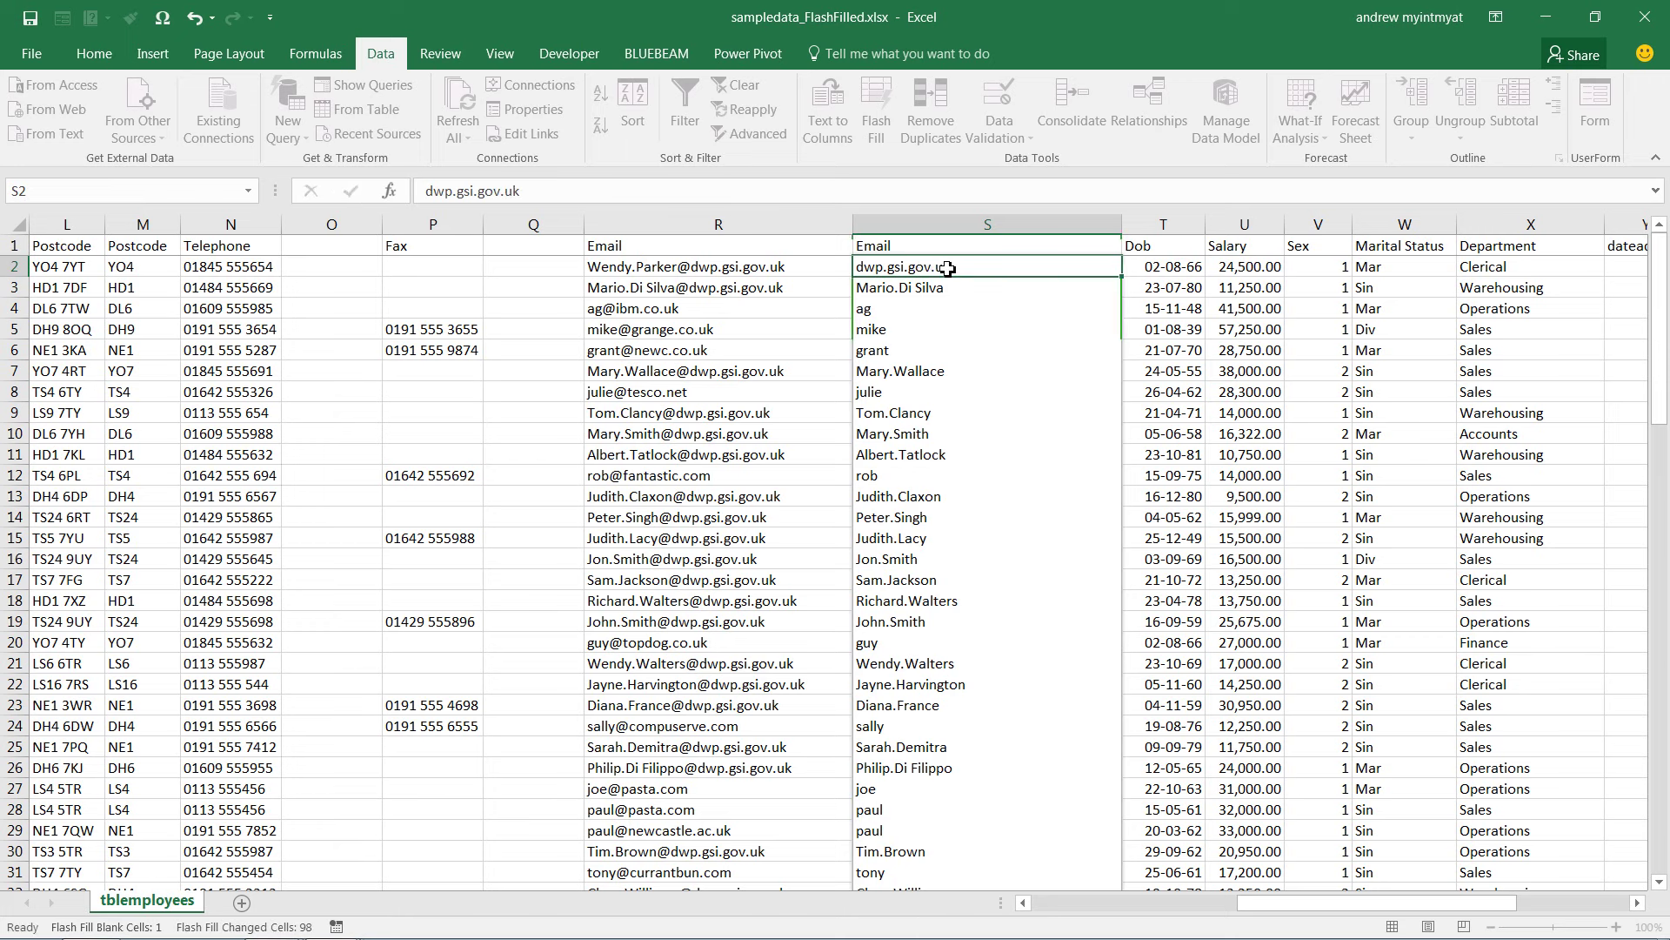
key(Return)
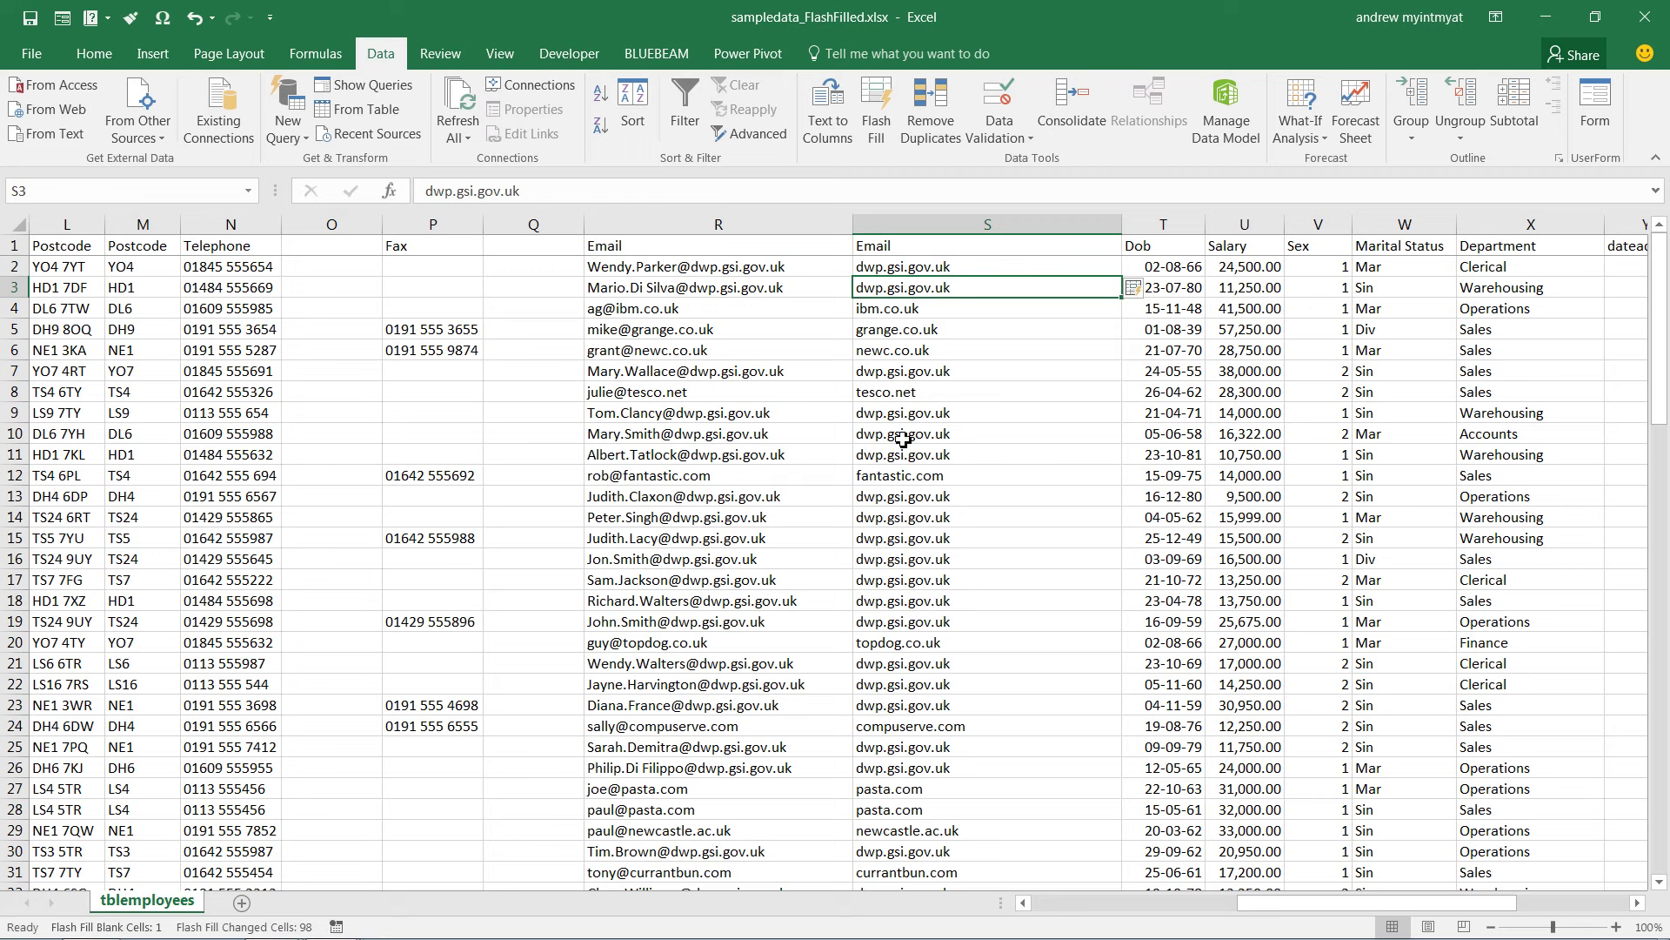
scroll(939, 334, down, 3)
Jump from S2 to the last data column Z2, then bring up the Windows Start menu
scroll(940, 334, up, 3)
click(967, 275)
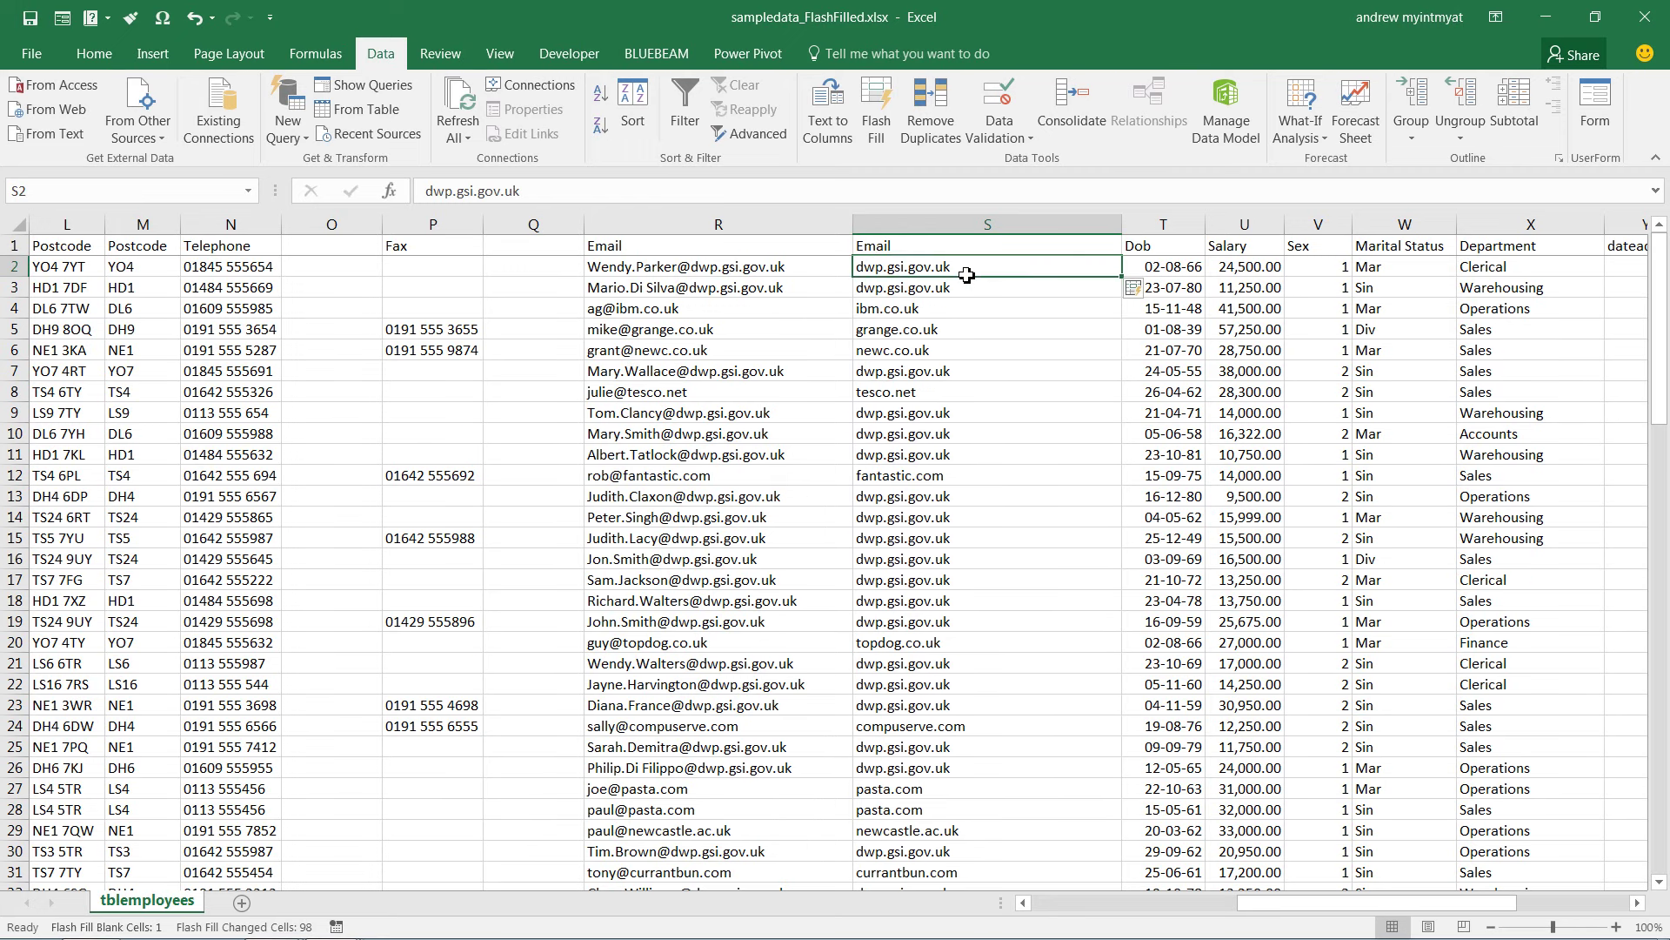
key(Right)
key(Right)
key(Right)
key(Right)
key(Right)
key(Right)
key(Right)
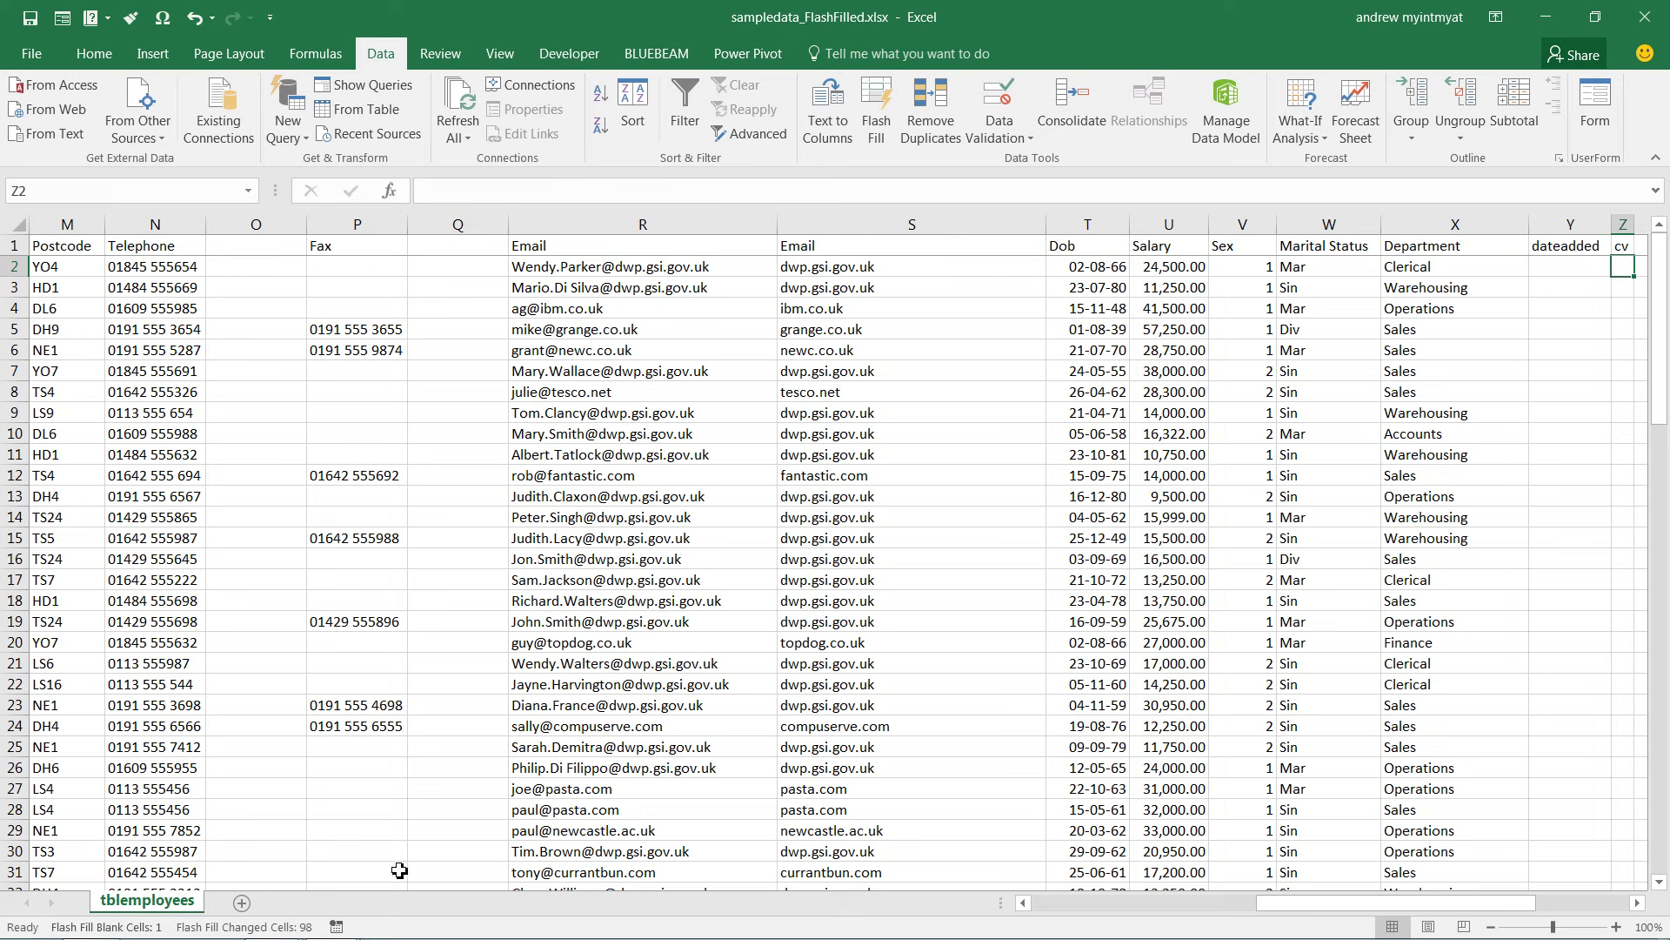
key(super)
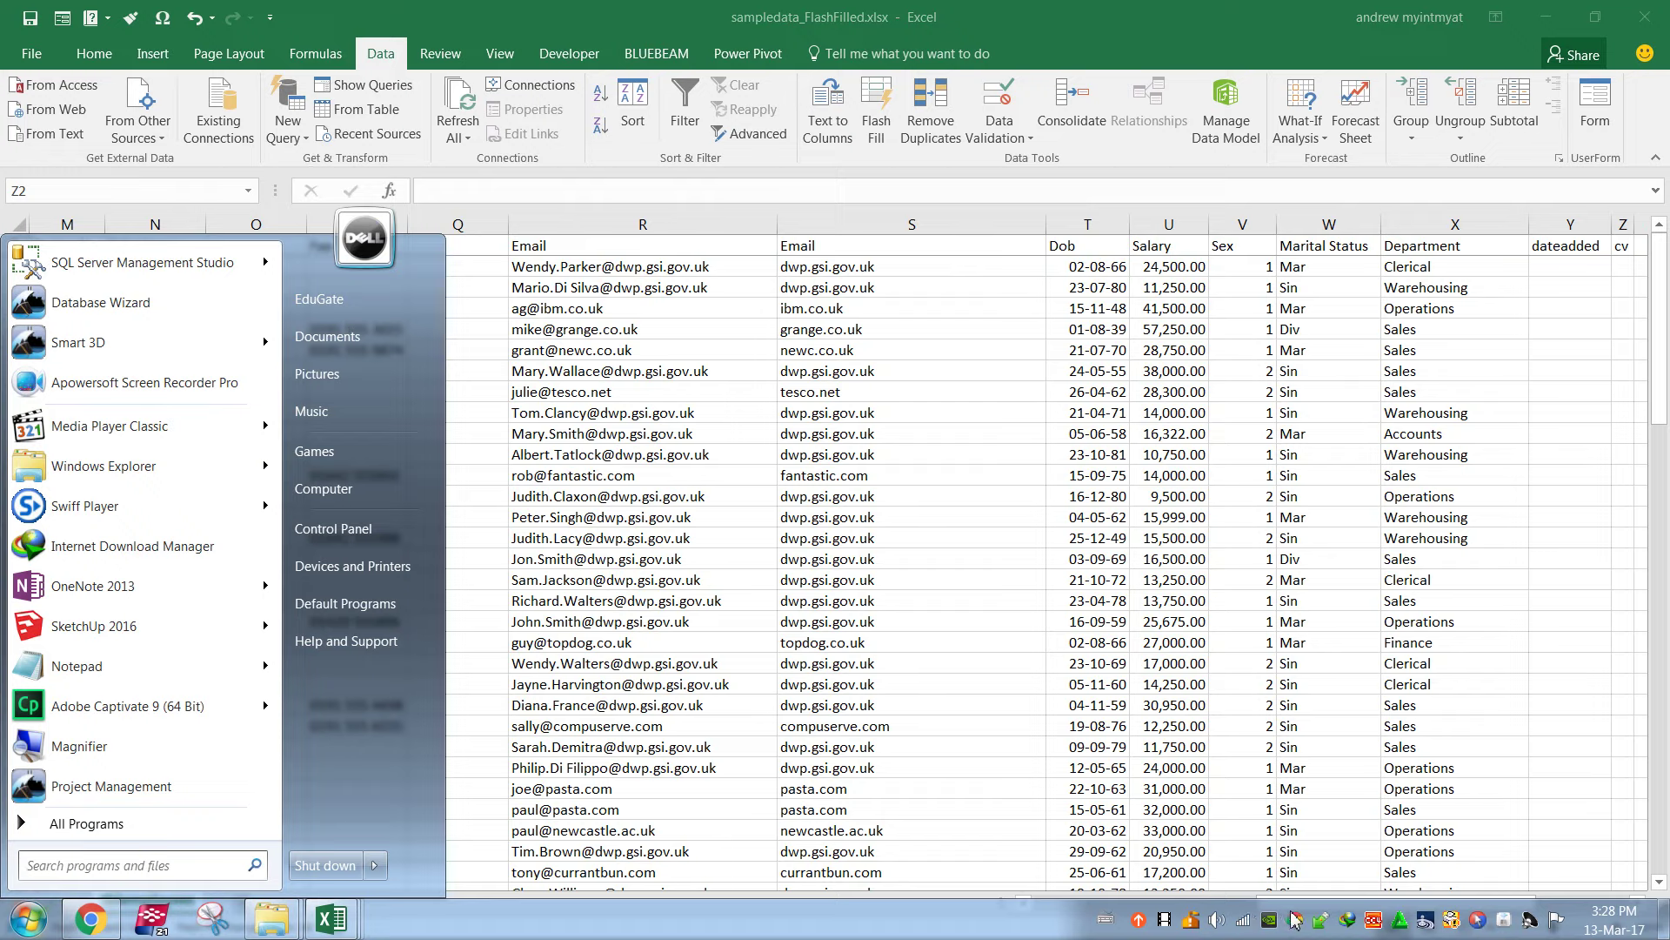